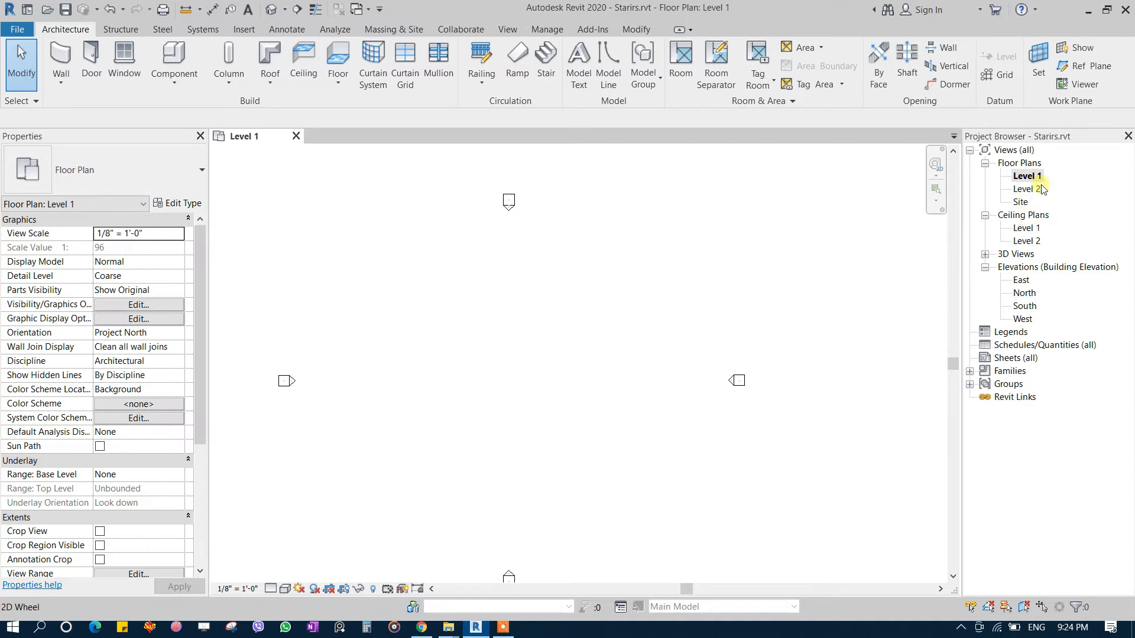
# - View the Level 2 floor plan and return to the Level 1 floor plan
pyautogui.doubleClick(1027, 188)
pyautogui.click(1029, 176)
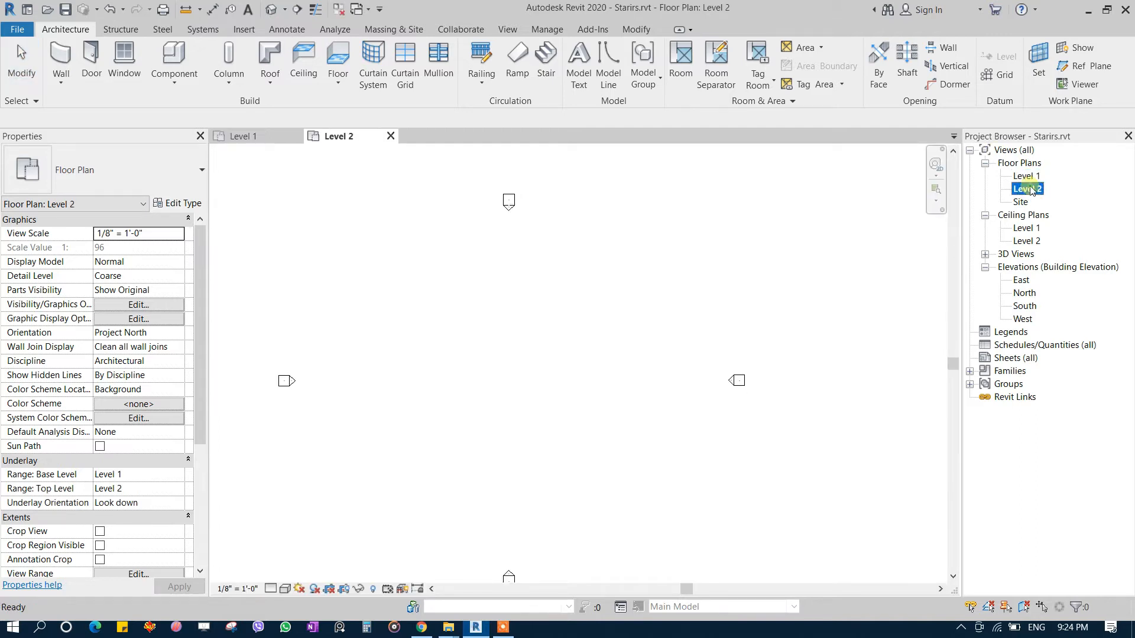
pyautogui.doubleClick(1029, 177)
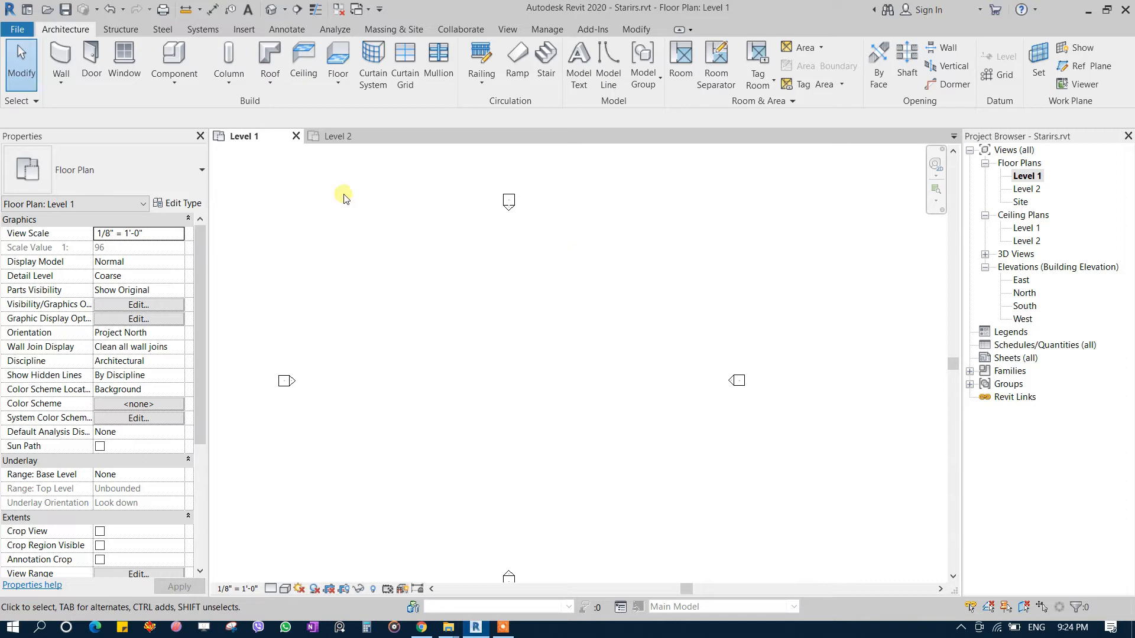
# - Start an architectural floor on Level 1 using the Generic - 12" floor type
pyautogui.click(332, 84)
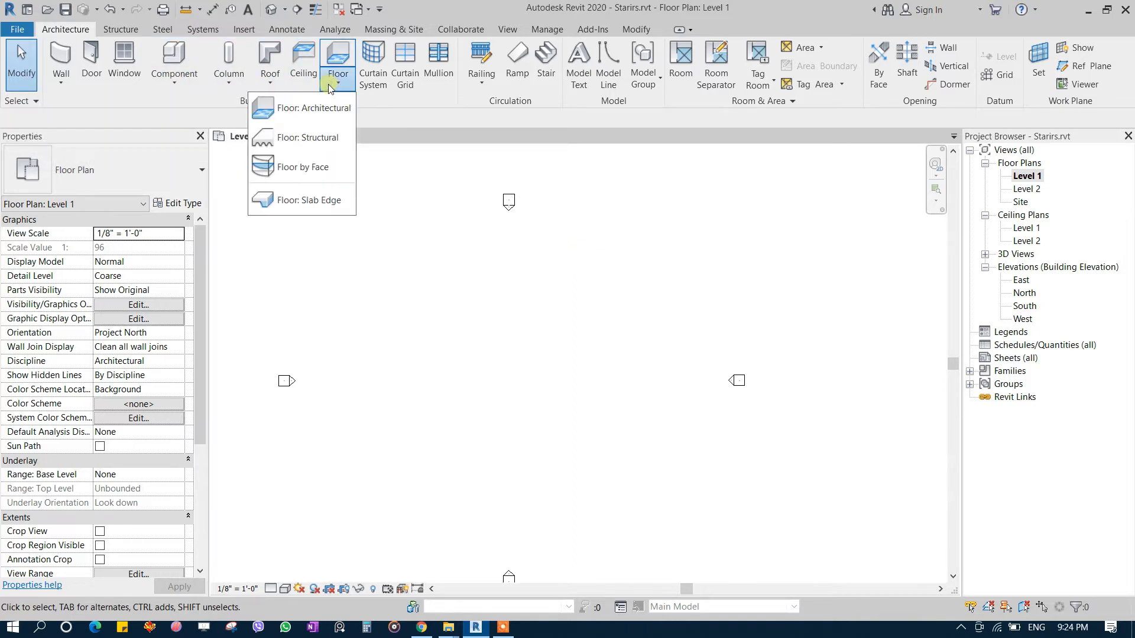
pyautogui.click(335, 108)
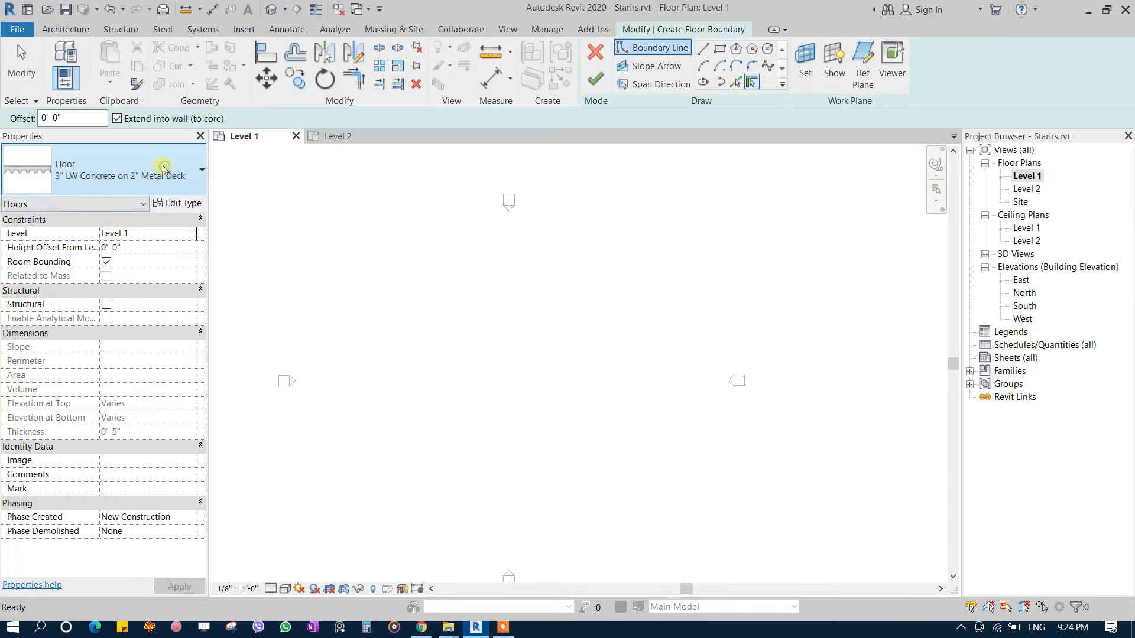
pyautogui.click(159, 183)
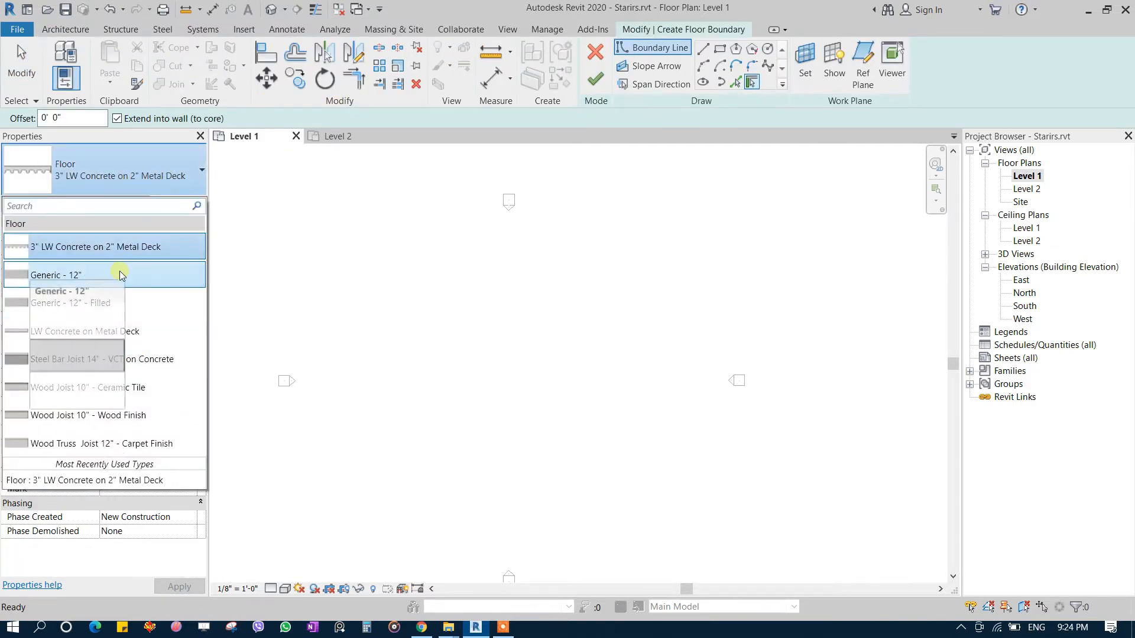
pyautogui.click(117, 289)
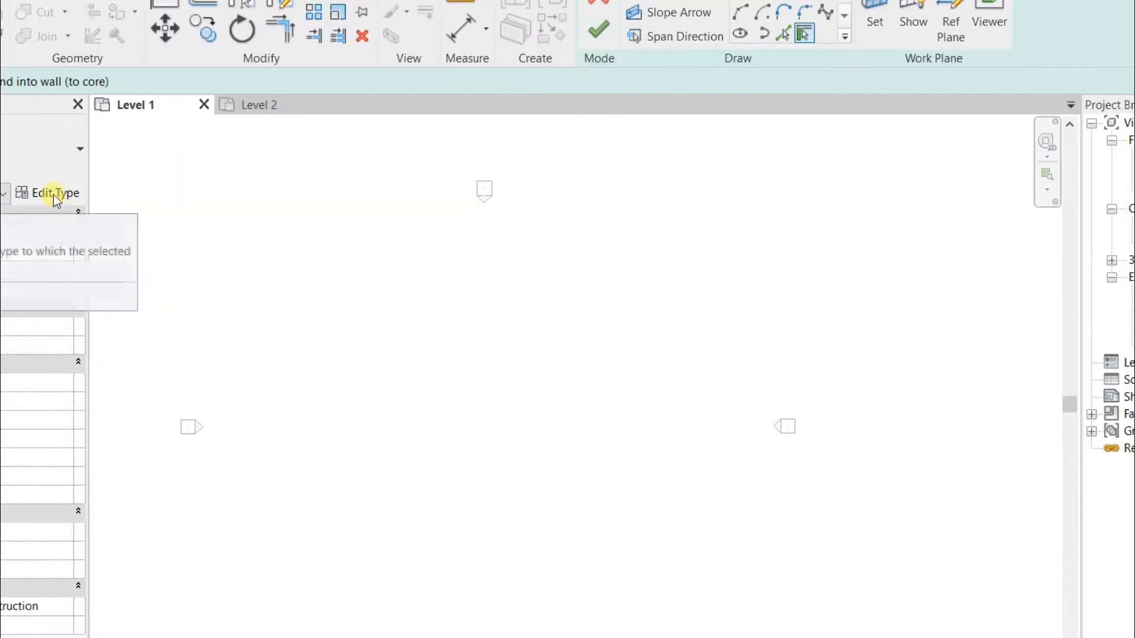
pyautogui.click(177, 203)
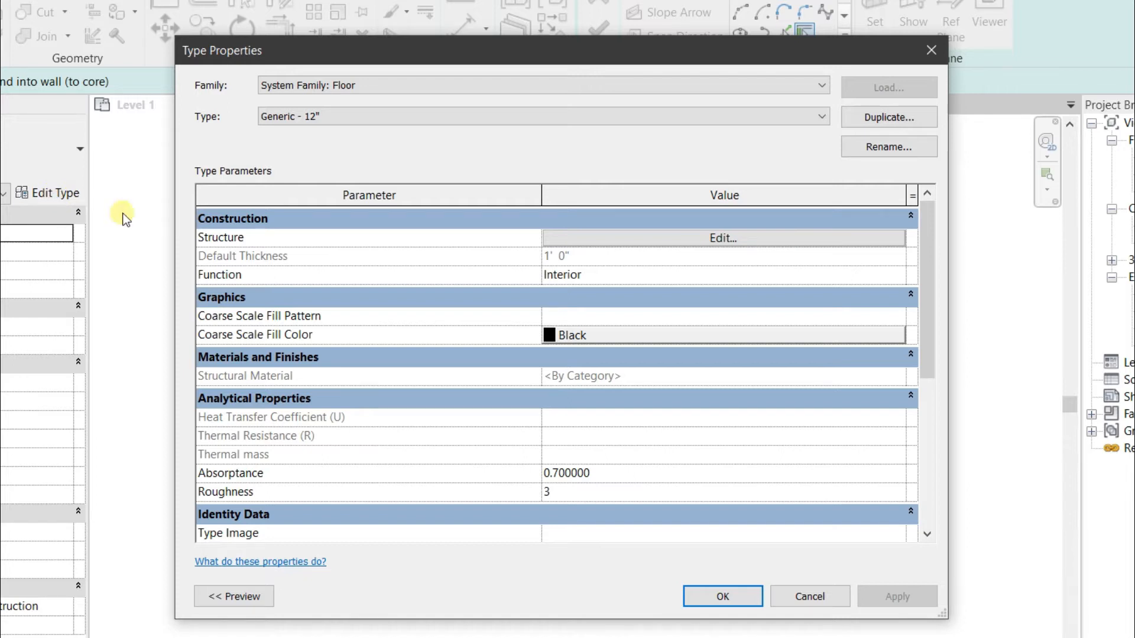
pyautogui.click(679, 239)
pyautogui.click(543, 236)
pyautogui.write('5"')
pyautogui.press('Tab')
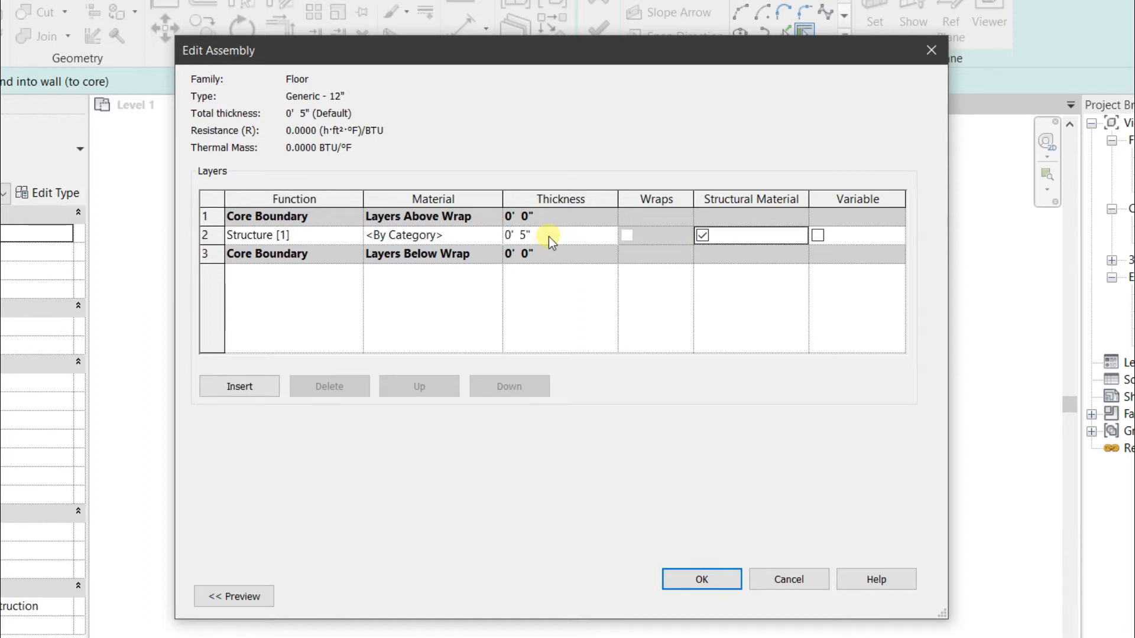
pyautogui.click(732, 574)
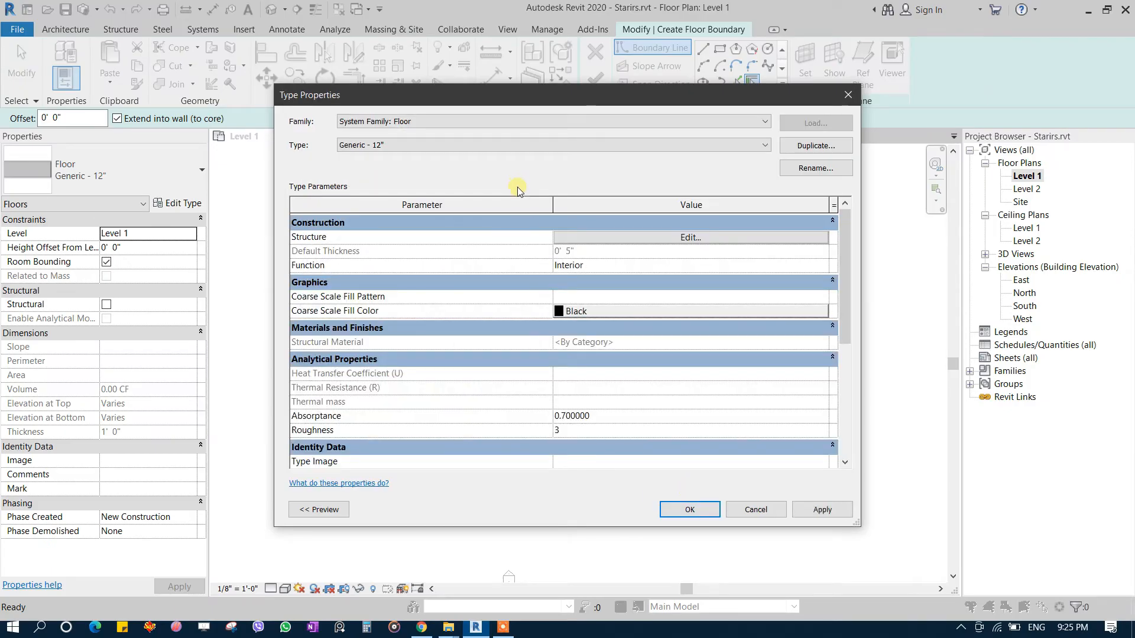
pyautogui.click(768, 510)
# - Duplicate the Generic - 12" floor type under the name "Slab 5 inch"
pyautogui.click(178, 203)
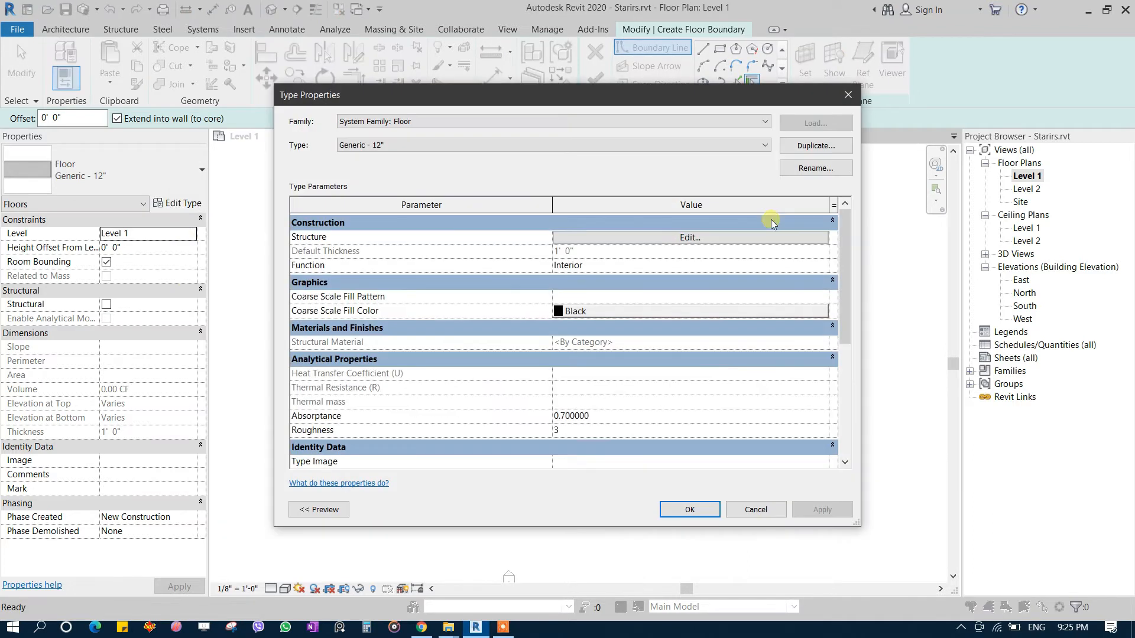
pyautogui.click(840, 151)
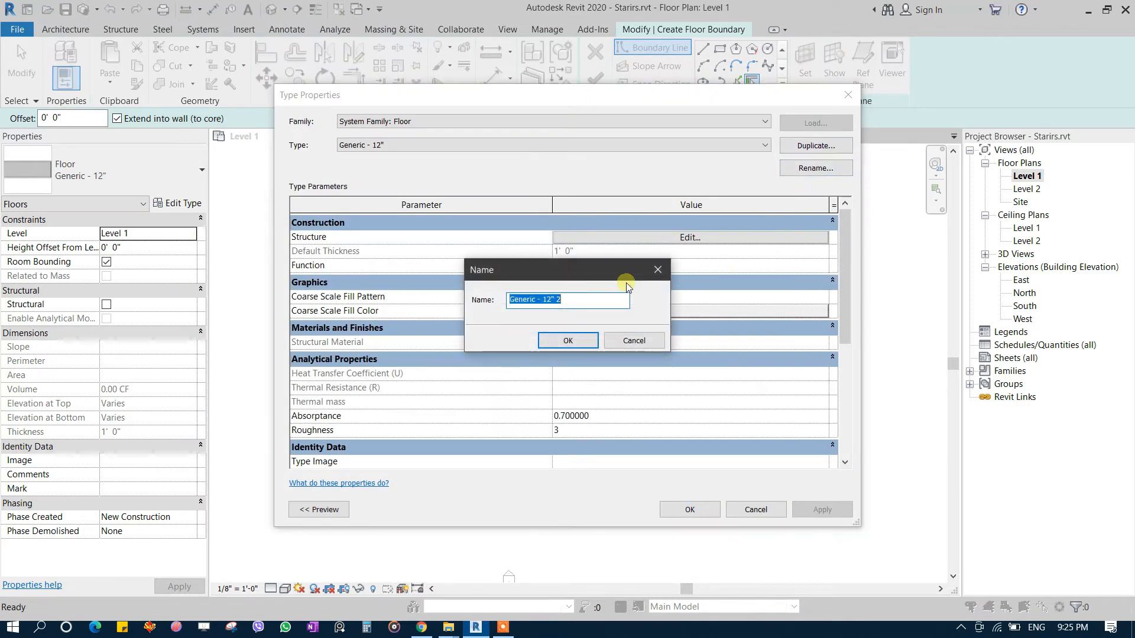
pyautogui.write('Slab 5 inch')
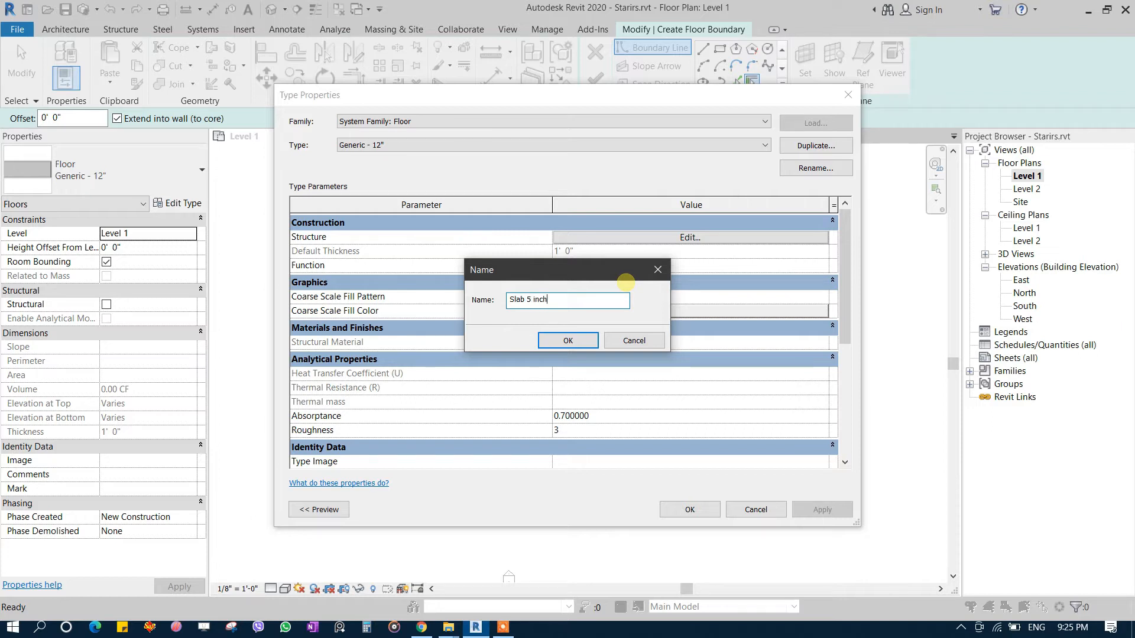
pyautogui.click(585, 342)
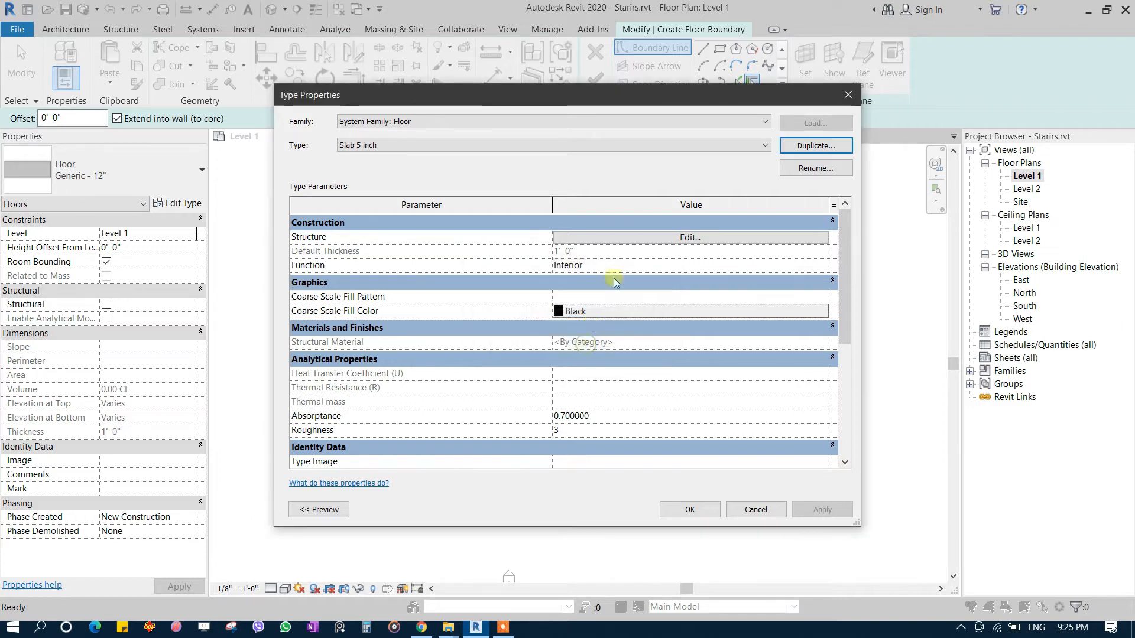
# - Set the structure layer thickness of the Slab 5 inch floor type to 5" and accept the type properties
pyautogui.click(674, 240)
pyautogui.click(591, 236)
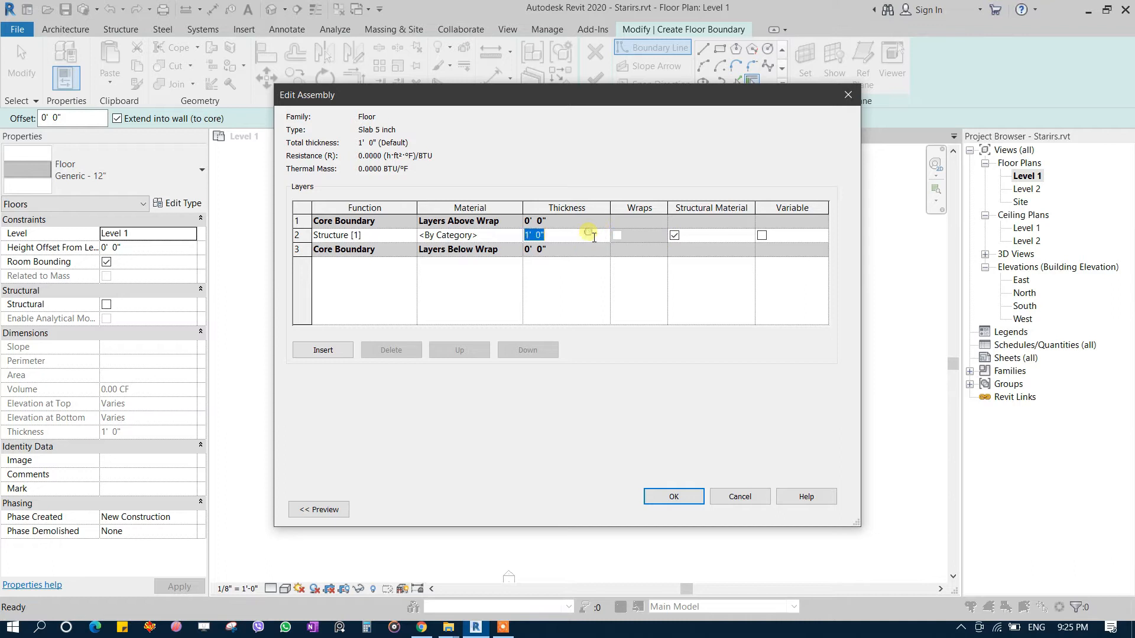
pyautogui.write('5"')
pyautogui.press('Tab')
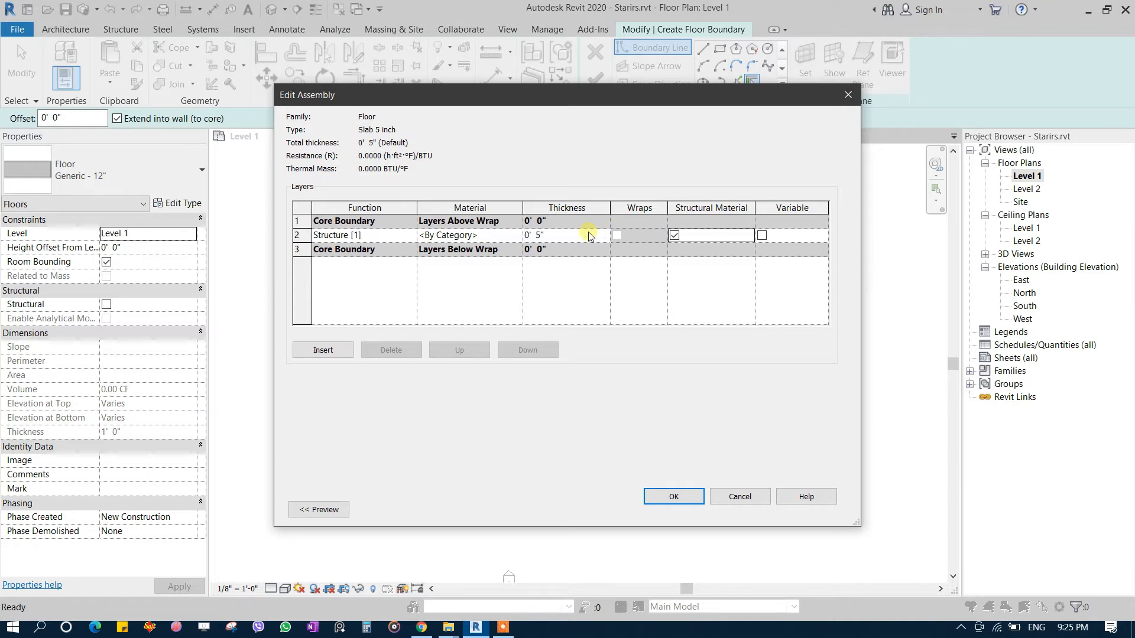
pyautogui.click(686, 499)
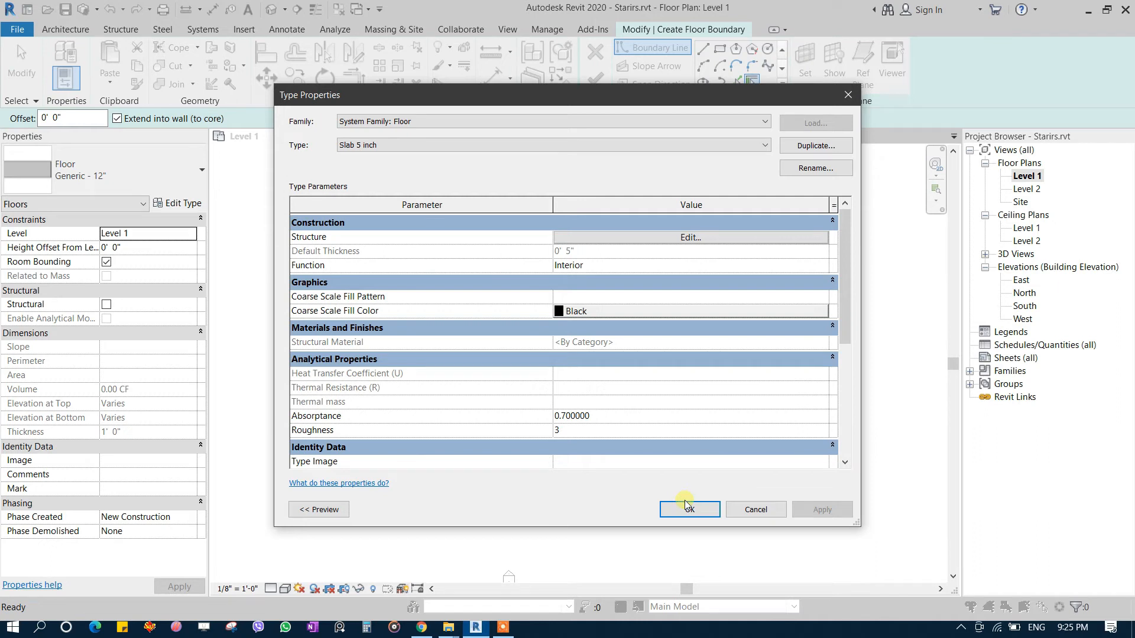
pyautogui.click(688, 507)
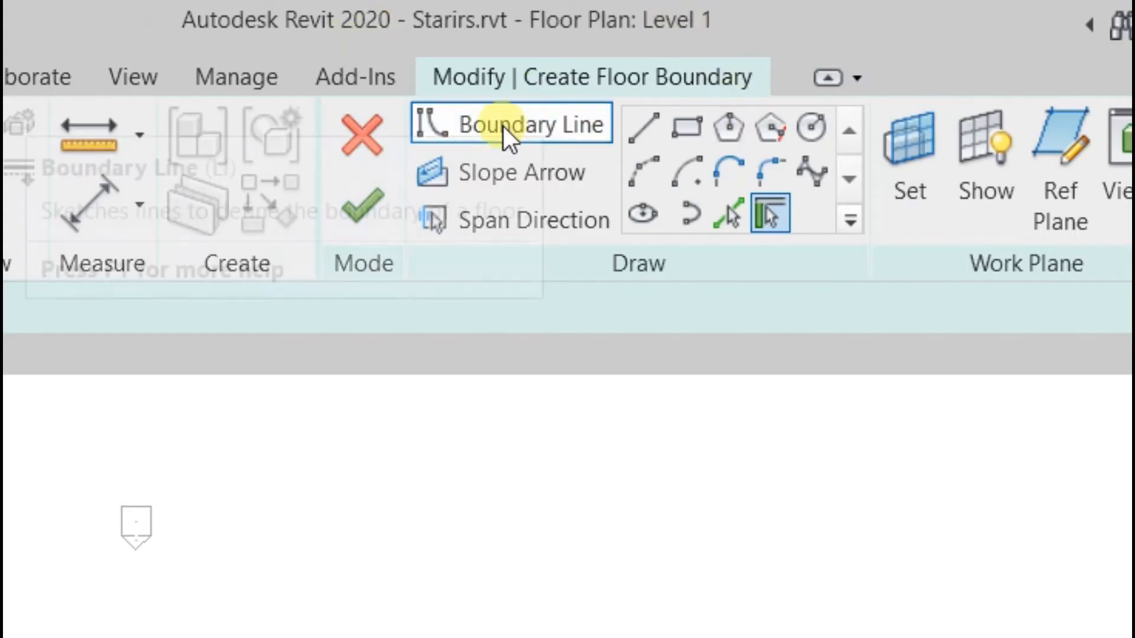
# - Sketch a rectangular floor boundary about 16'-6" wide and 23'-0" long on Level 1 and finish the floor
pyautogui.click(685, 137)
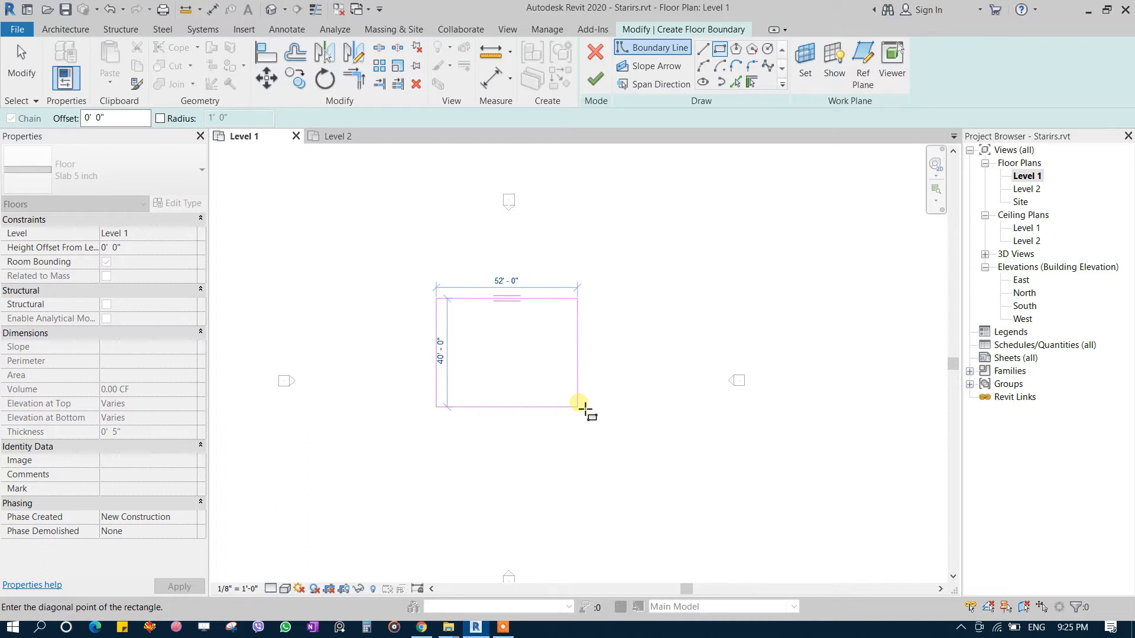
pyautogui.scroll(2, 511, 344)
pyautogui.scroll(2, 435, 314)
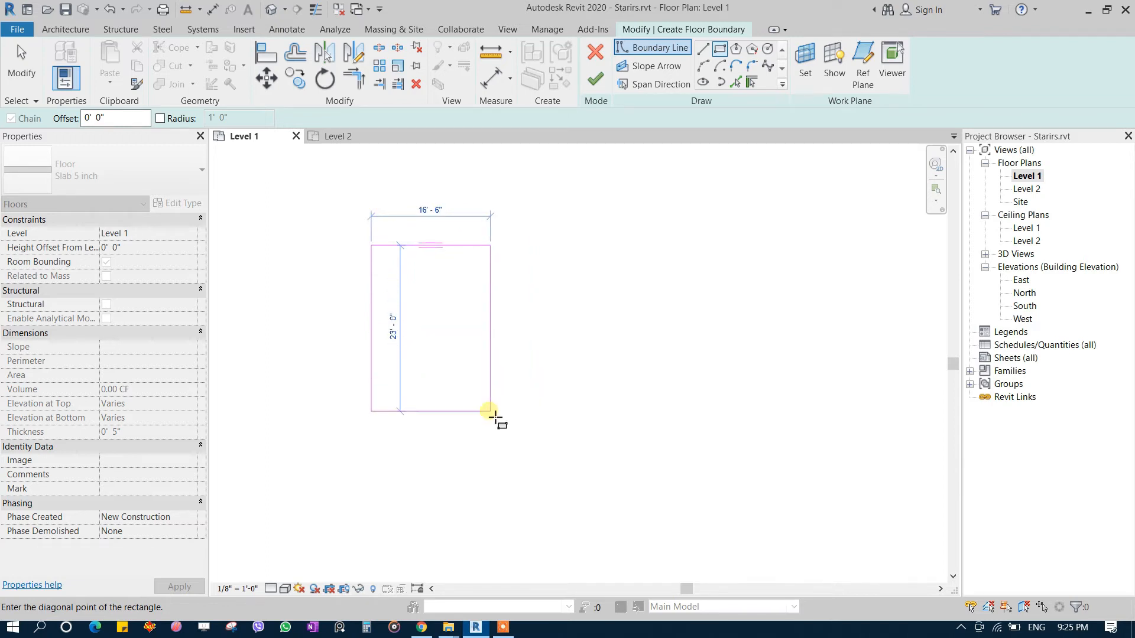
pyautogui.click(496, 418)
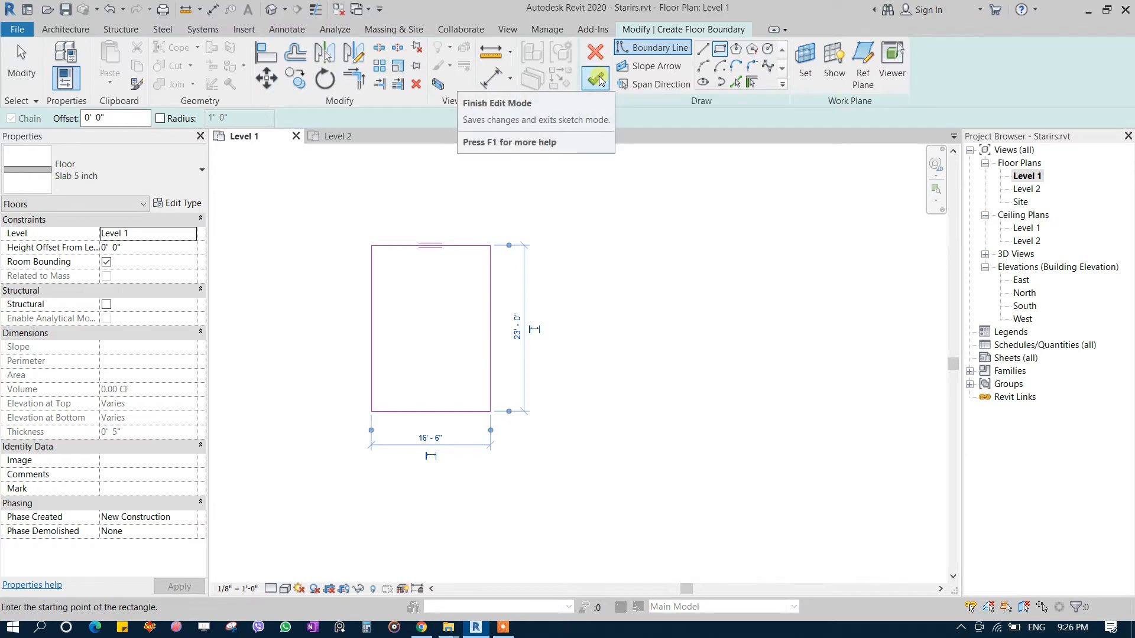
pyautogui.click(599, 79)
# - Close the Level 2 plan view and inspect the new floor slab in the default 3D view
pyautogui.click(317, 137)
pyautogui.click(389, 137)
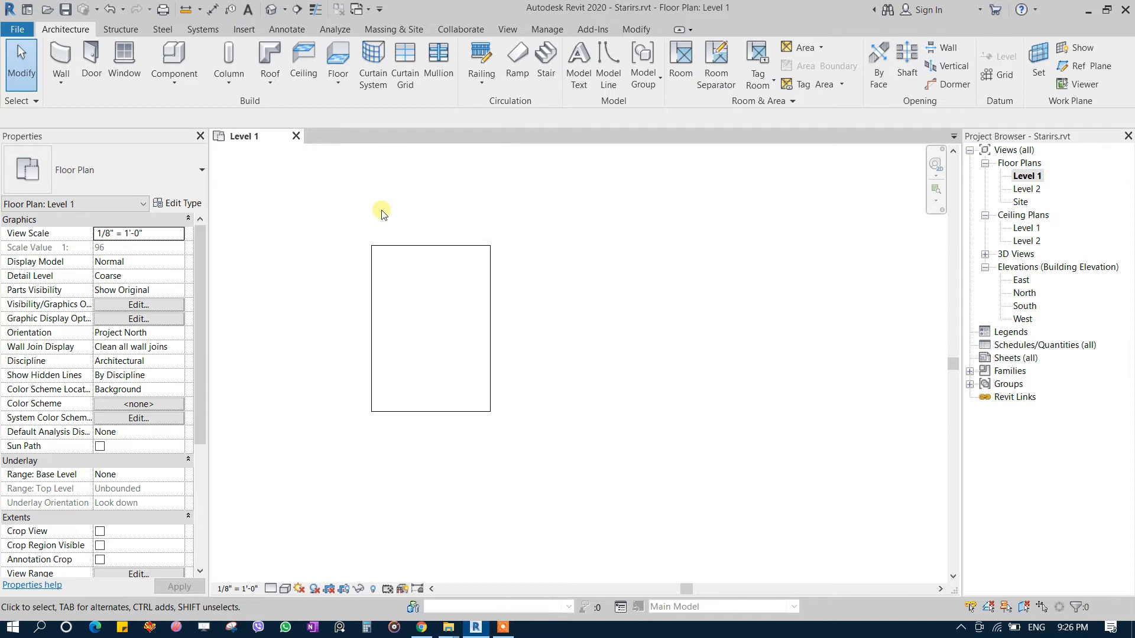
pyautogui.click(271, 10)
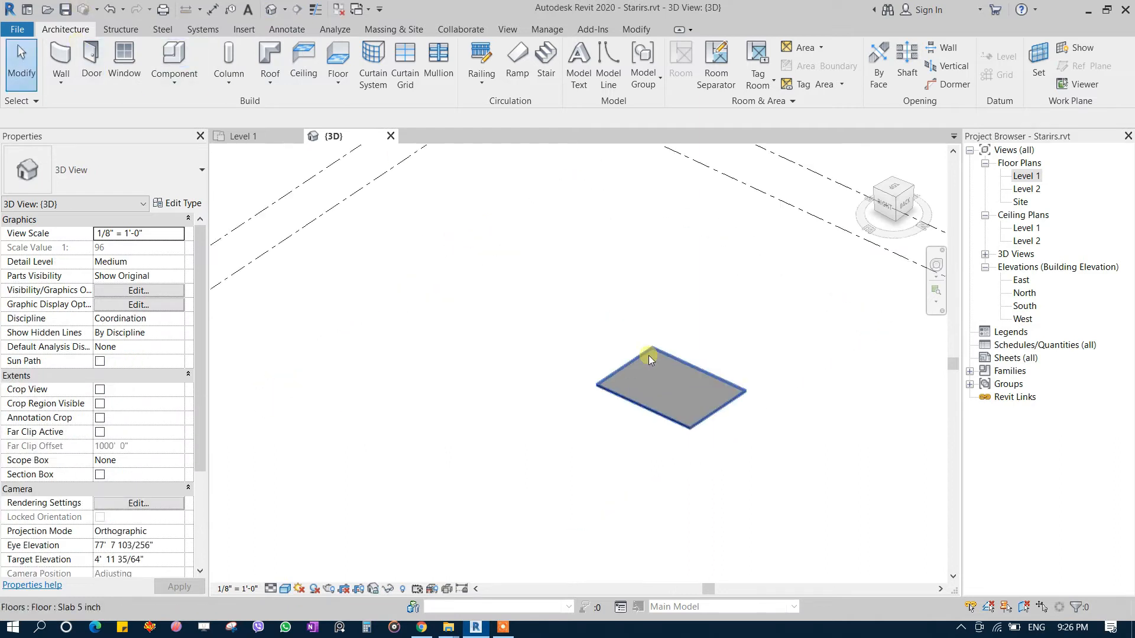
pyautogui.scroll(3, 650, 359)
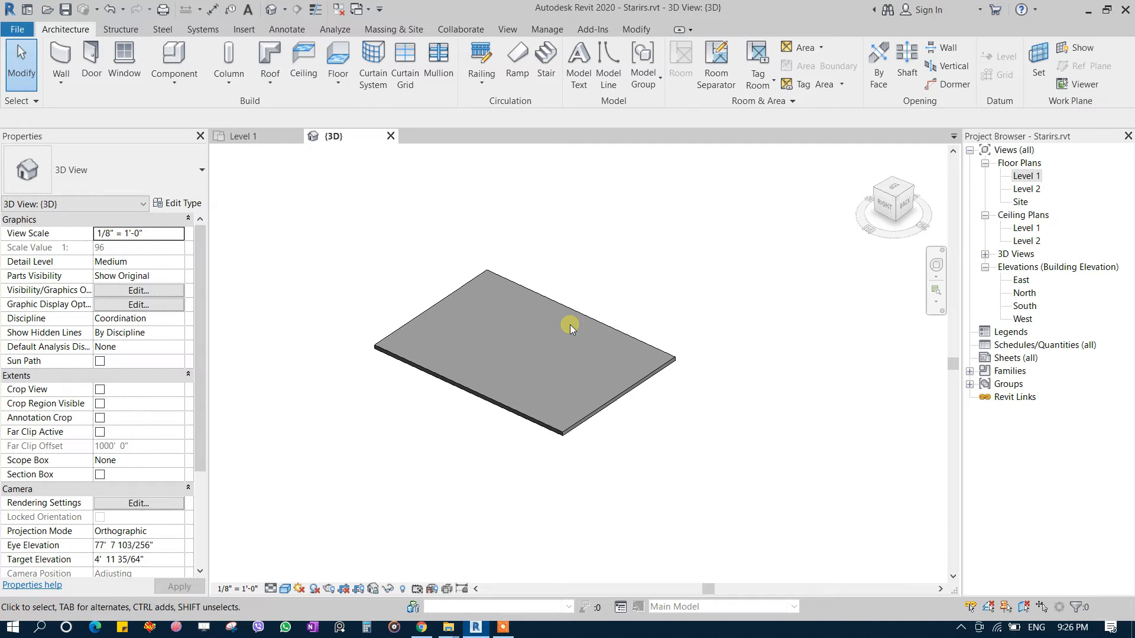
# - Draw a vertical reference plane across the slab outline, just left of its centre, in the Level 2 floor plan
pyautogui.doubleClick(1027, 188)
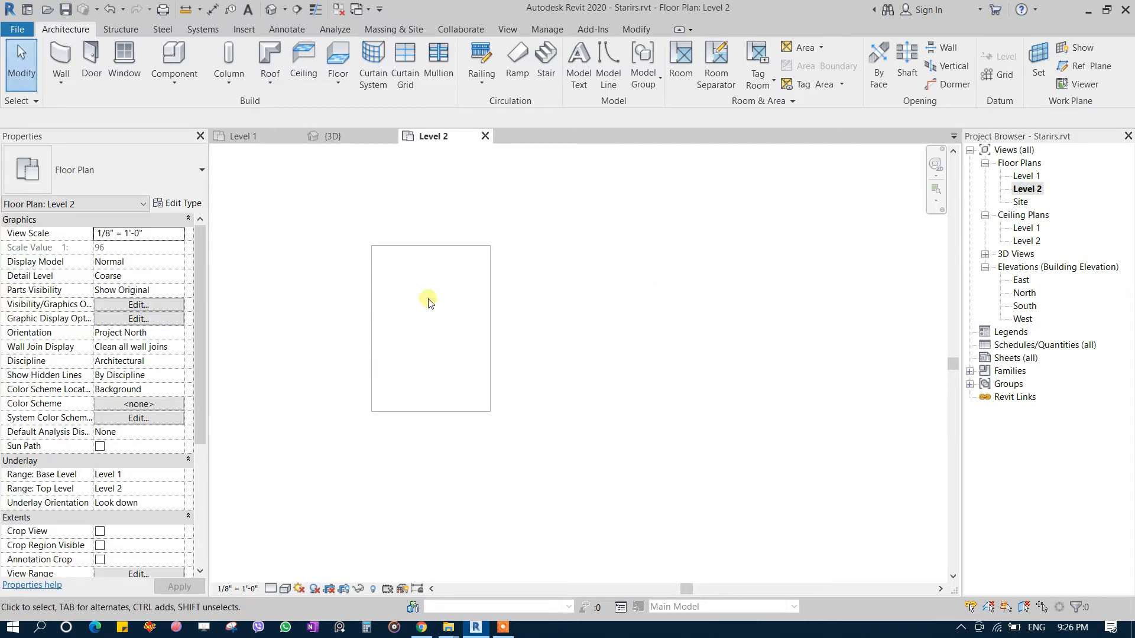
pyautogui.scroll(2, 439, 337)
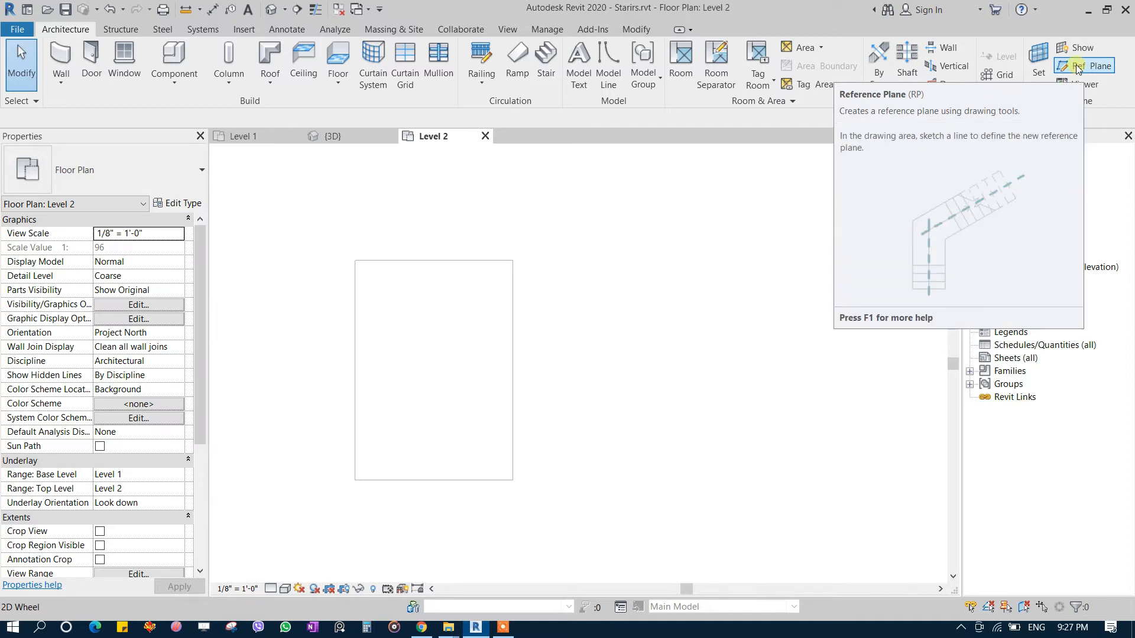
pyautogui.click(1077, 67)
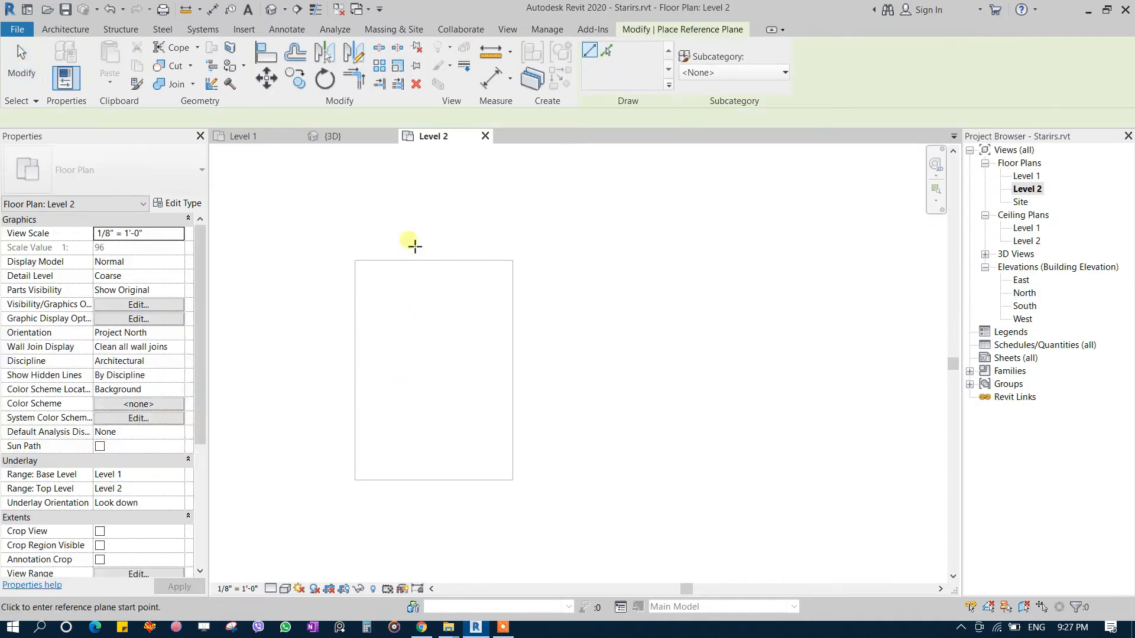
pyautogui.click(412, 243)
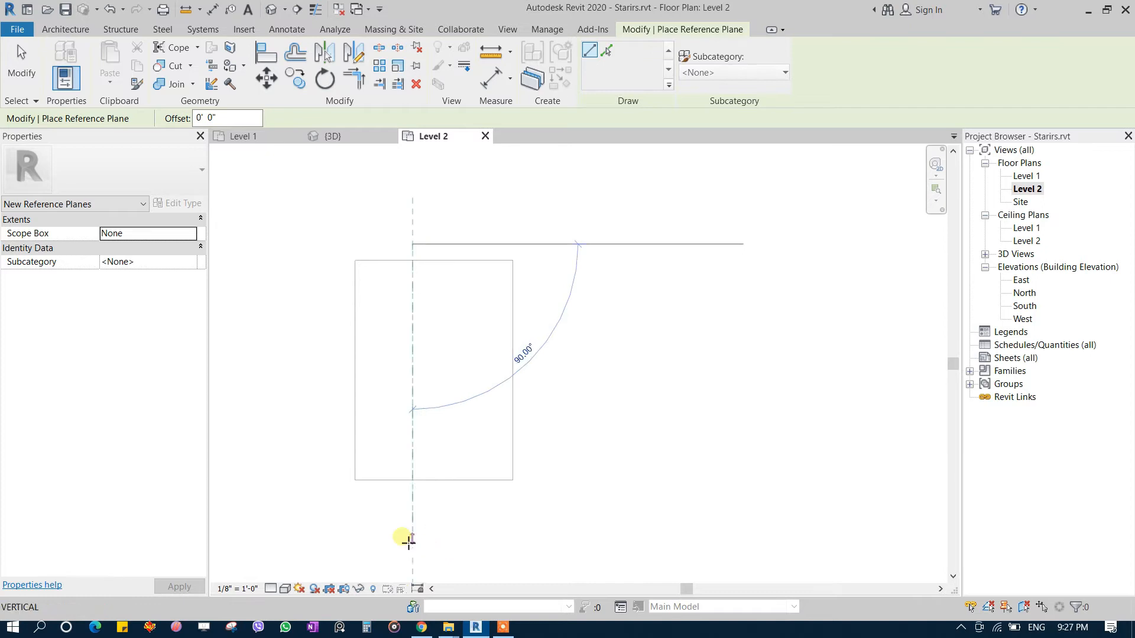
pyautogui.click(413, 542)
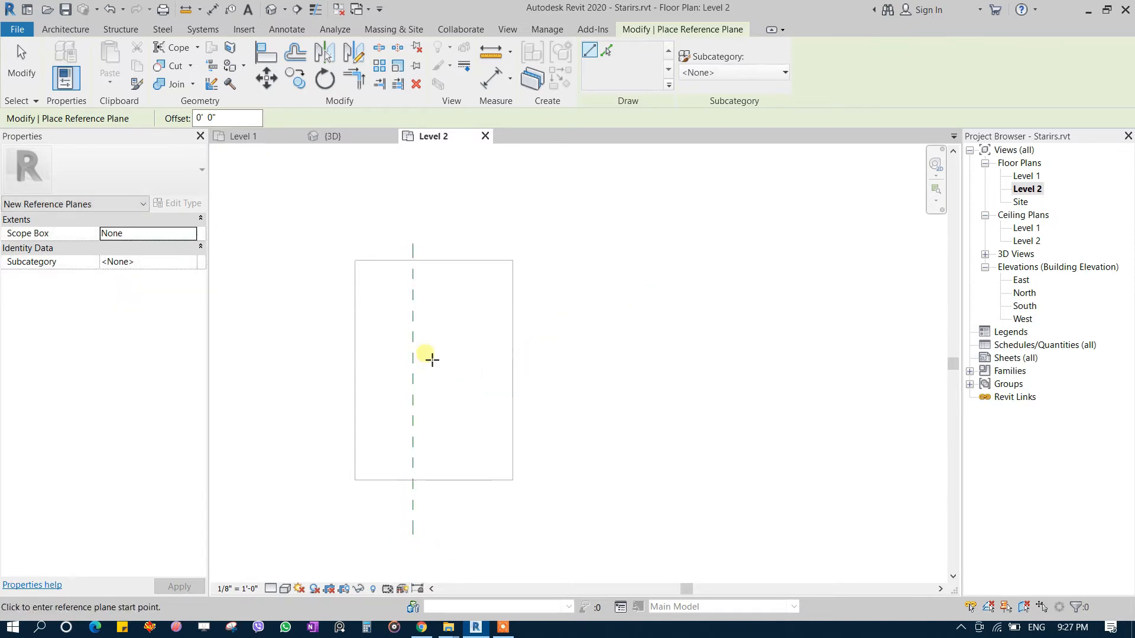
pyautogui.press('Escape')
pyautogui.press('Escape')
# - Name the vertical reference plane "guide"
pyautogui.click(412, 254)
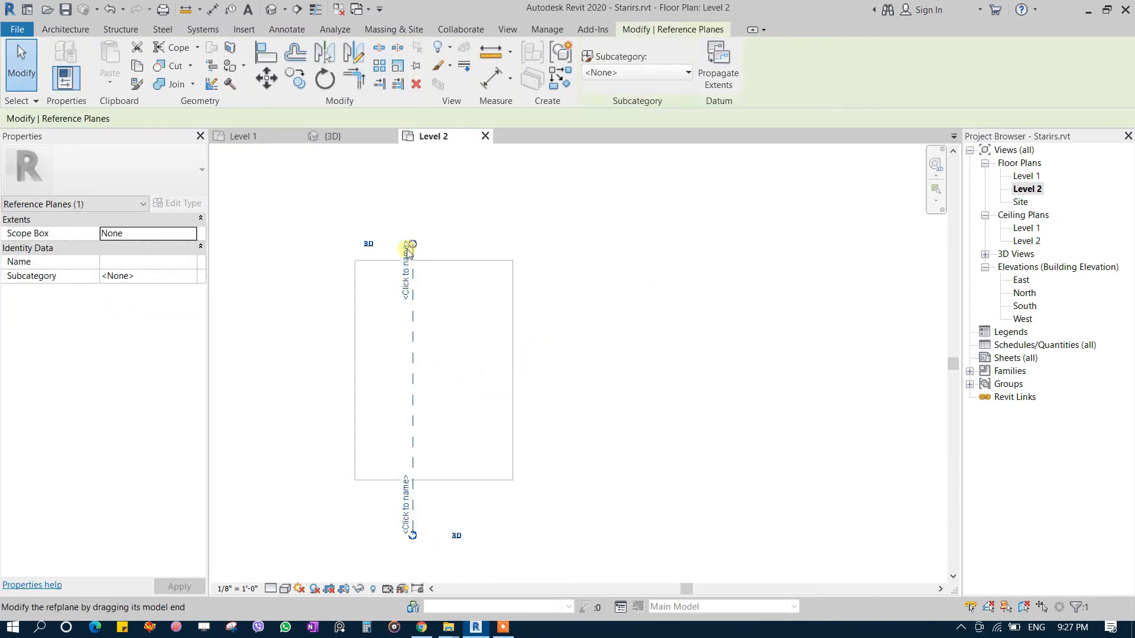
pyautogui.click(407, 266)
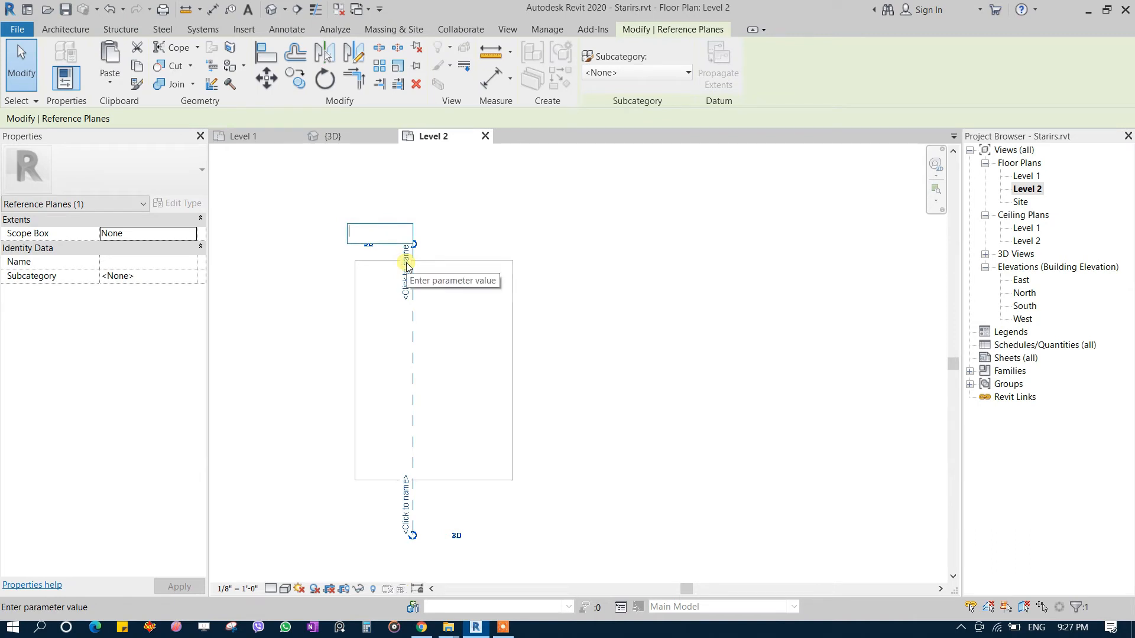
pyautogui.write('guide')
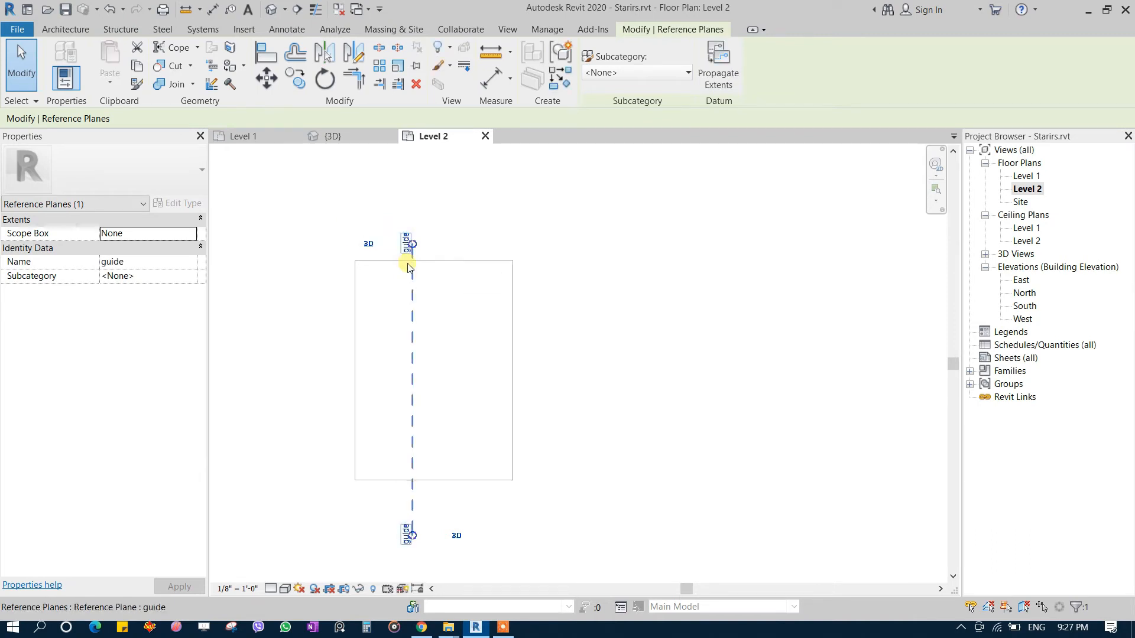
pyautogui.click(481, 413)
pyautogui.click(412, 343)
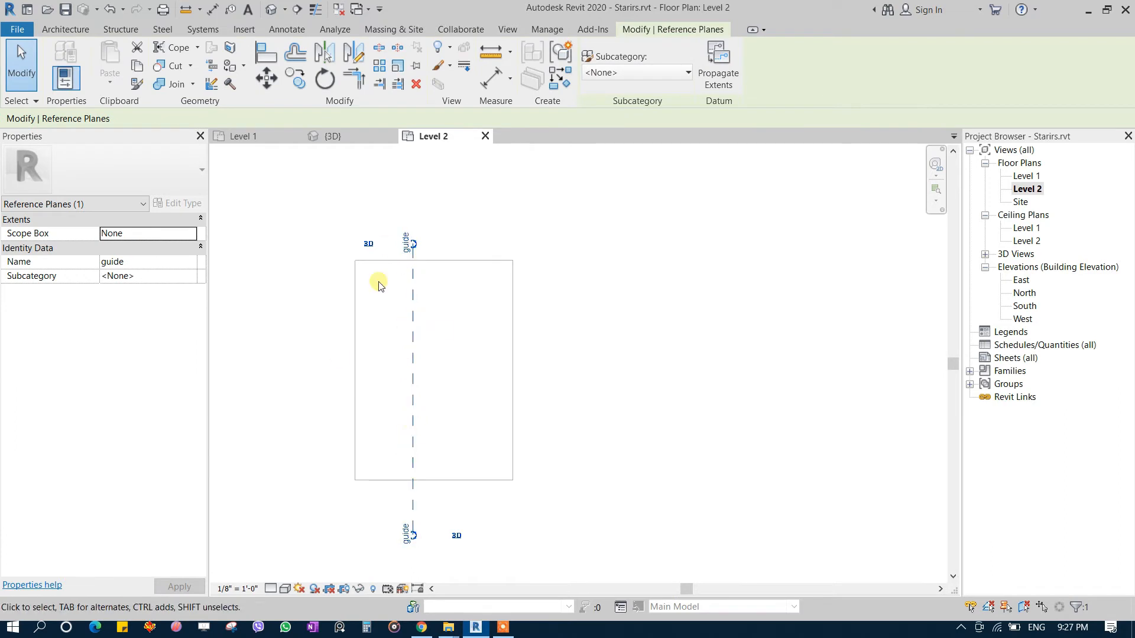
pyautogui.click(467, 319)
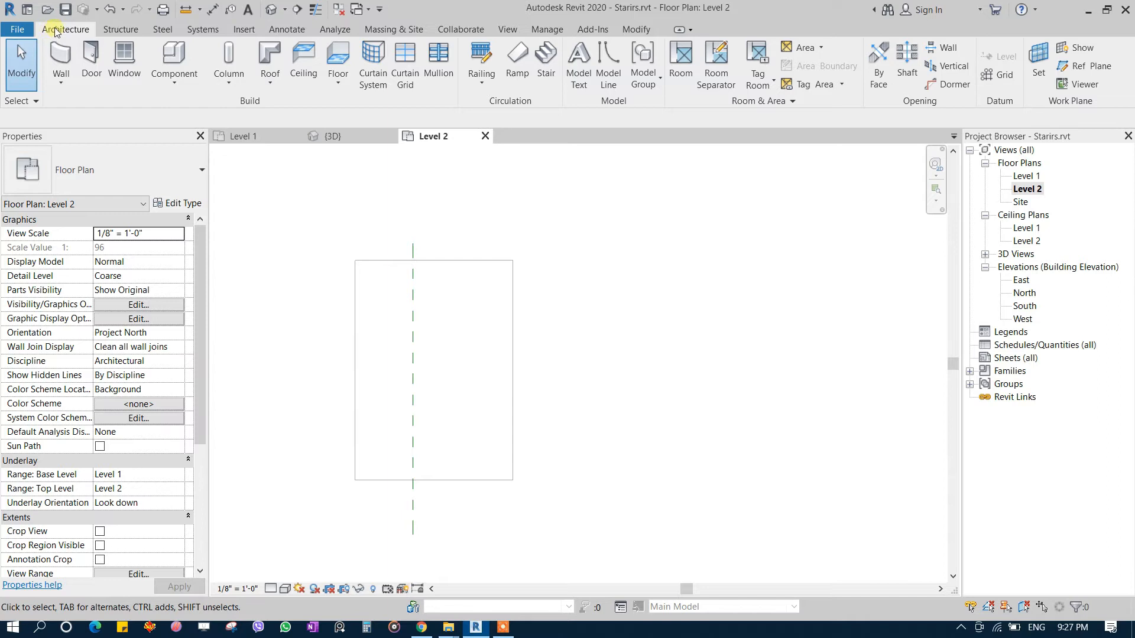
pyautogui.scroll(-2, 179, 28)
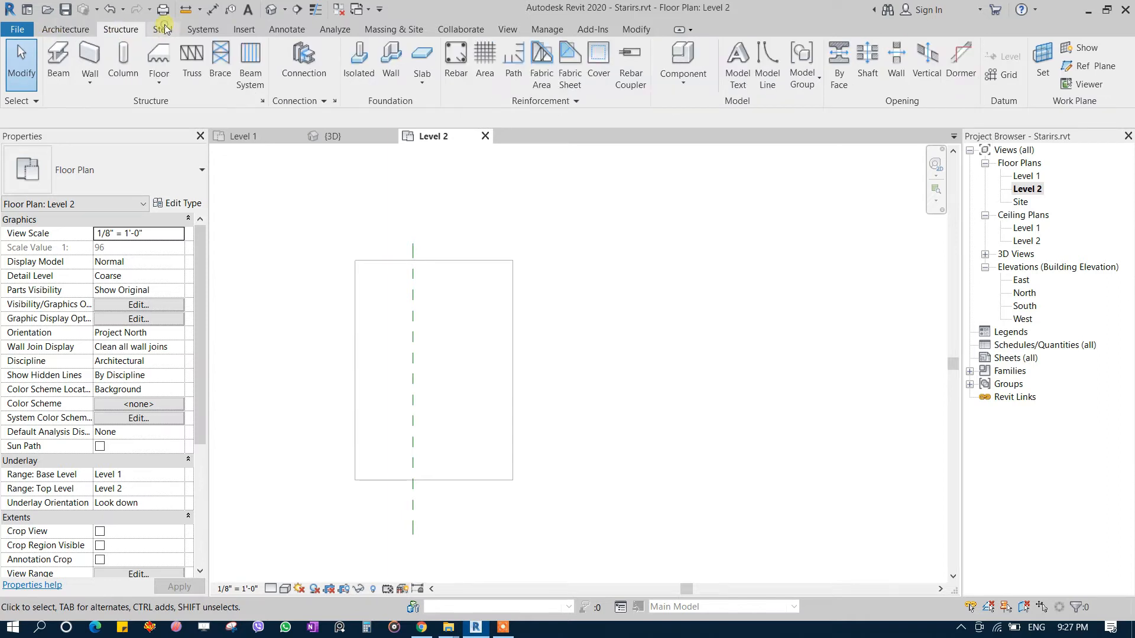
pyautogui.scroll(-1, 193, 33)
pyautogui.scroll(3, 177, 31)
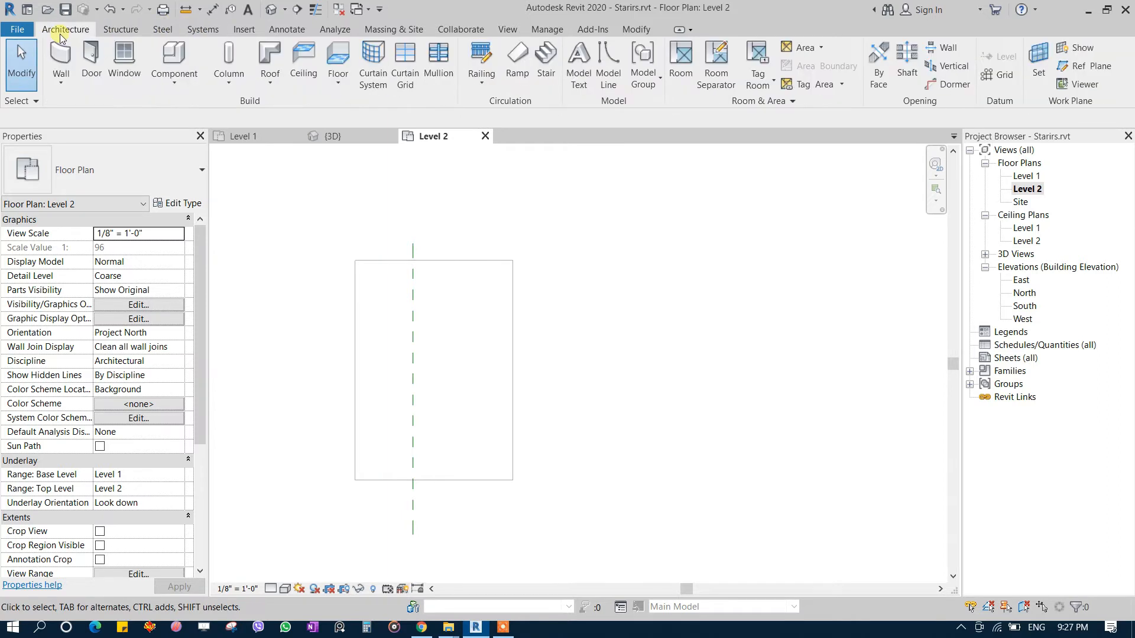
# - Create a 5-inch slab on Level 2, about 6'-0" wide and 23'-0" long, between the lower slab's west edge and the guide plane
pyautogui.click(338, 83)
pyautogui.click(299, 109)
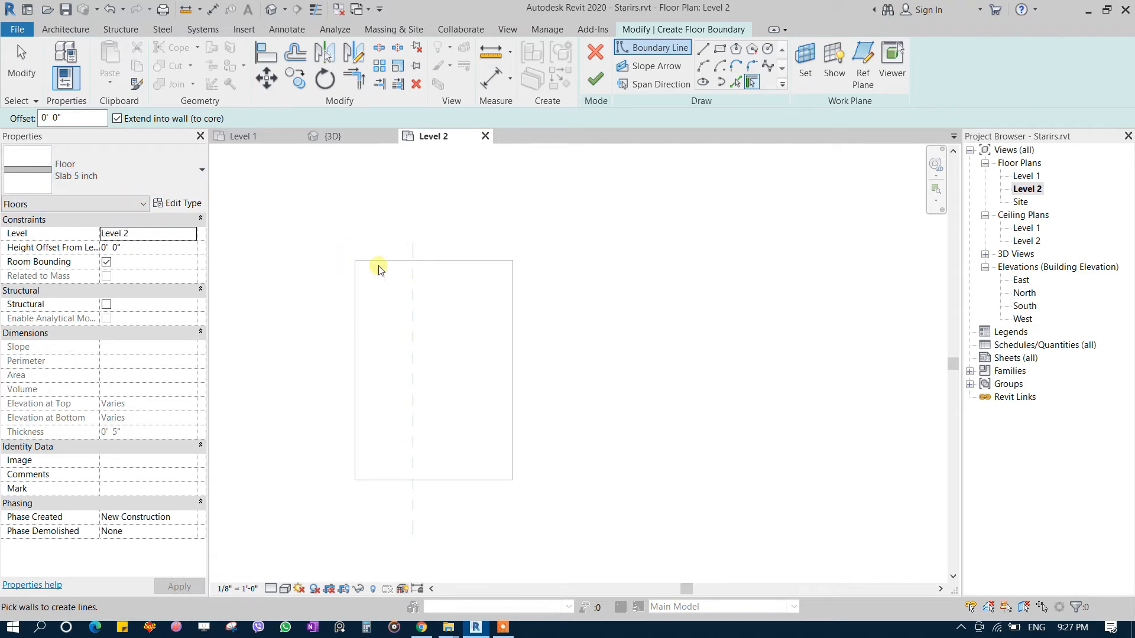
pyautogui.click(718, 48)
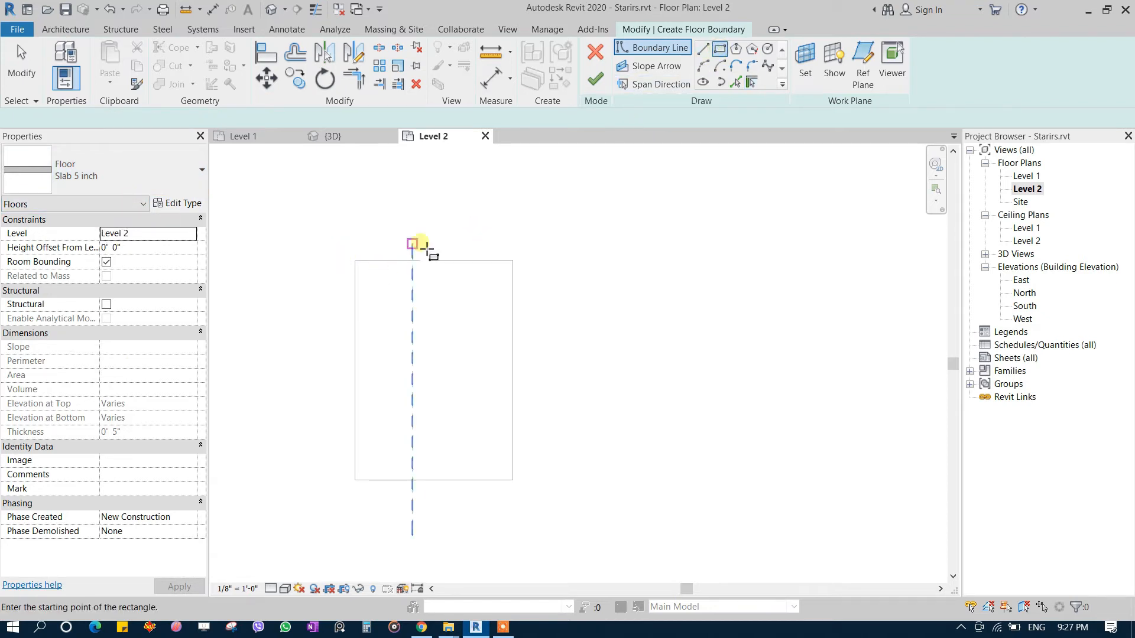
pyautogui.click(356, 260)
pyautogui.click(413, 480)
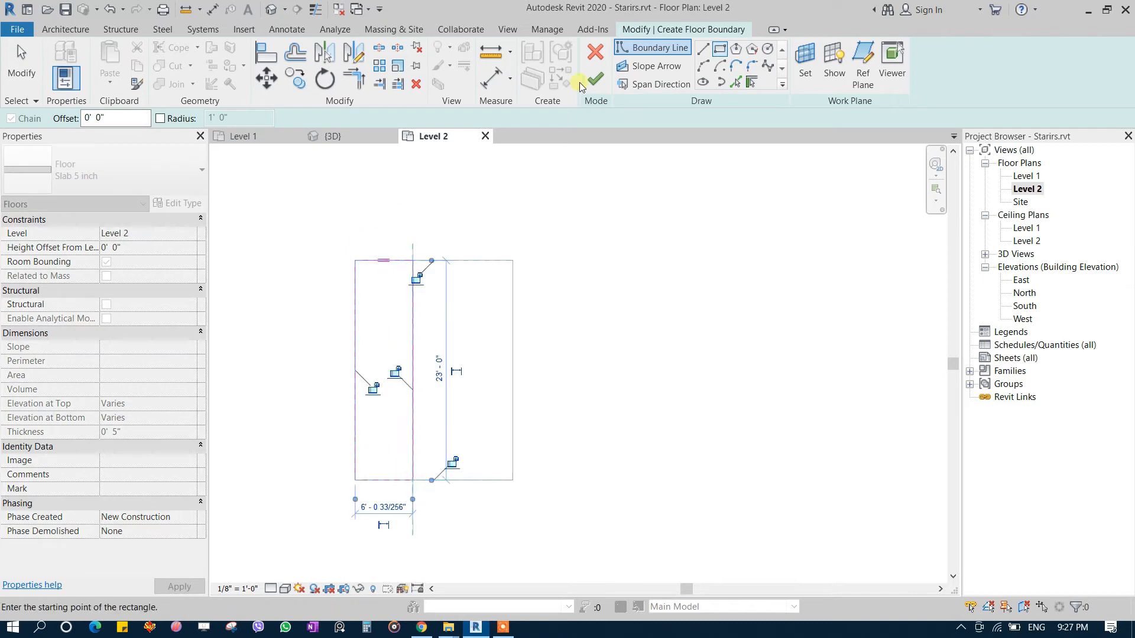
pyautogui.click(595, 79)
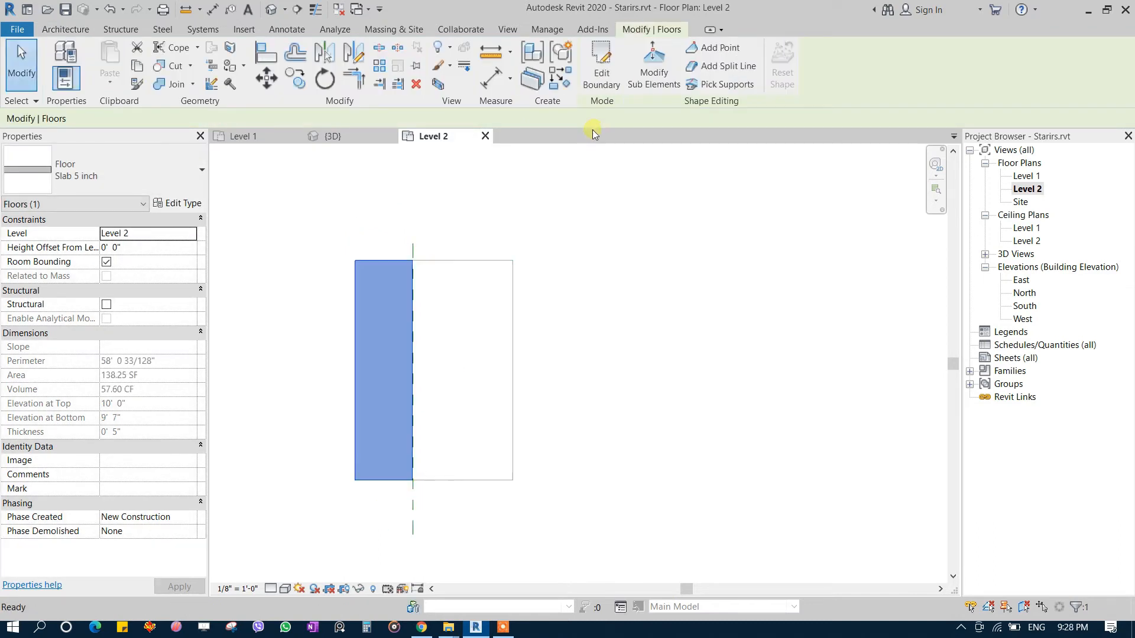
pyautogui.click(631, 220)
# - Inspect the two stacked floor slabs from several angles in the 3D view
pyautogui.click(322, 136)
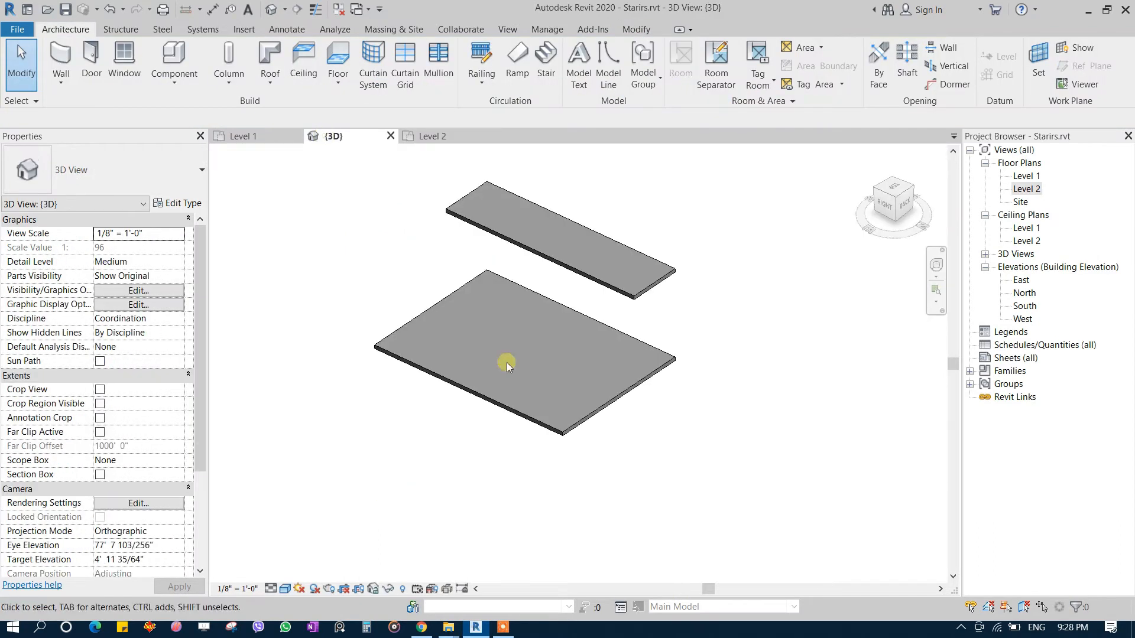
pyautogui.keyDown('shift'); pyautogui.moveTo(445, 330); pyautogui.dragTo(591, 376, button='middle'); pyautogui.keyUp('shift')
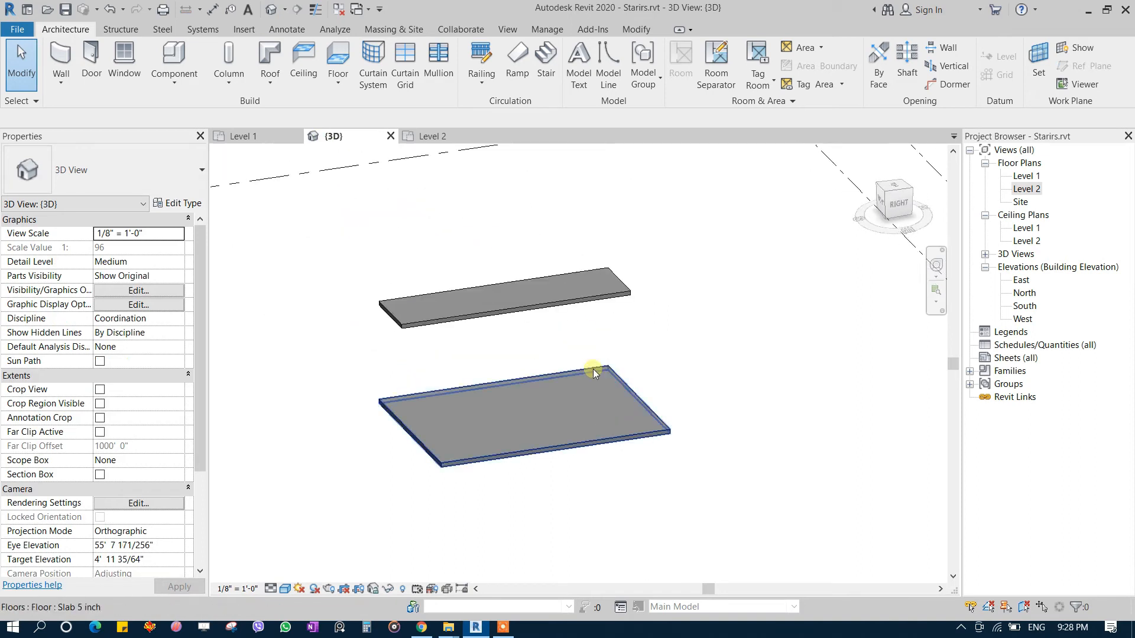
pyautogui.moveTo(520, 470); pyautogui.dragTo(484, 348, button='middle')
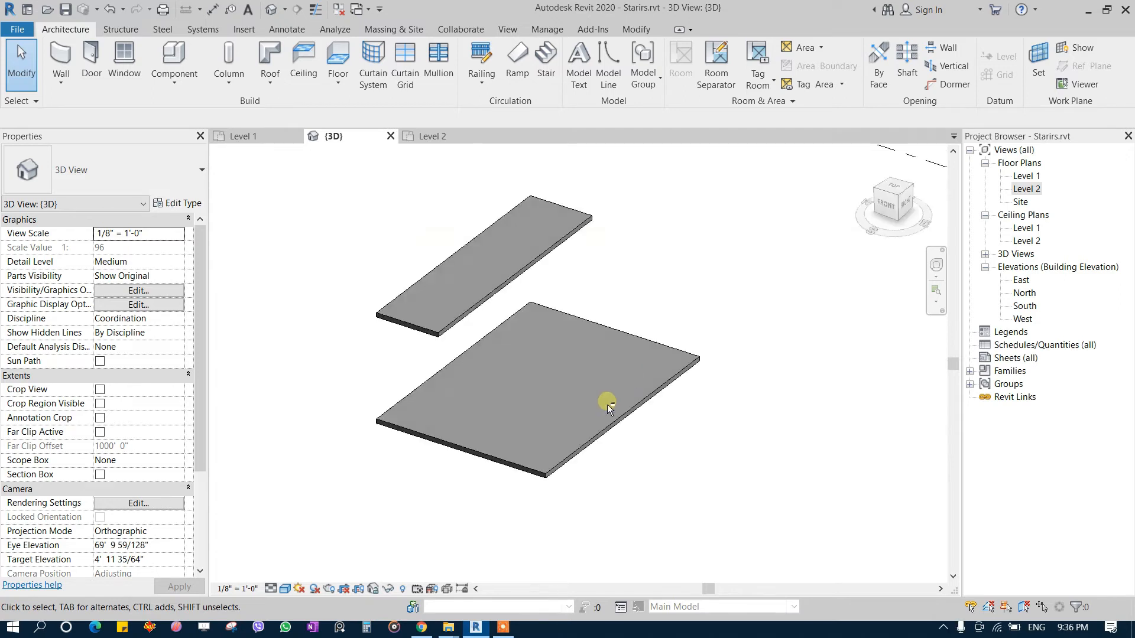
pyautogui.keyDown('shift'); pyautogui.moveTo(607, 404); pyautogui.dragTo(602, 401, button='middle'); pyautogui.keyUp('shift')
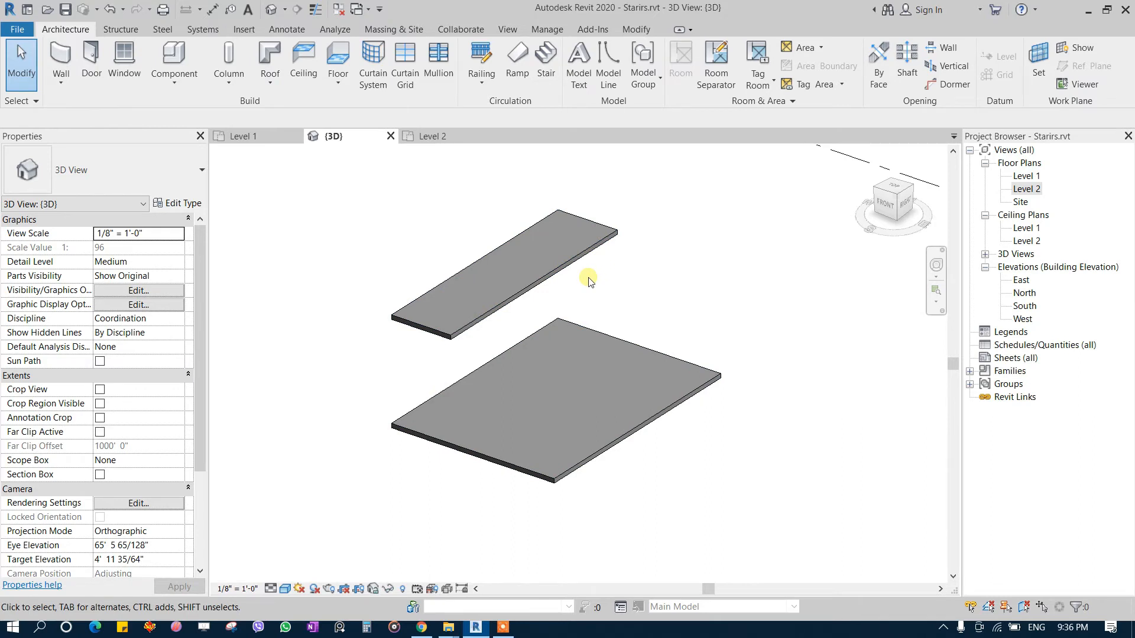
# - Delete the vertical guide reference plane in the Level 1 floor plan
pyautogui.doubleClick(1029, 177)
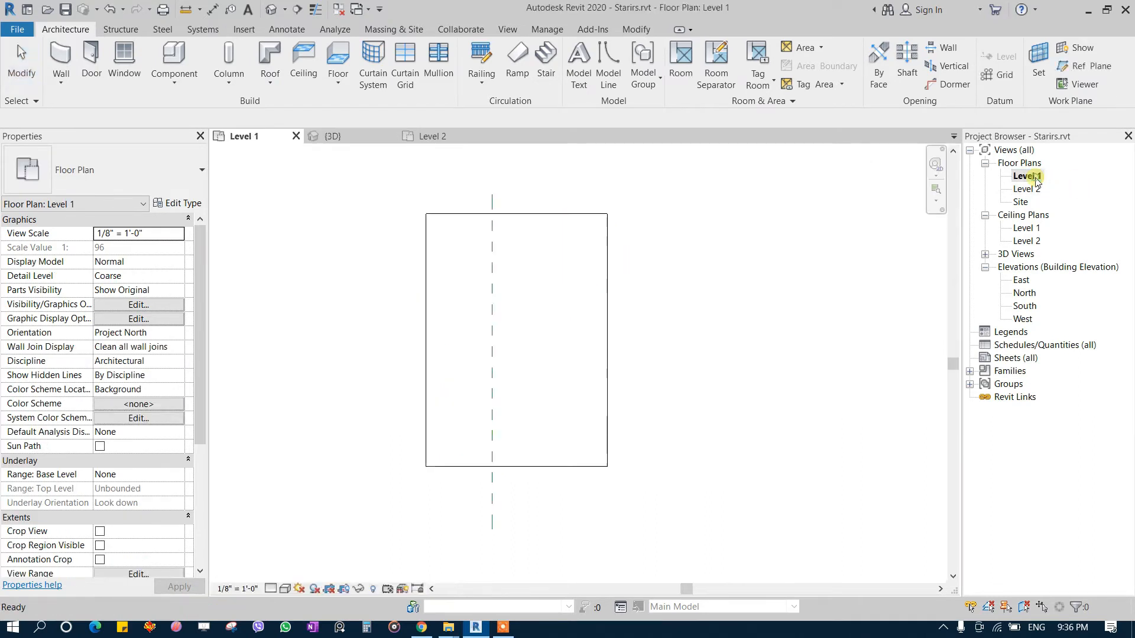
pyautogui.click(493, 253)
pyautogui.press('Delete')
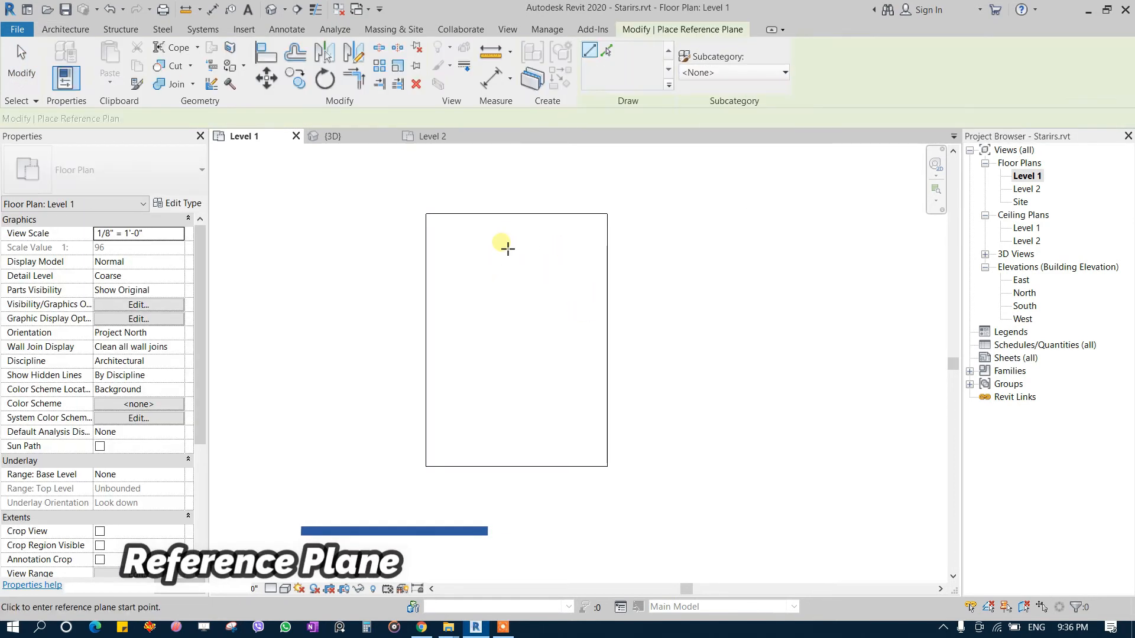
pyautogui.press('Escape')
# - Create a reference plane on Level 2 by picking the upper slab's long inner edge
pyautogui.doubleClick(1027, 188)
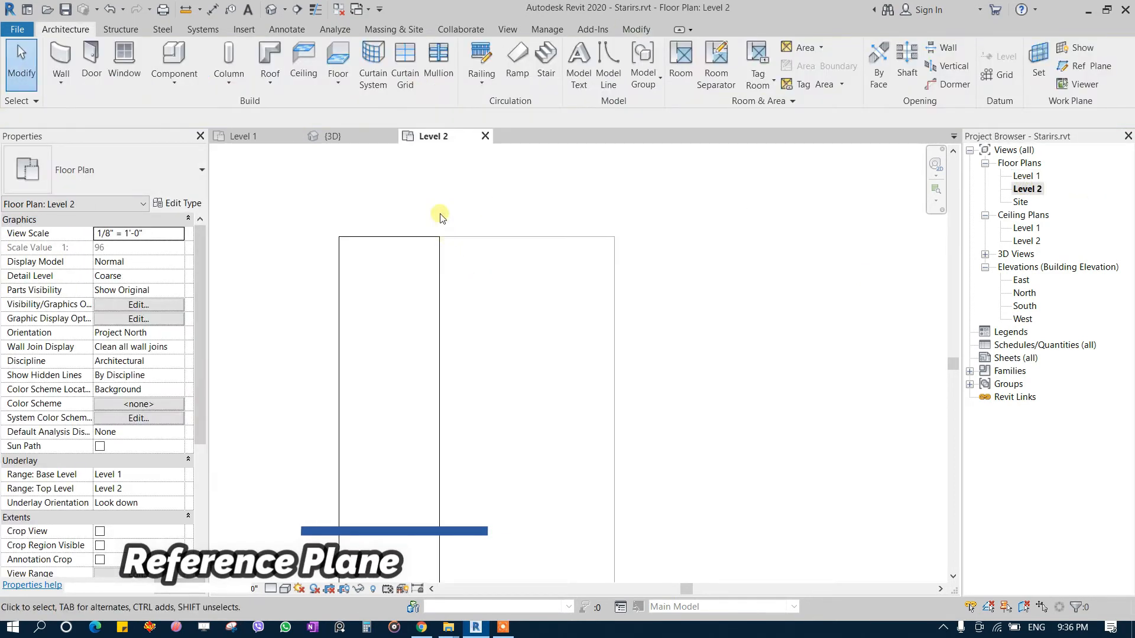
pyautogui.scroll(-2, 451, 231)
pyautogui.moveTo(444, 271); pyautogui.dragTo(471, 287, button='middle')
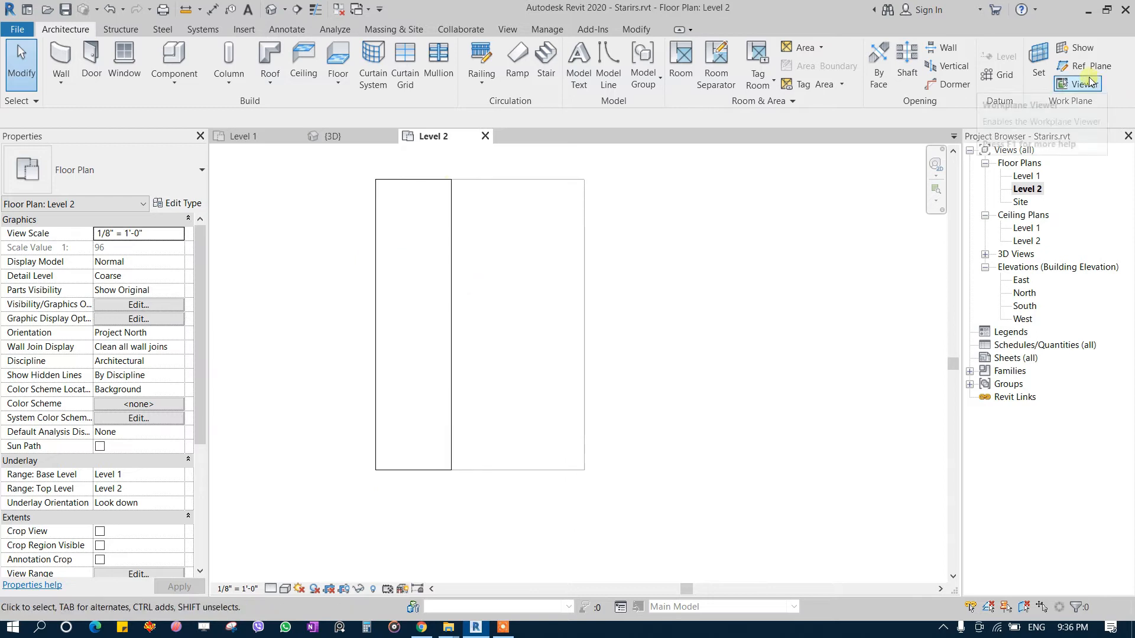
pyautogui.press('r')
pyautogui.press('p')
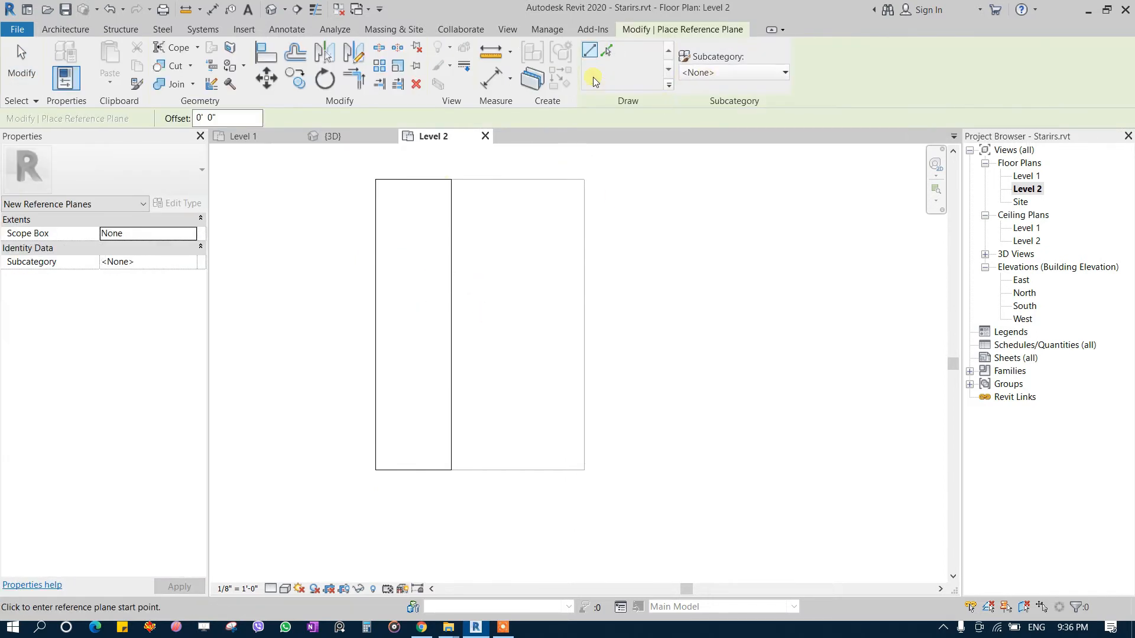
pyautogui.click(607, 52)
pyautogui.scroll(-1, 447, 295)
pyautogui.click(457, 307)
pyautogui.moveTo(442, 205); pyautogui.dragTo(453, 246, button='middle')
pyautogui.press('Escape')
pyautogui.press('Escape')
# - Try to stretch the new reference plane past both ends of the upper slab's edge
pyautogui.click(471, 286)
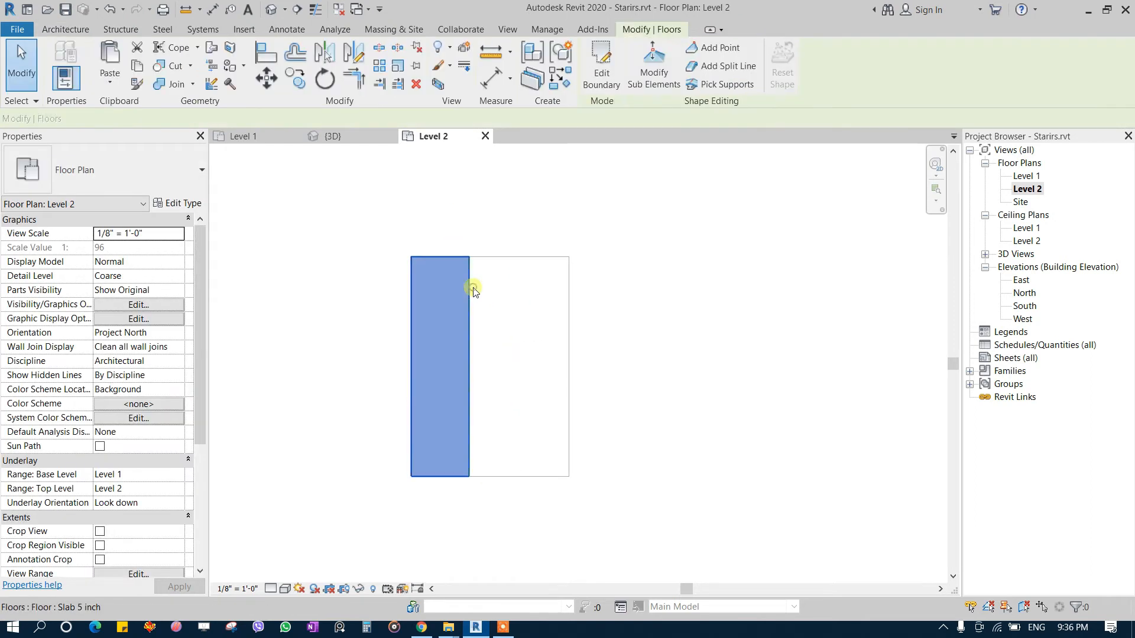
pyautogui.press('Escape')
pyautogui.click(469, 287)
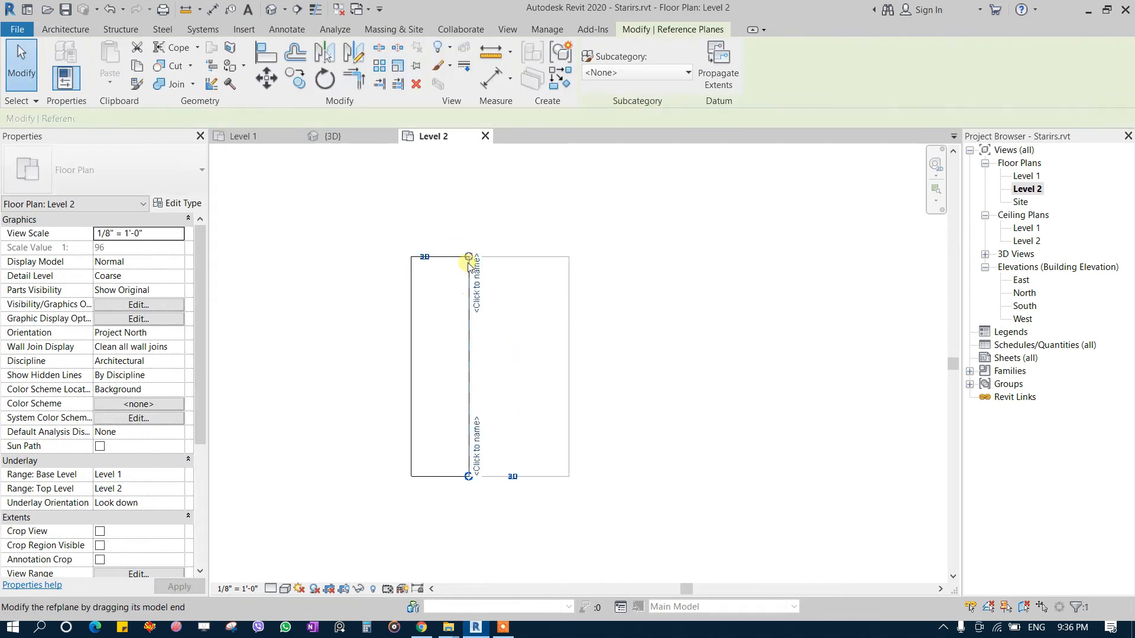
pyautogui.moveTo(468, 258); pyautogui.dragTo(467, 224)
pyautogui.moveTo(468, 476); pyautogui.dragTo(470, 520)
pyautogui.click(566, 282)
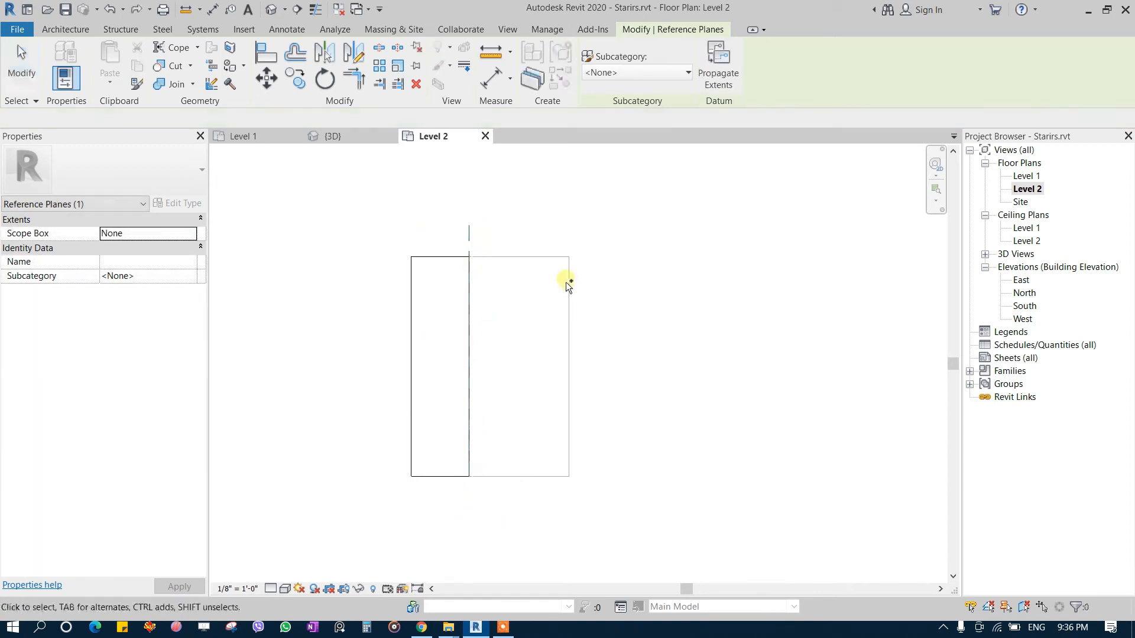
# - Extend both ends of the vertical reference plane beyond the slab outline on Level 2
pyautogui.scroll(2, 416, 266)
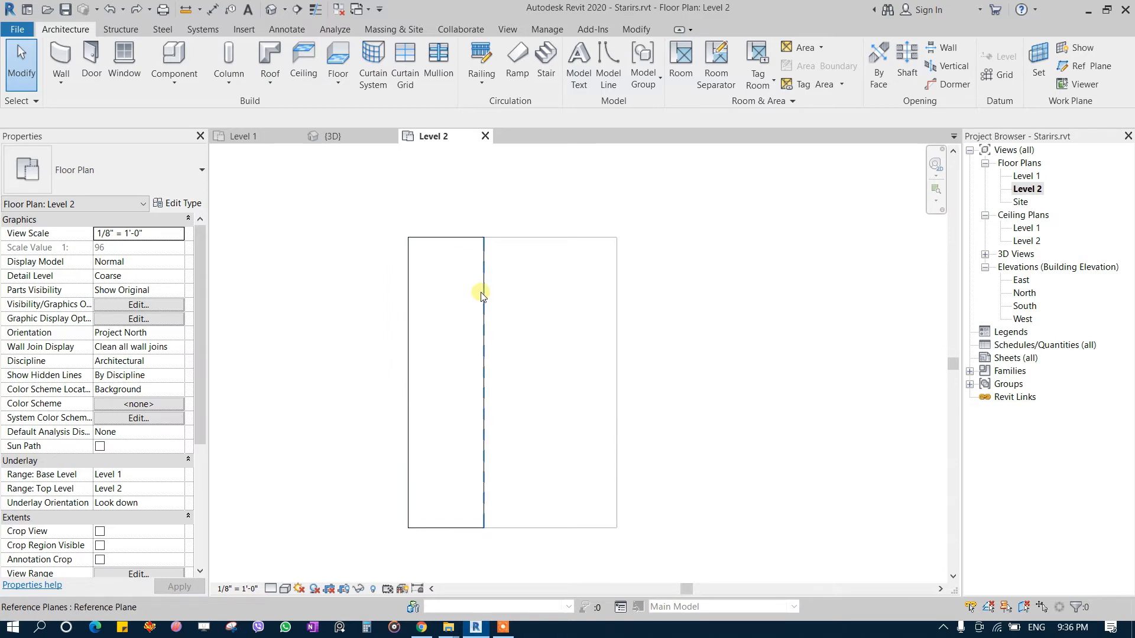
pyautogui.click(482, 296)
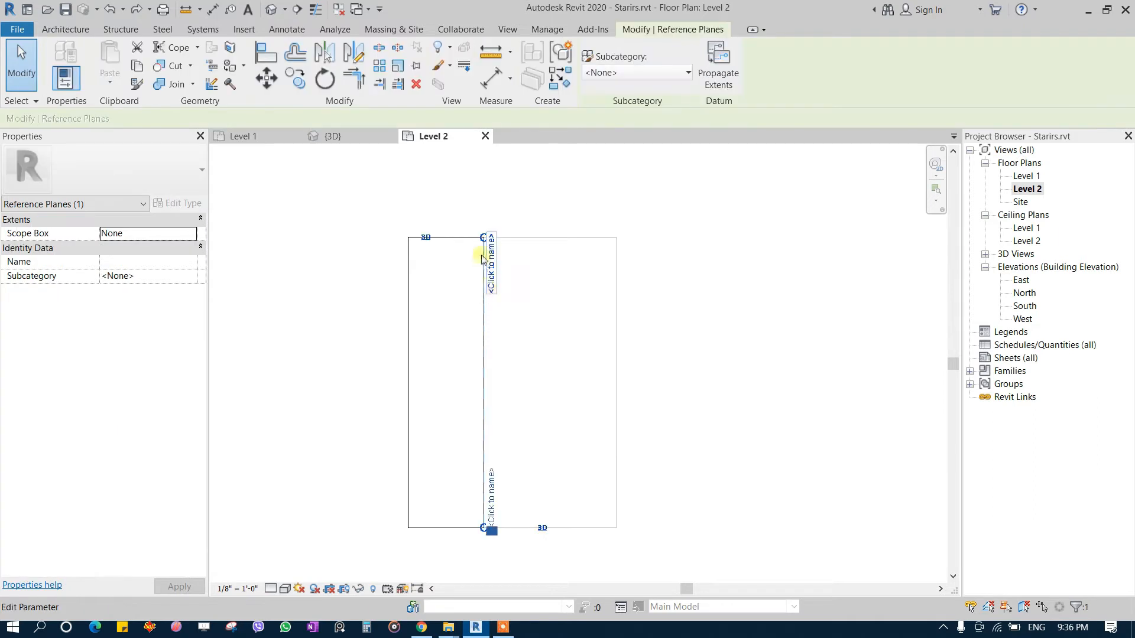
pyautogui.moveTo(482, 235); pyautogui.dragTo(484, 194)
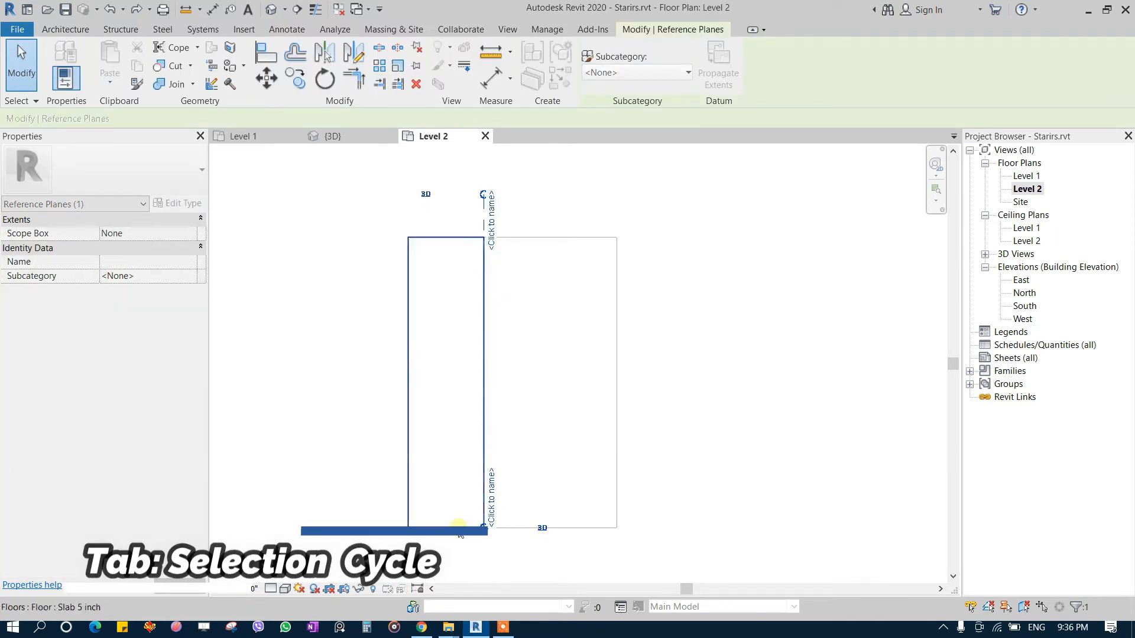
pyautogui.moveTo(484, 526); pyautogui.dragTo(484, 574)
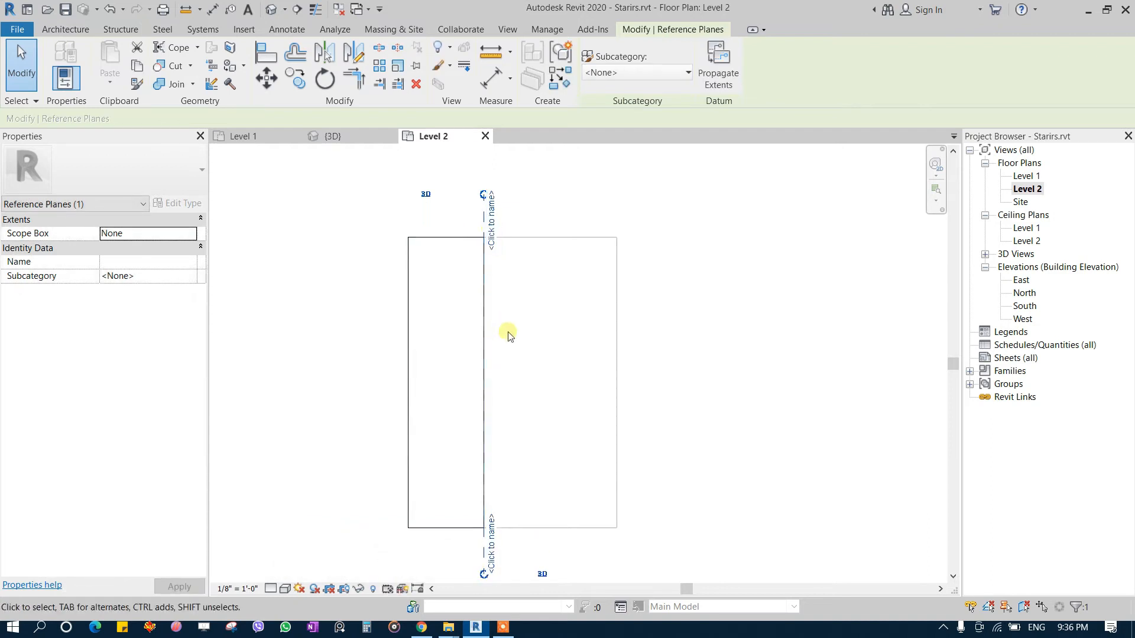
# - Name the extended reference plane "guides"
pyautogui.click(493, 228)
pyautogui.write('guides')
pyautogui.press('Return')
pyautogui.click(531, 210)
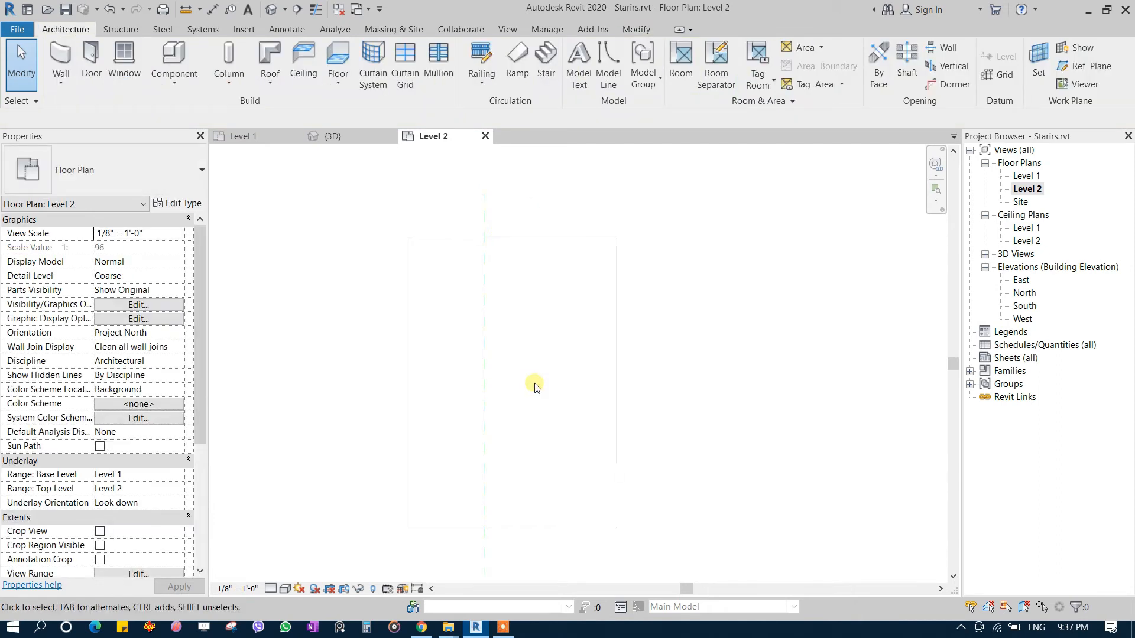
# - Start a new stair in the Level 1 floor plan and choose the Precast Stair type
pyautogui.moveTo(604, 377); pyautogui.dragTo(658, 352, button='middle')
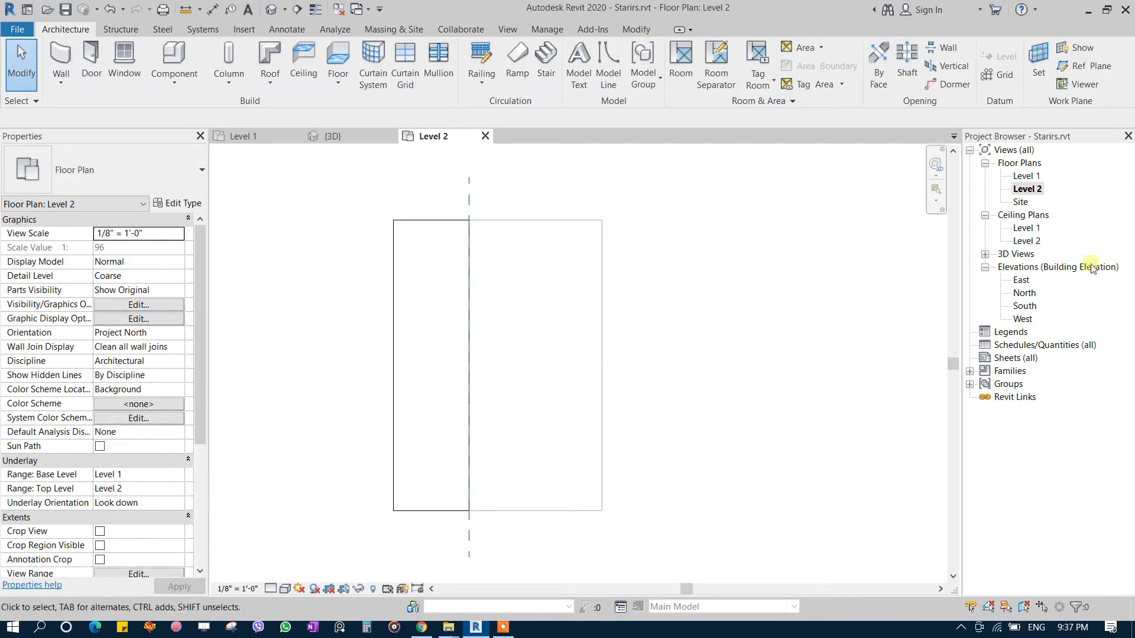
pyautogui.doubleClick(1029, 176)
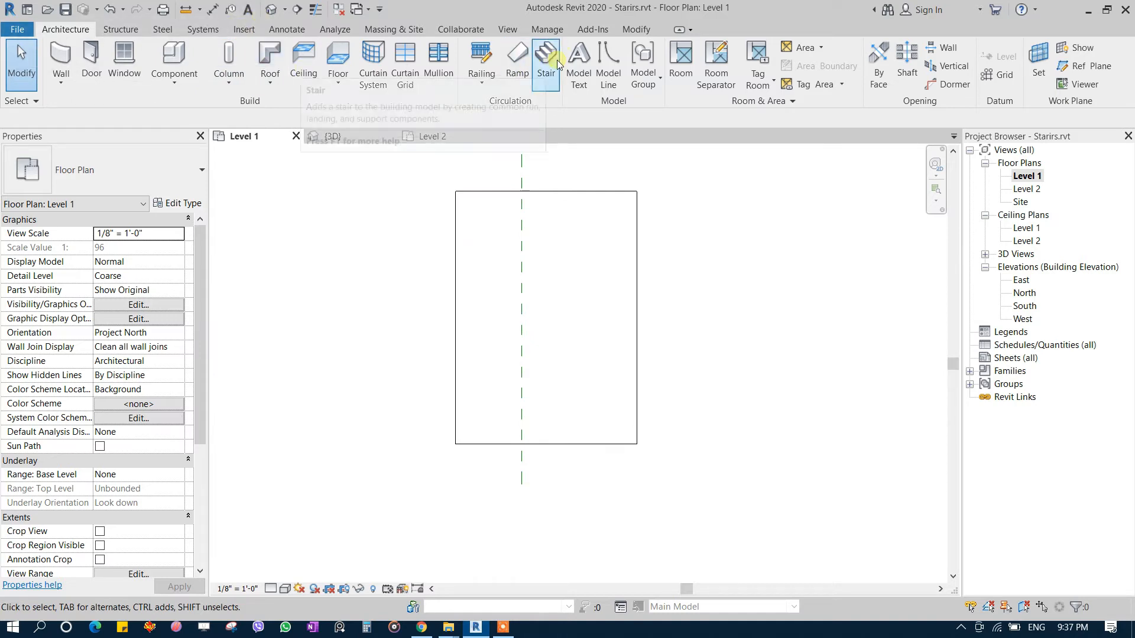
pyautogui.click(545, 60)
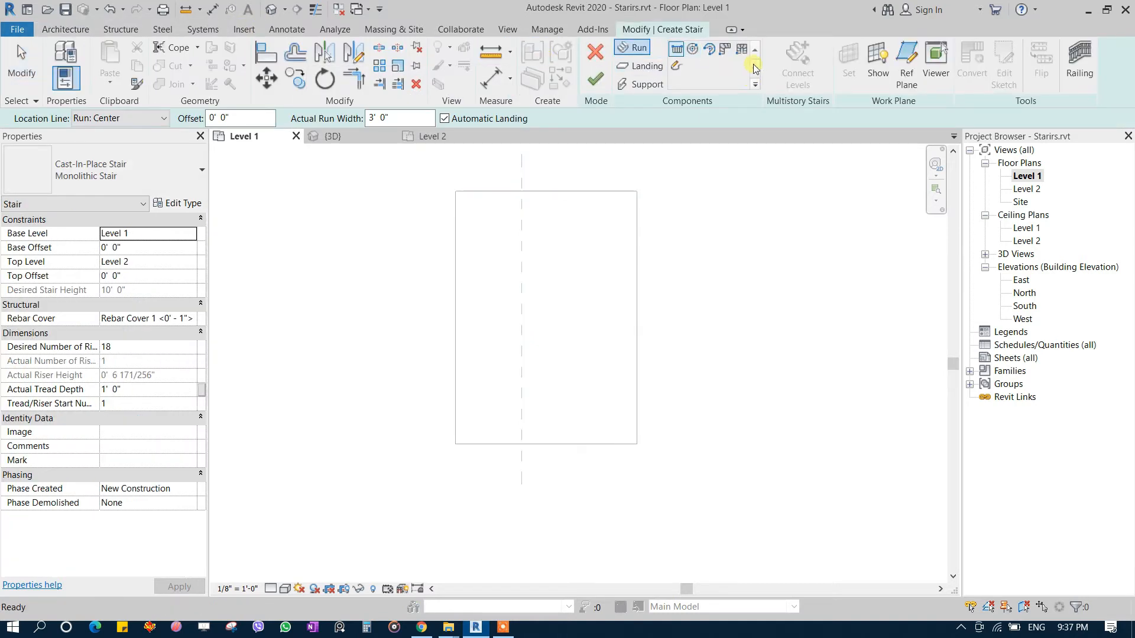
pyautogui.click(711, 48)
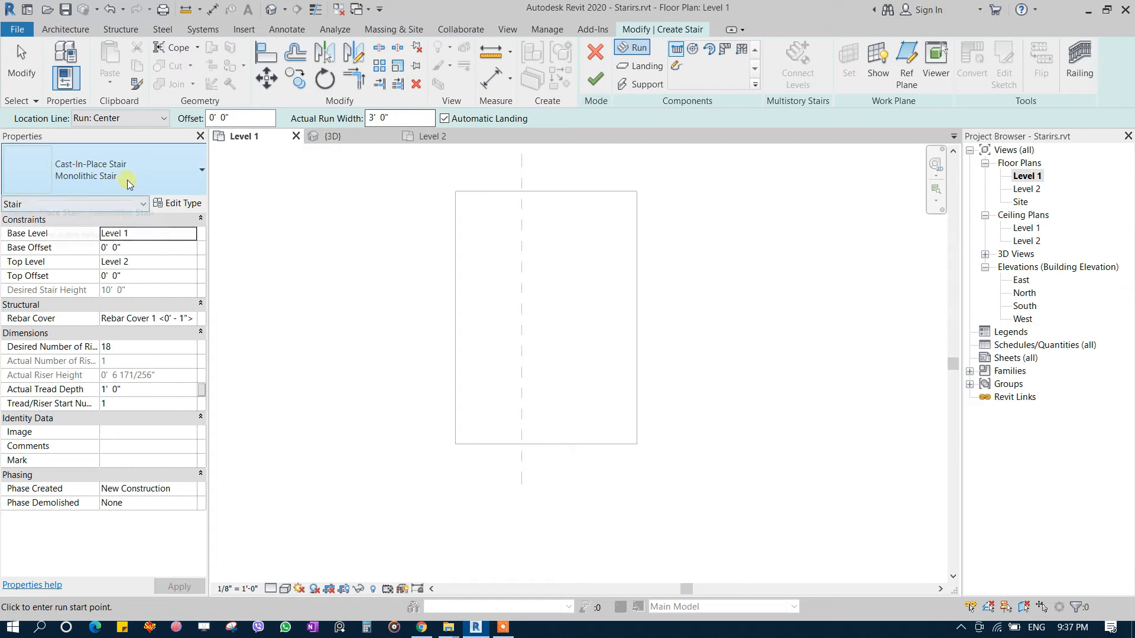
pyautogui.click(141, 177)
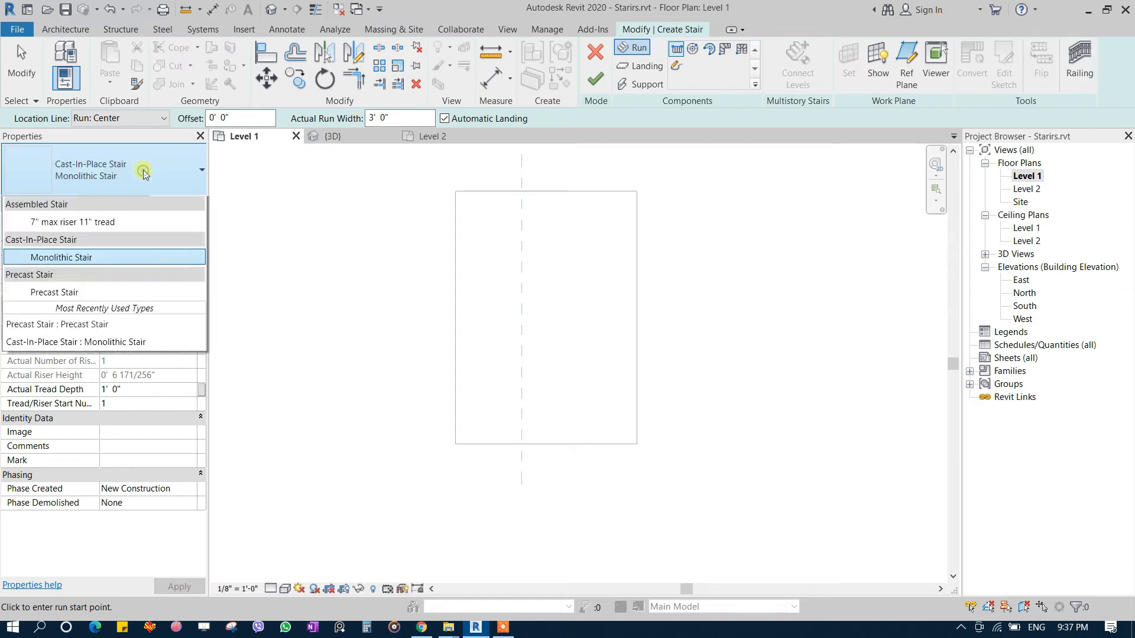
pyautogui.click(59, 311)
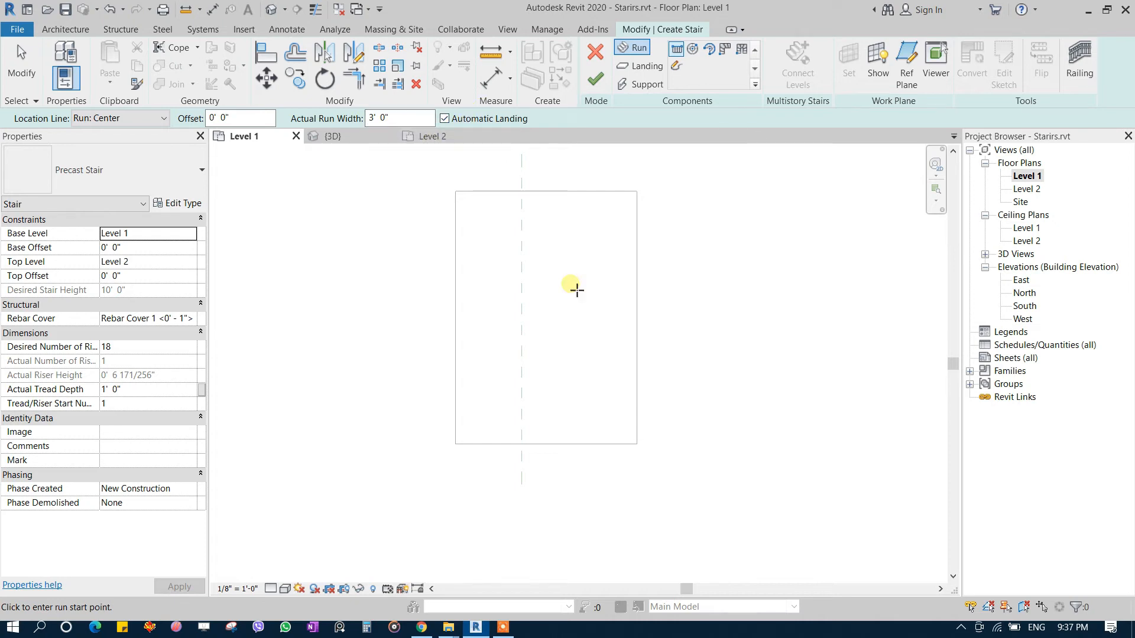
# - Sketch a horizontal run boundary line about 14'-6" long, from the guide plane across the slab's lower part and past its right edge
pyautogui.click(676, 66)
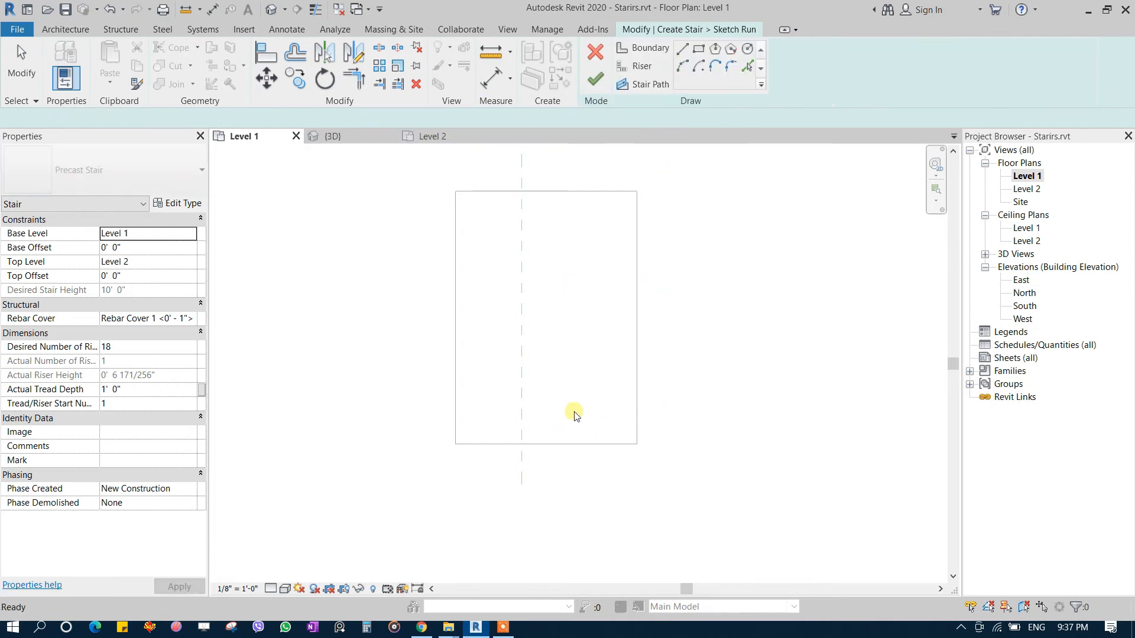
pyautogui.scroll(2, 585, 348)
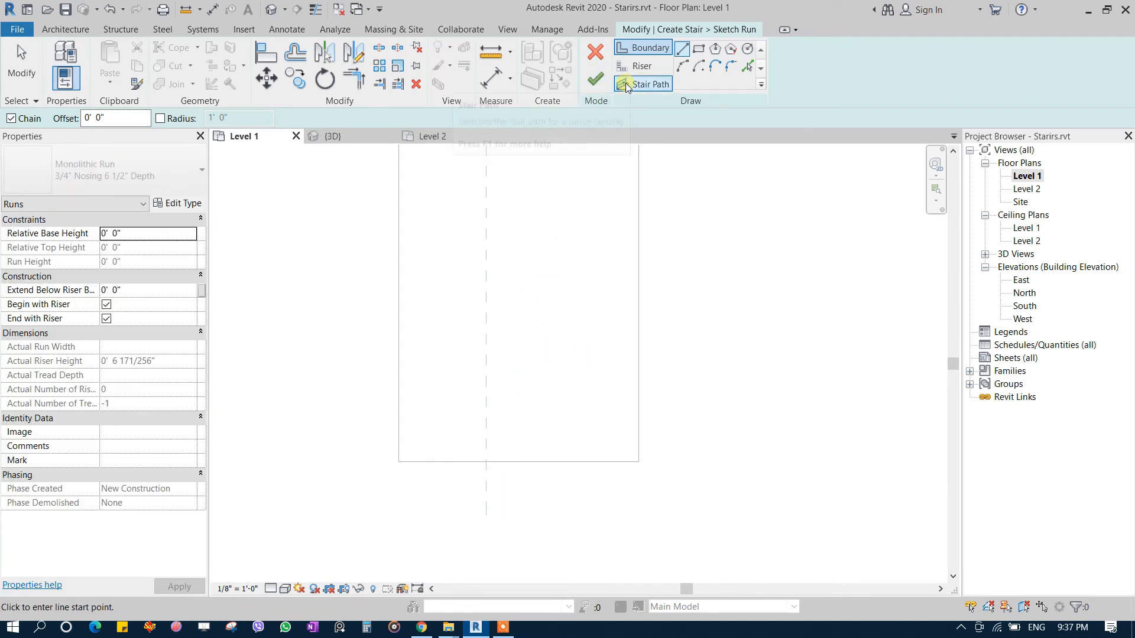
pyautogui.click(636, 52)
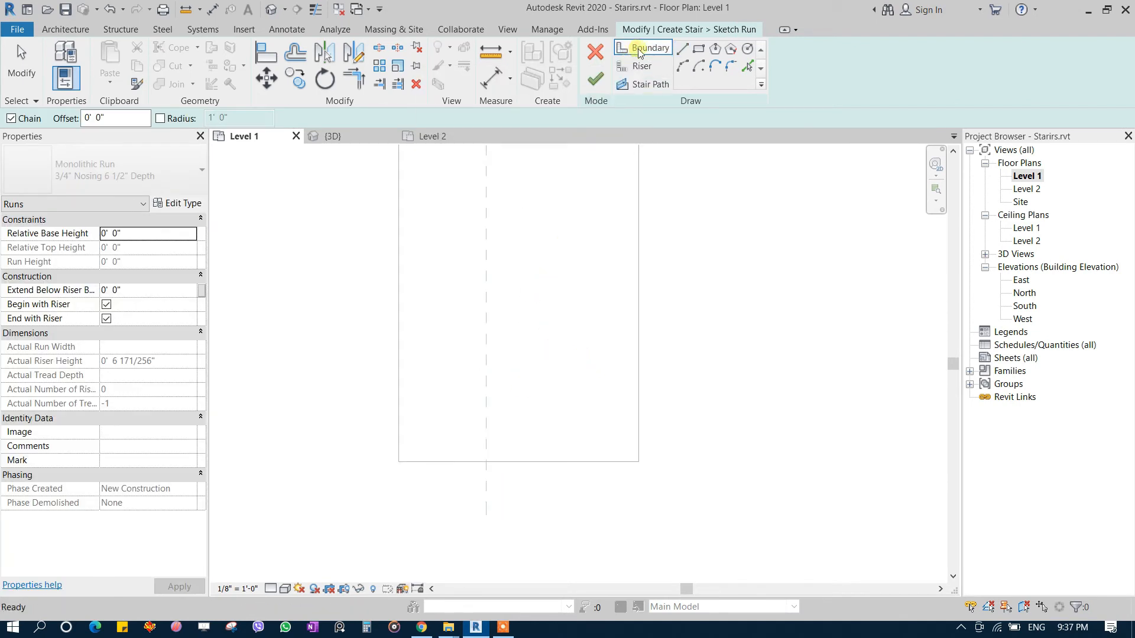
pyautogui.click(640, 49)
pyautogui.click(487, 443)
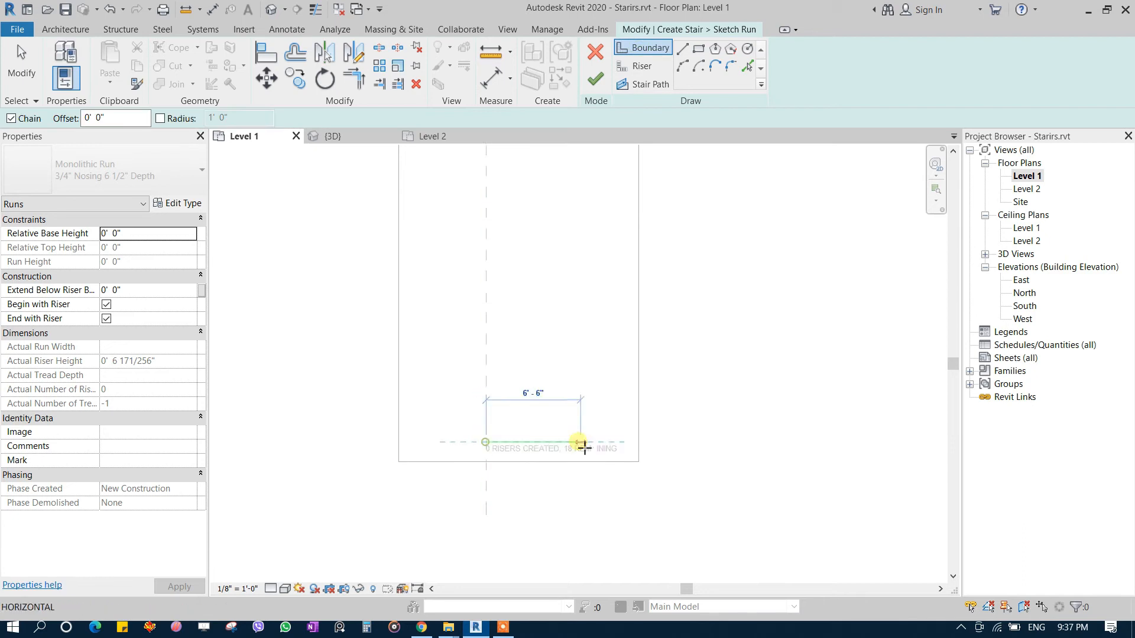
pyautogui.scroll(1, 597, 443)
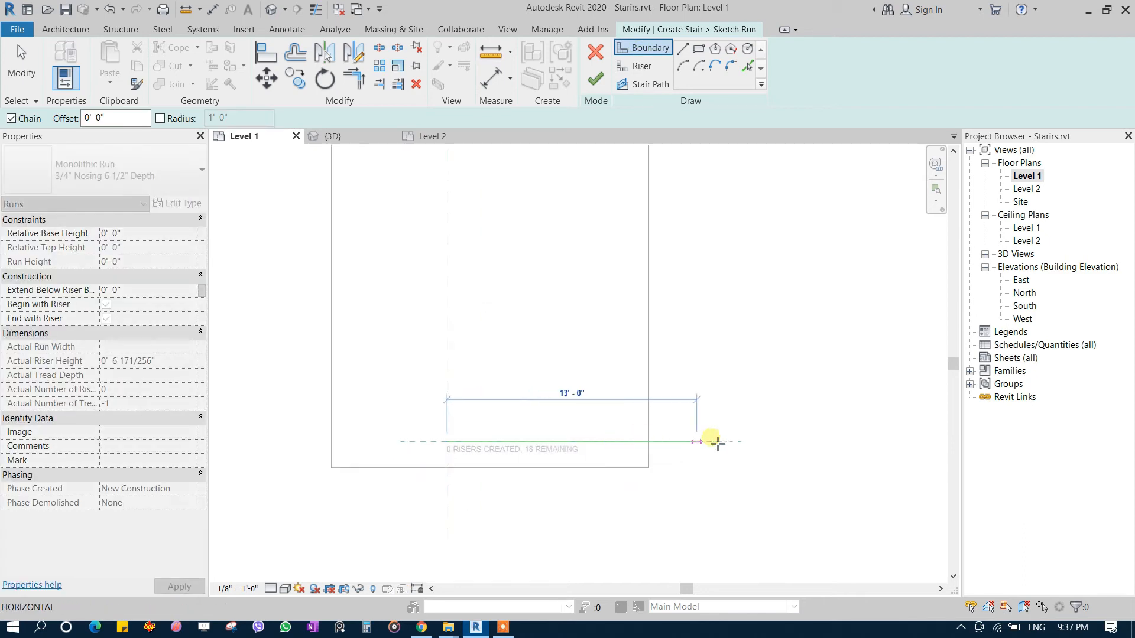
pyautogui.click(728, 441)
pyautogui.press('Escape')
pyautogui.press('Escape')
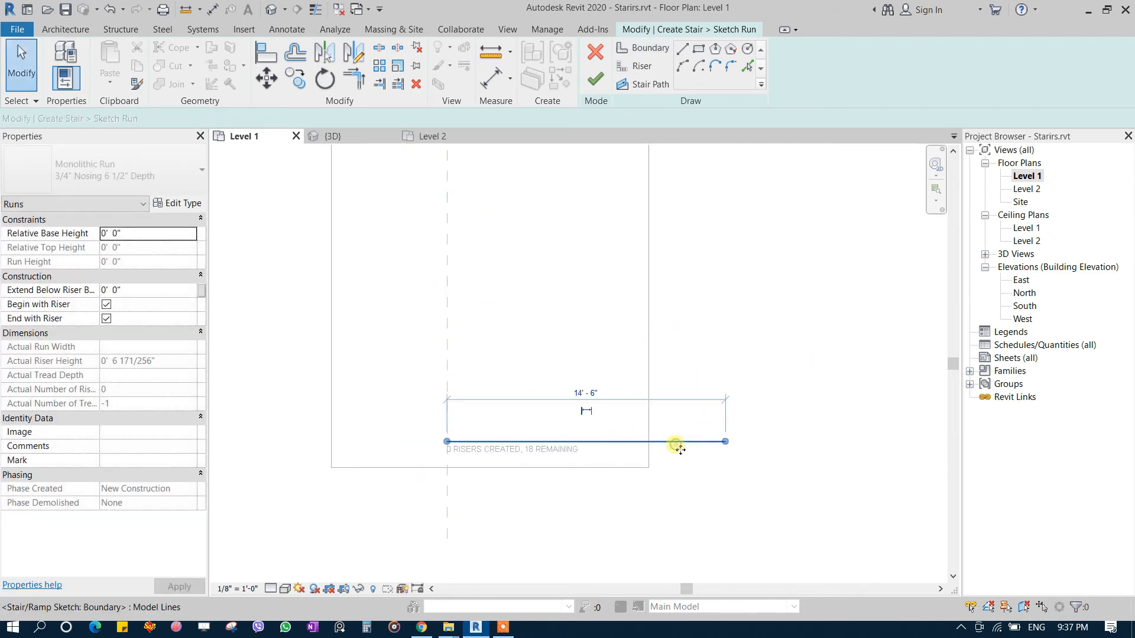
# - Add a second run boundary line above the first as a parallel copy offset 3'-6"
pyautogui.click(747, 67)
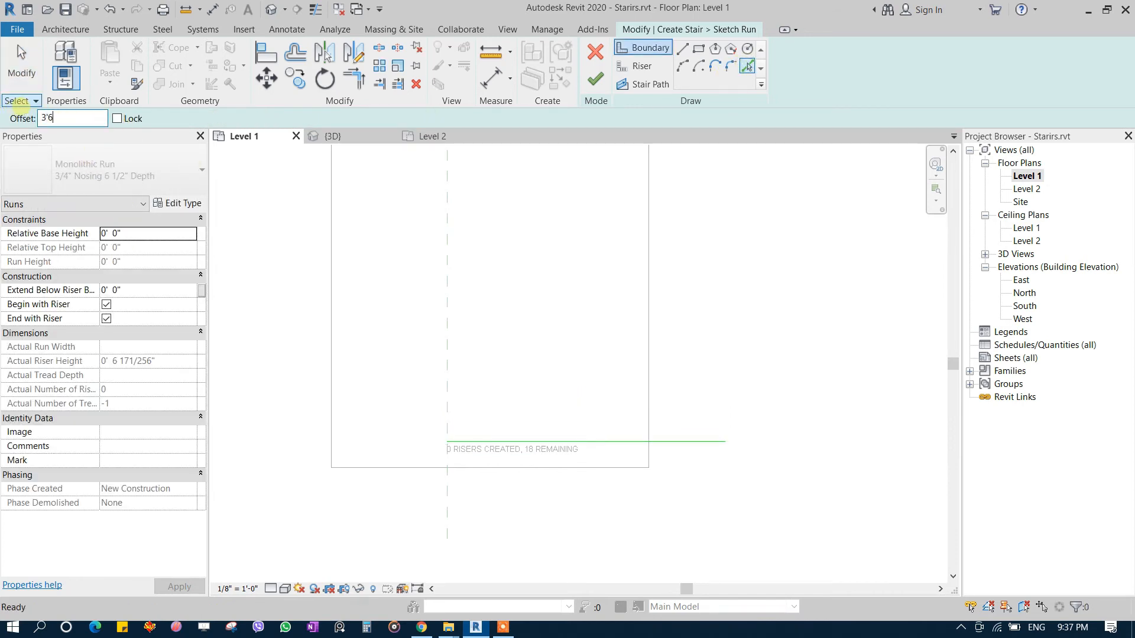
pyautogui.click(693, 441)
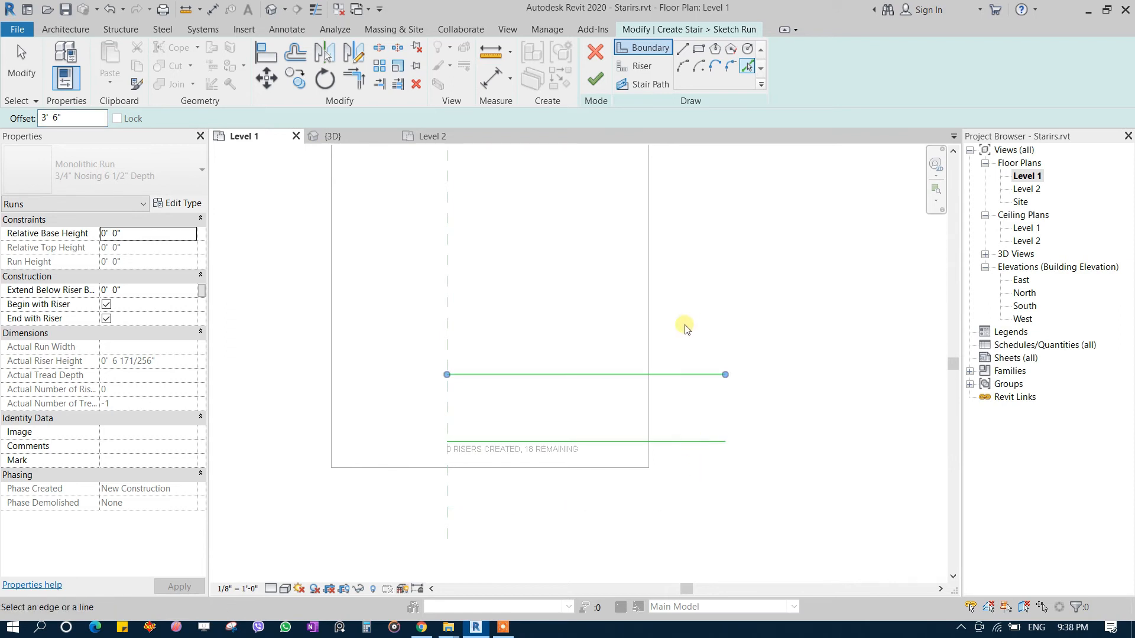
pyautogui.click(746, 67)
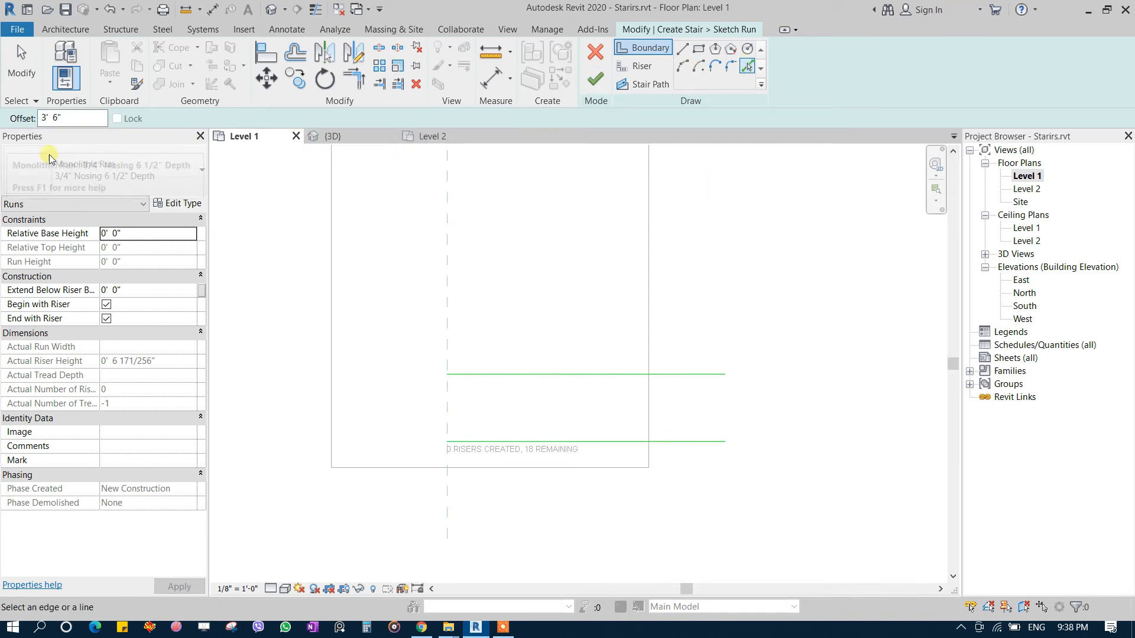
pyautogui.click(682, 48)
pyautogui.click(635, 454)
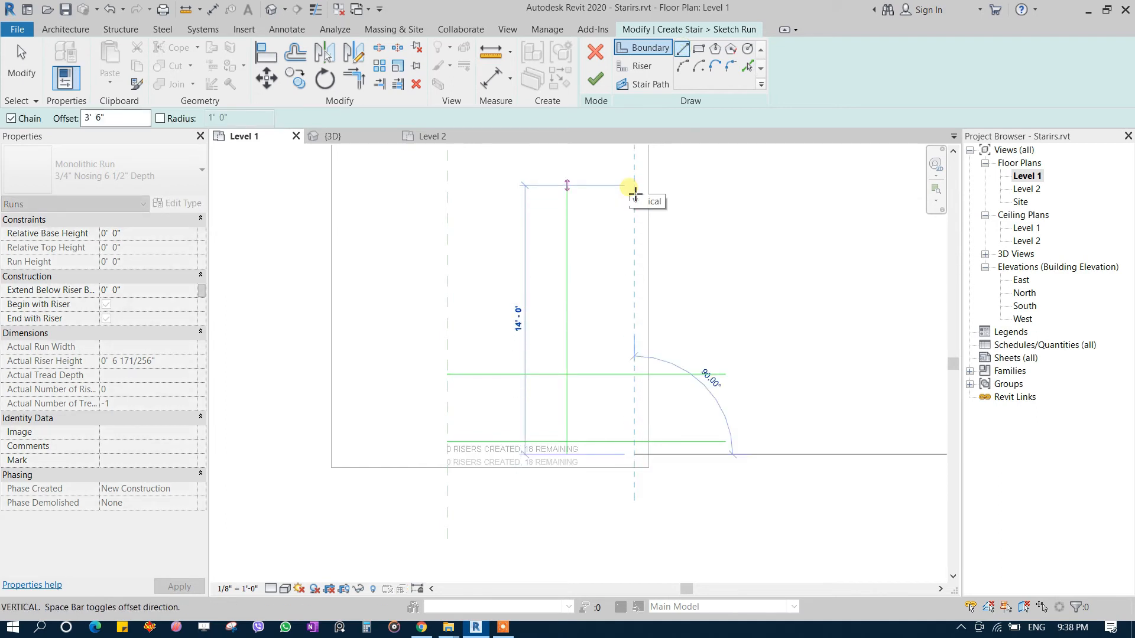
# - Sketch a vertical boundary line with zero offset, about 13'-6" long, crossing both horizontal lines just inside the slab's right edge
pyautogui.click(113, 118)
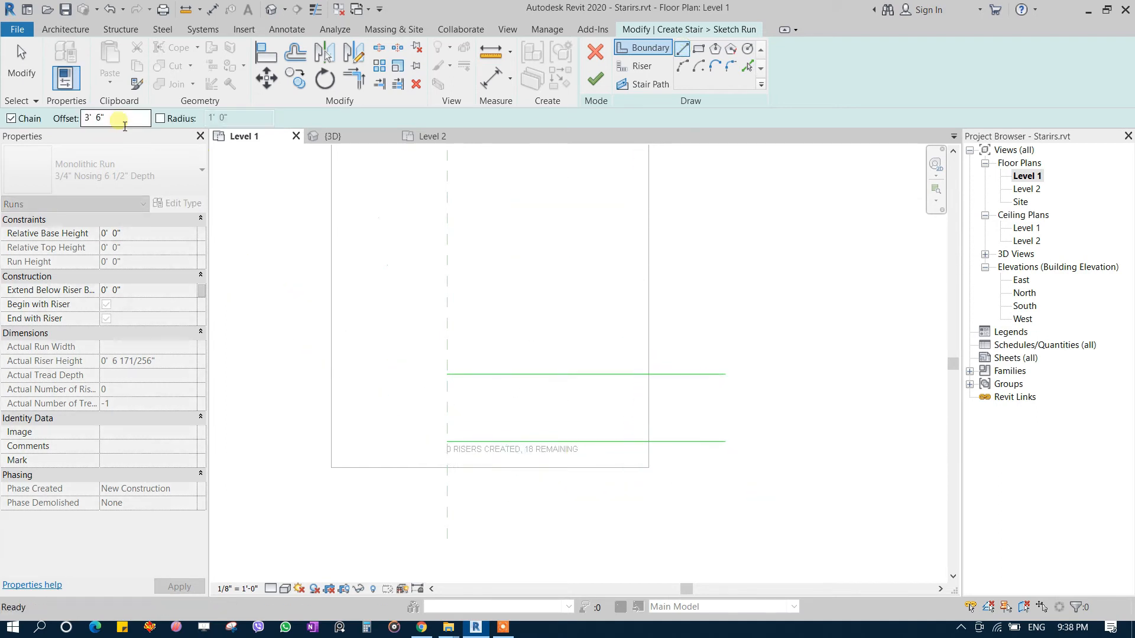
pyautogui.click(11, 118)
pyautogui.click(666, 52)
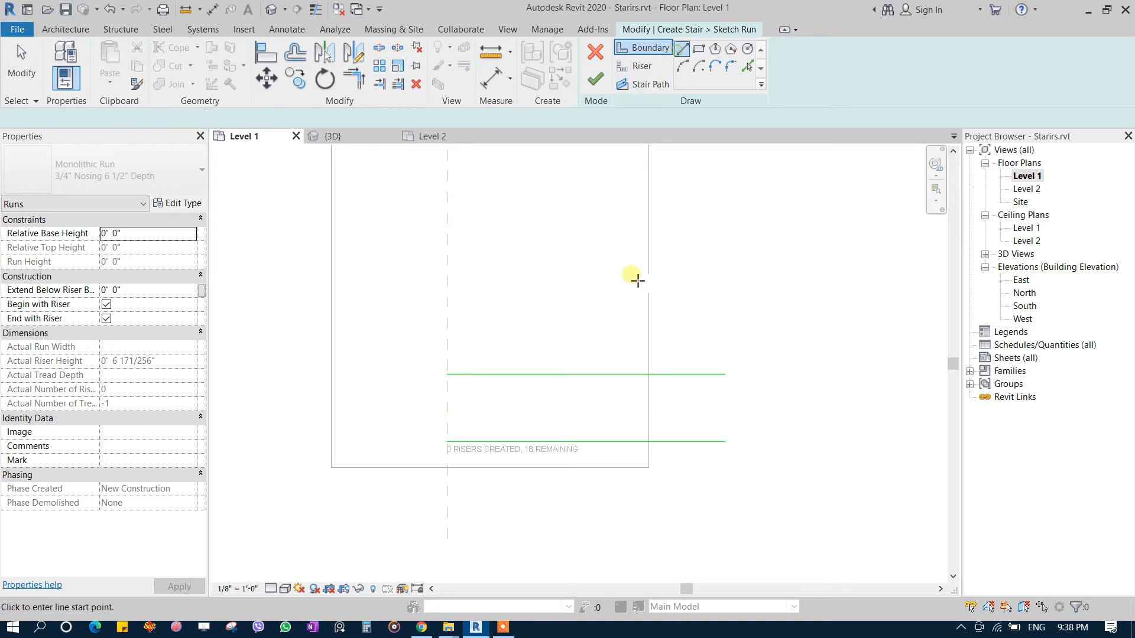
pyautogui.click(635, 454)
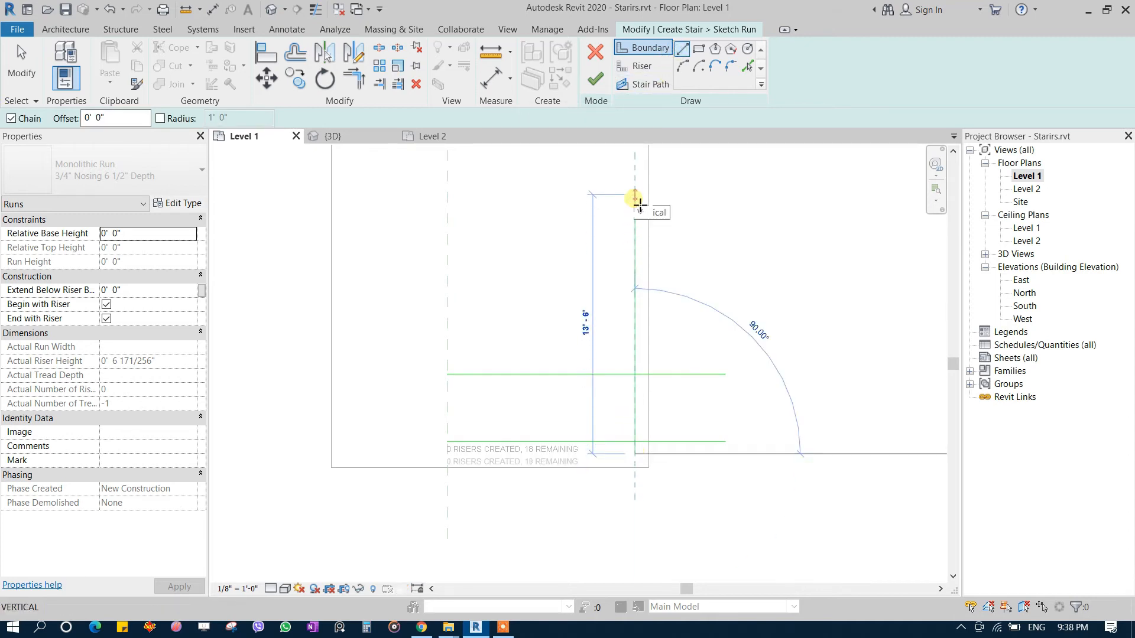
pyautogui.click(635, 195)
pyautogui.press('Escape')
pyautogui.click(635, 248)
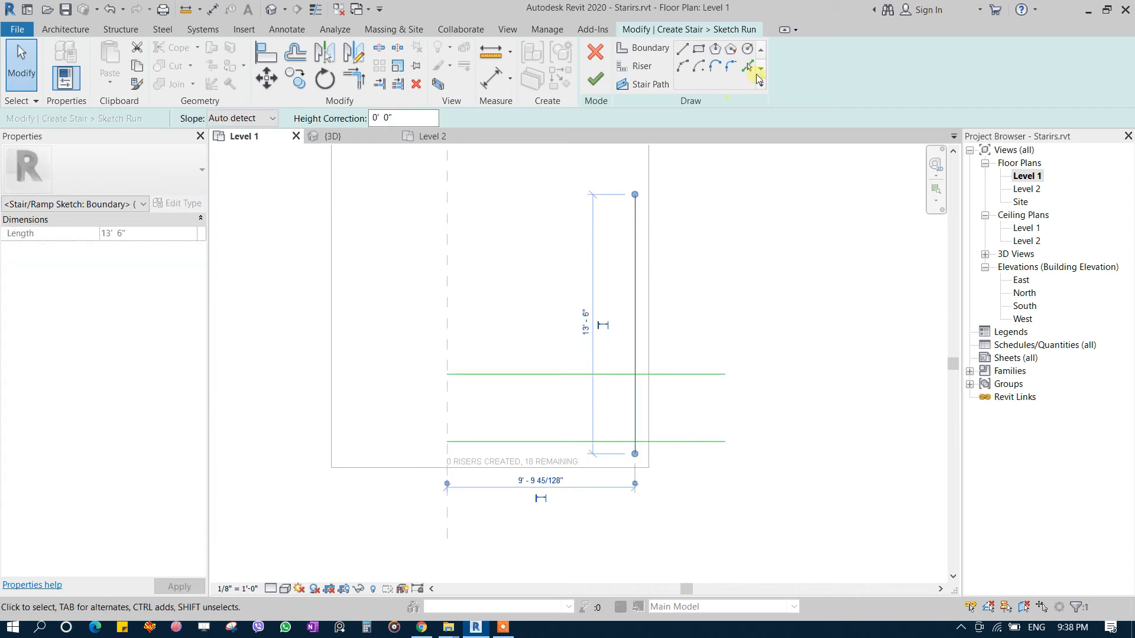
# - Add a parallel copy of the vertical boundary line, offset 3'-6" toward the guide plane
pyautogui.click(747, 65)
pyautogui.write("3'6")
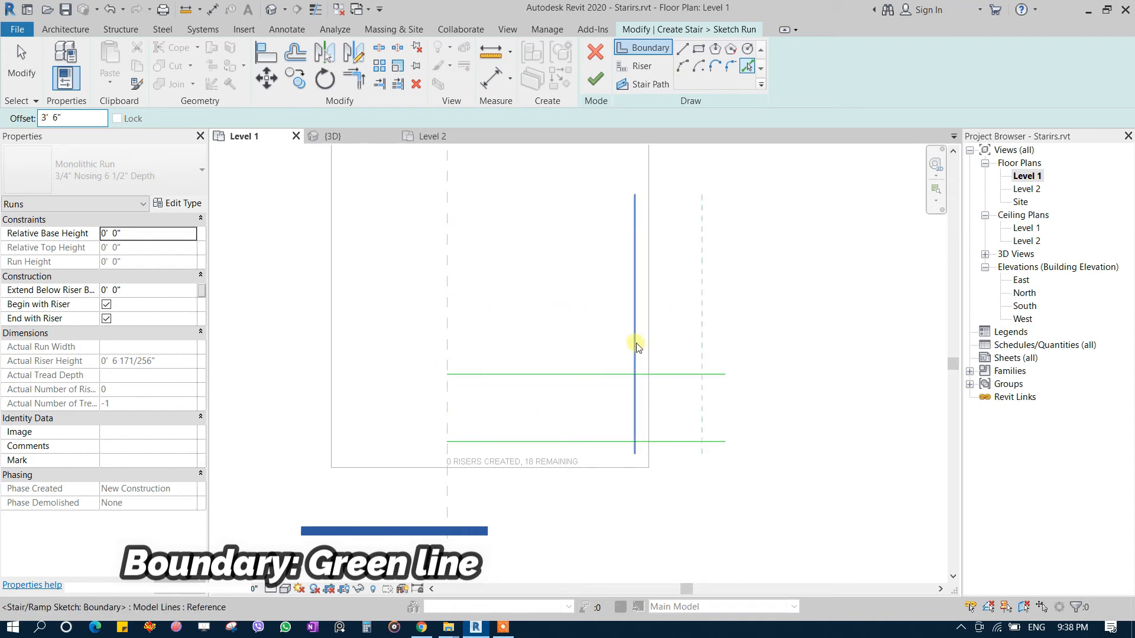
pyautogui.click(604, 331)
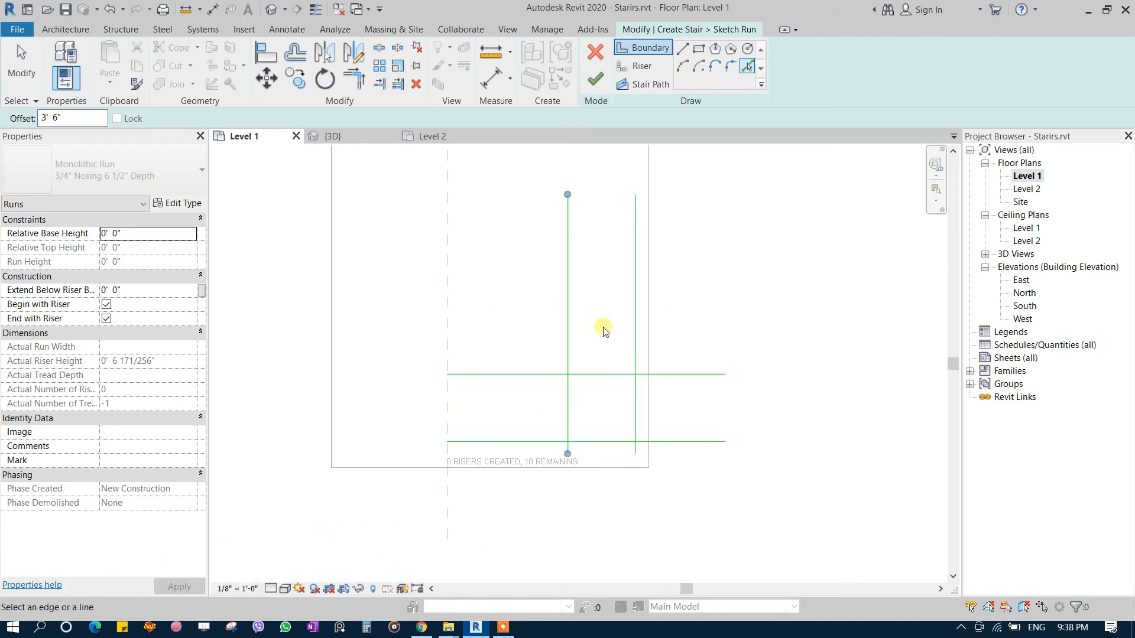
# - Trim the boundary lines into an inner and an outer corner so they form an L-shaped run
pyautogui.click(354, 78)
pyautogui.click(537, 373)
pyautogui.click(568, 383)
pyautogui.click(634, 364)
pyautogui.click(610, 441)
pyautogui.press('Escape')
pyautogui.press('Escape')
pyautogui.scroll(1, 598, 318)
pyautogui.moveTo(530, 353); pyautogui.dragTo(628, 351, button='middle')
pyautogui.moveTo(650, 299); pyautogui.dragTo(610, 296, button='middle')
pyautogui.scroll(3, 511, 463)
pyautogui.scroll(-2, 448, 464)
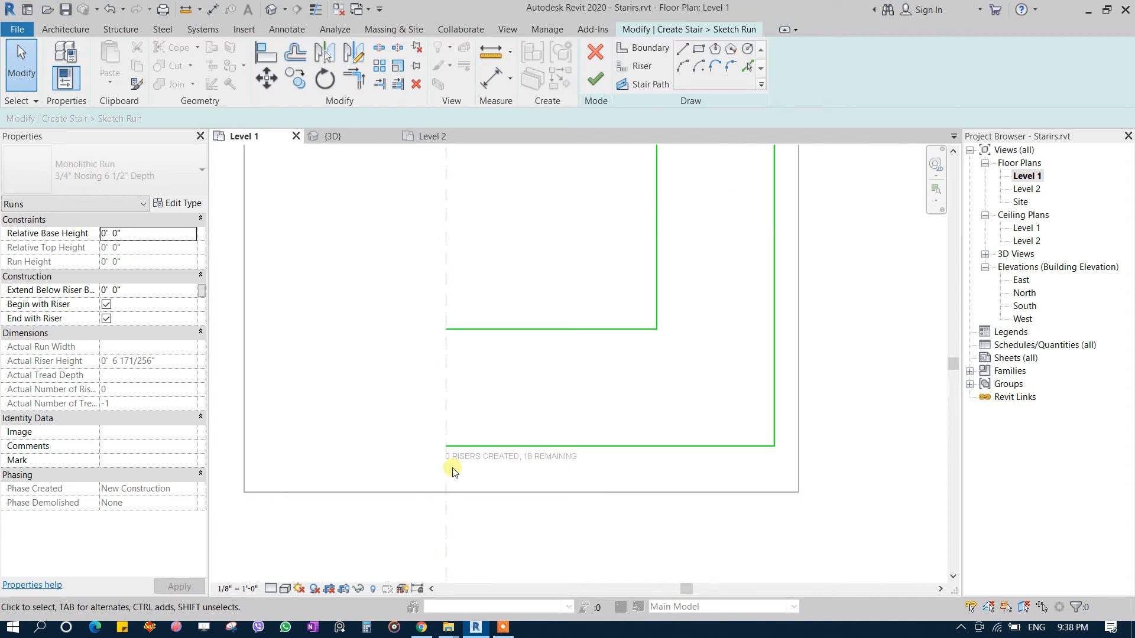
pyautogui.moveTo(575, 371); pyautogui.dragTo(540, 456, button='middle')
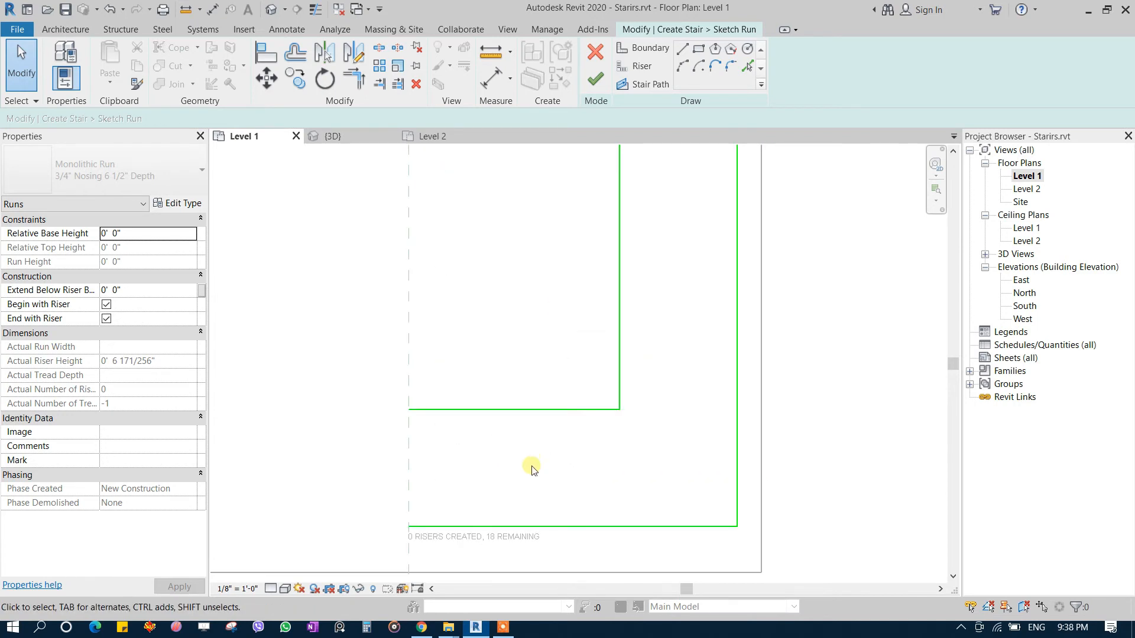
pyautogui.click(413, 407)
pyautogui.press('Escape')
pyautogui.press('Escape')
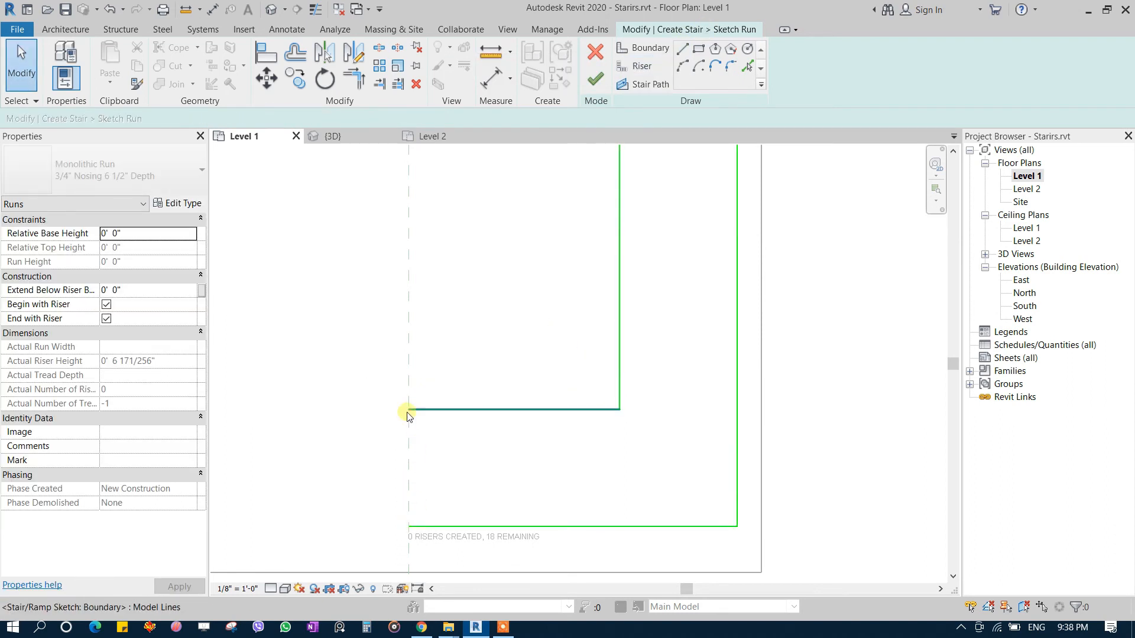
pyautogui.click(682, 50)
pyautogui.click(409, 409)
# - Draw the first riser line on the guide plane, joining the open ends of the two horizontal boundary lines
pyautogui.click(635, 66)
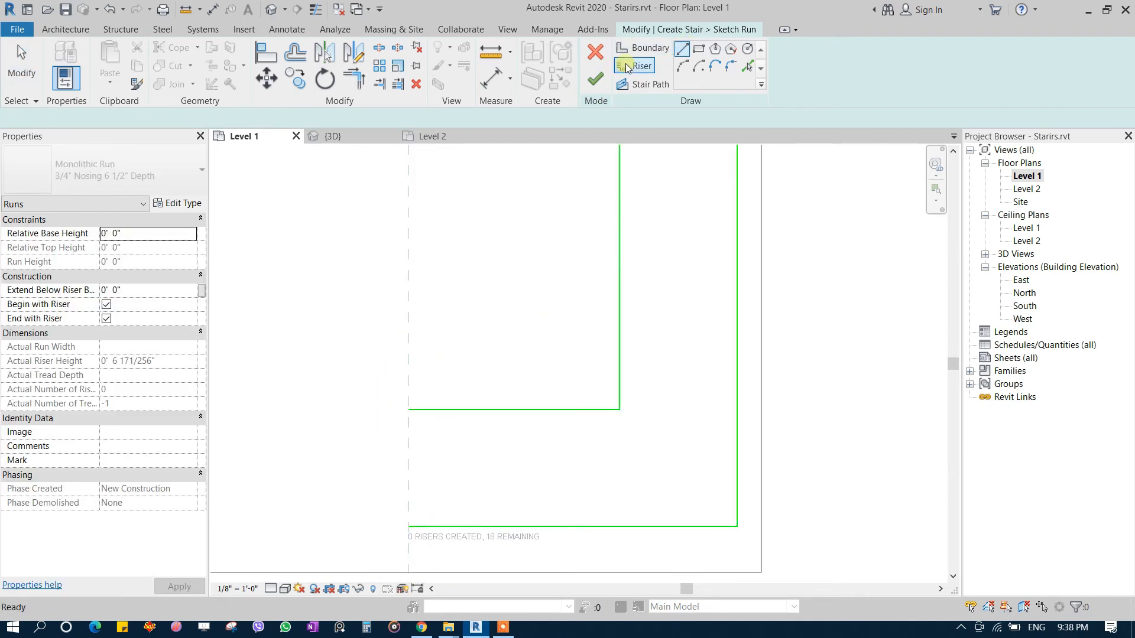
pyautogui.click(409, 409)
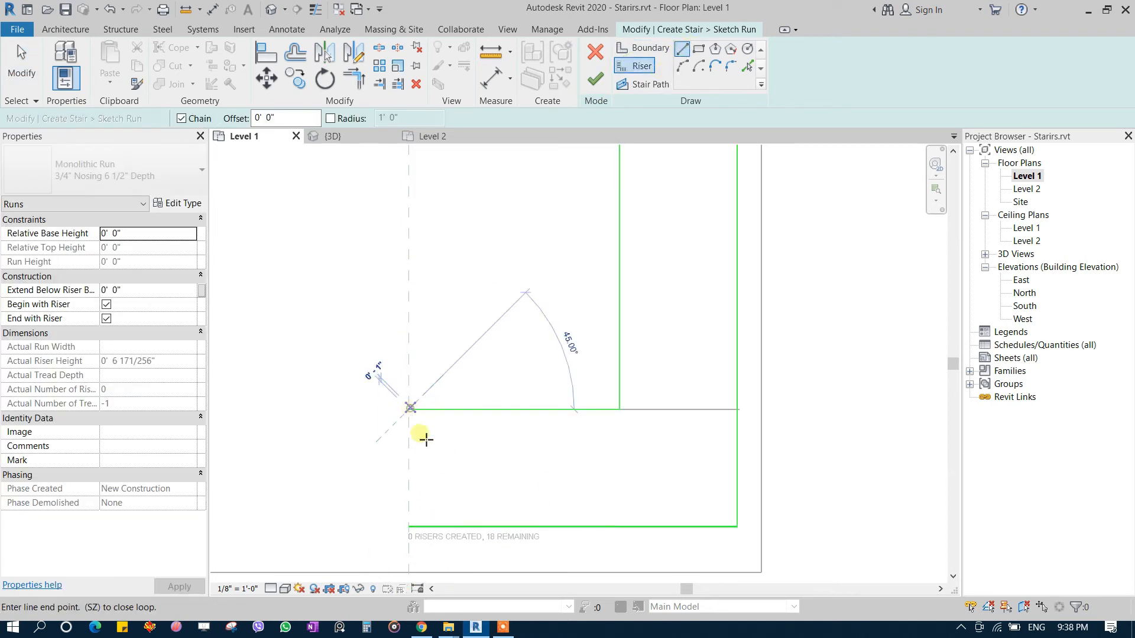
pyautogui.click(408, 526)
pyautogui.moveTo(463, 457); pyautogui.dragTo(453, 436, button='middle')
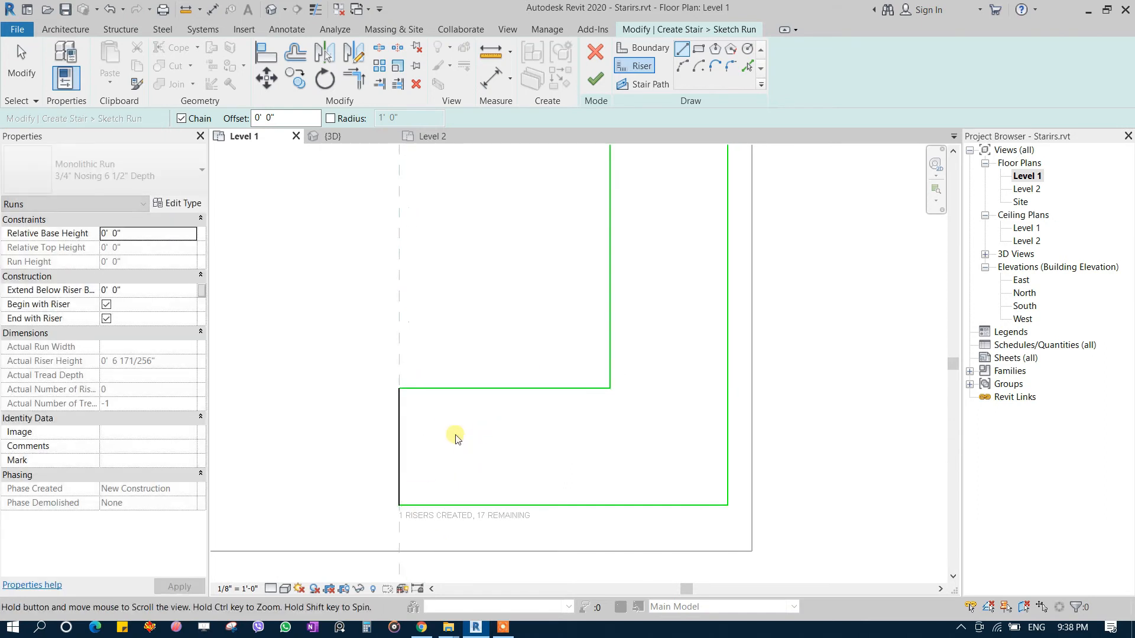
# - Add a second riser offset 1'-0" from the first inside the run, and delete the stray copy outside the boundary
pyautogui.click(750, 66)
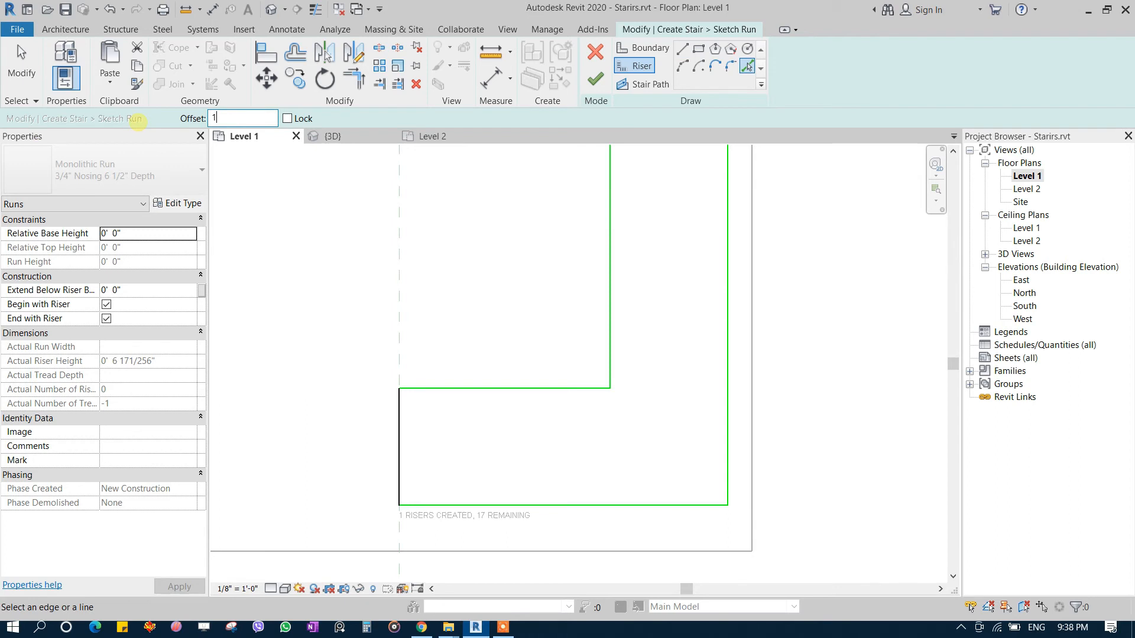
pyautogui.click(403, 451)
pyautogui.click(397, 451)
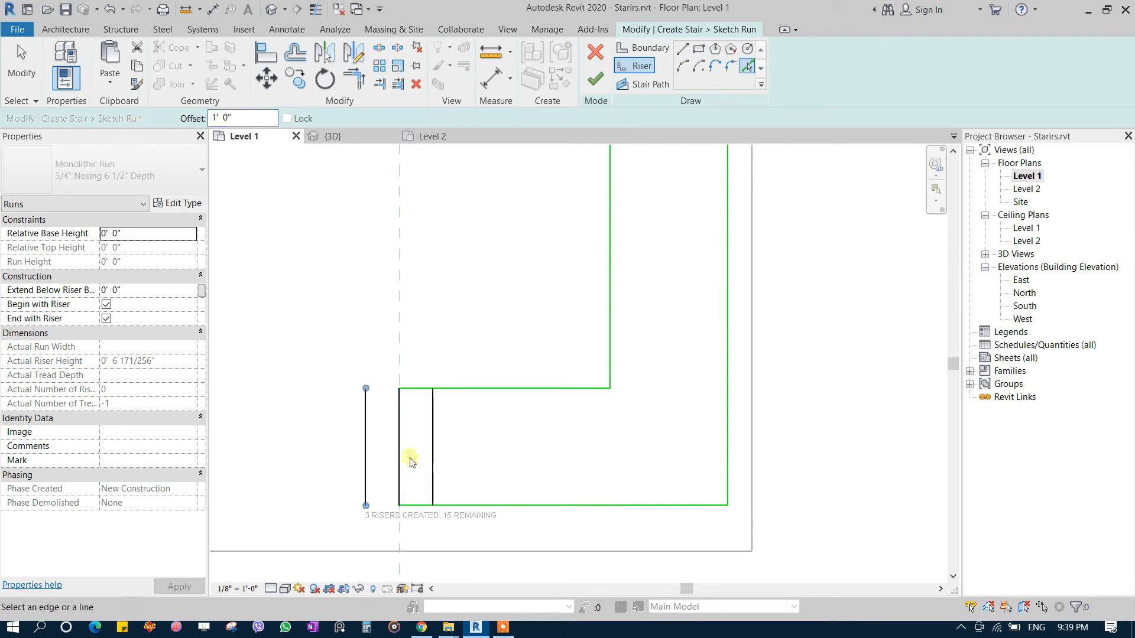
pyautogui.press('Escape')
pyautogui.click(364, 446)
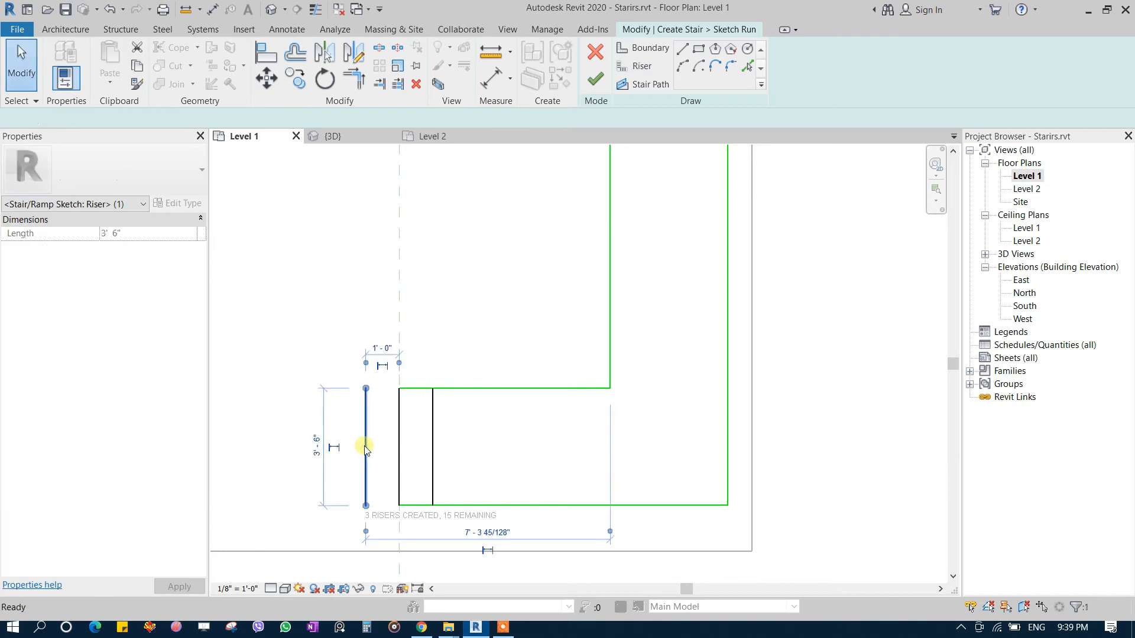
pyautogui.press('Delete')
# - Add five more risers at 1'-0" offsets along the horizontal run, ending just before the inner corner
pyautogui.click(746, 65)
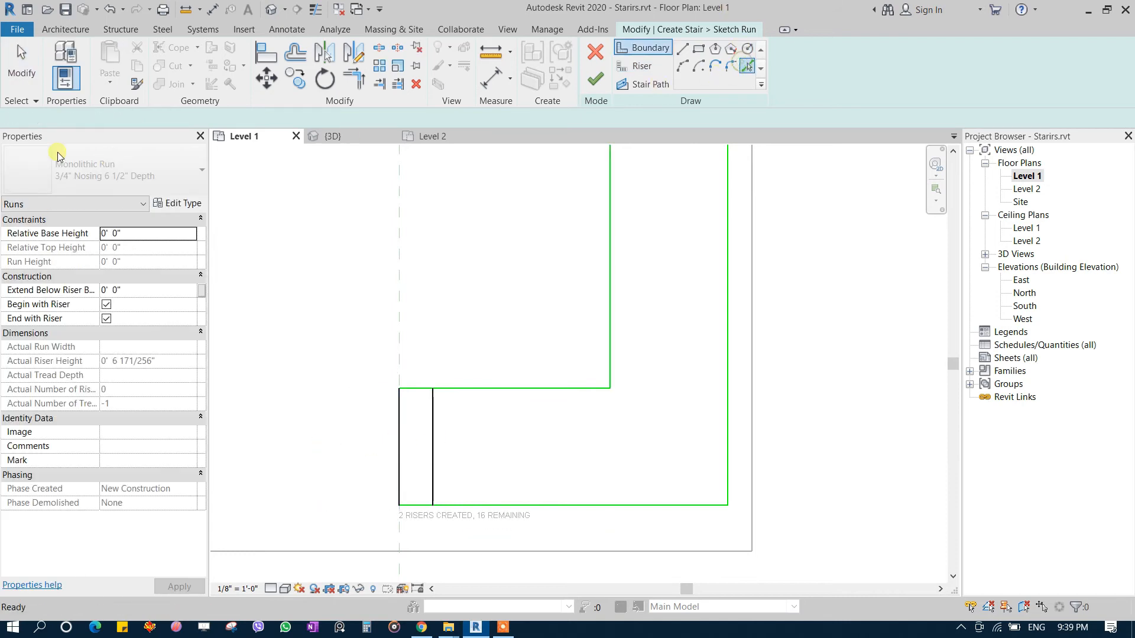
pyautogui.write('1')
pyautogui.scroll(3, 532, 497)
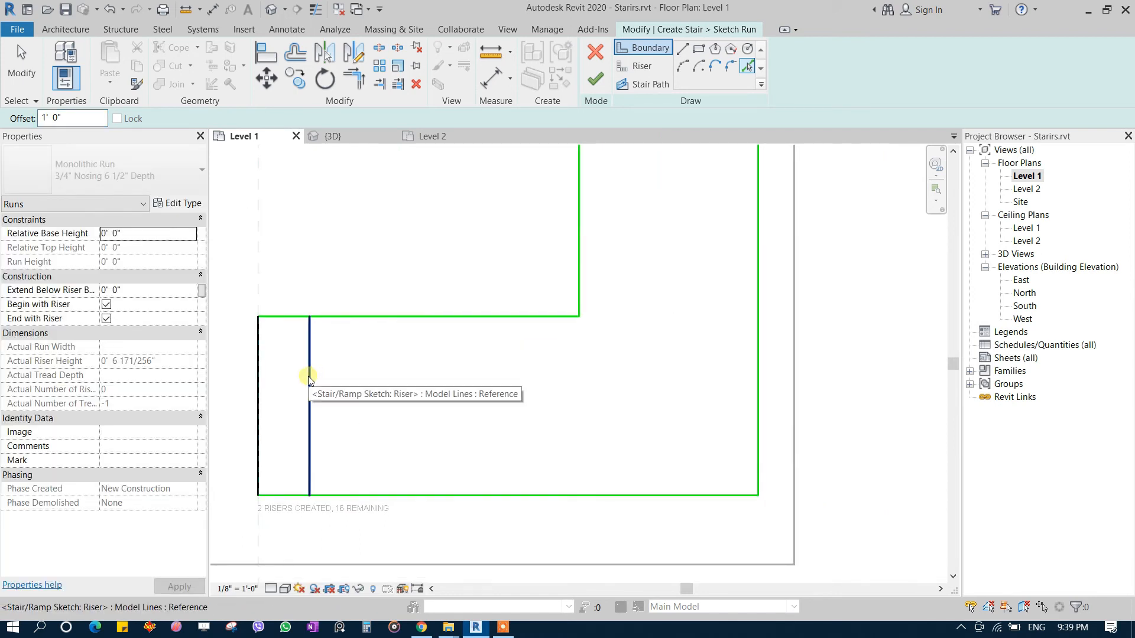
pyautogui.click(309, 384)
pyautogui.click(361, 402)
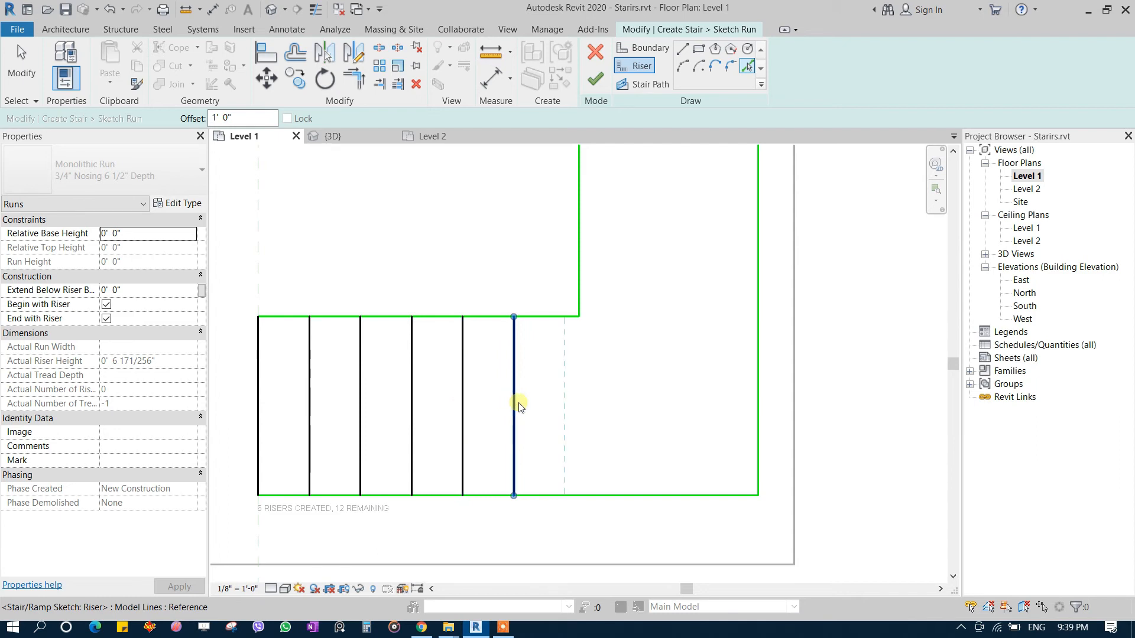
pyautogui.click(516, 405)
# - Draw a horizontal riser line across the vertical run, from the inner corner to the outer boundary line
pyautogui.moveTo(608, 308); pyautogui.dragTo(562, 370, button='middle')
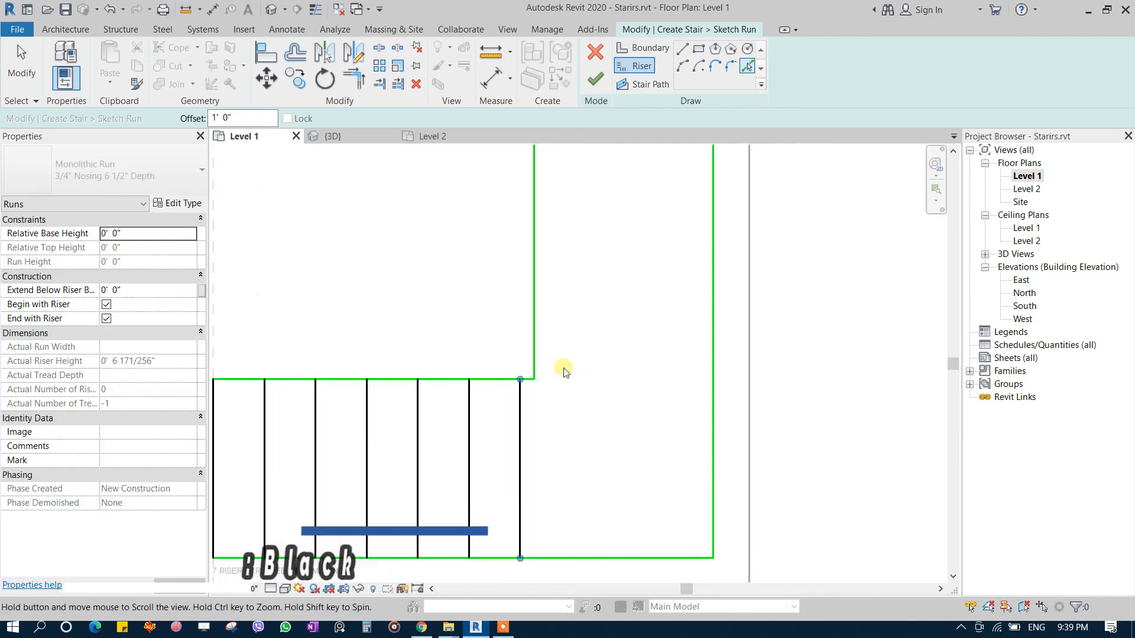
pyautogui.click(682, 49)
pyautogui.click(535, 379)
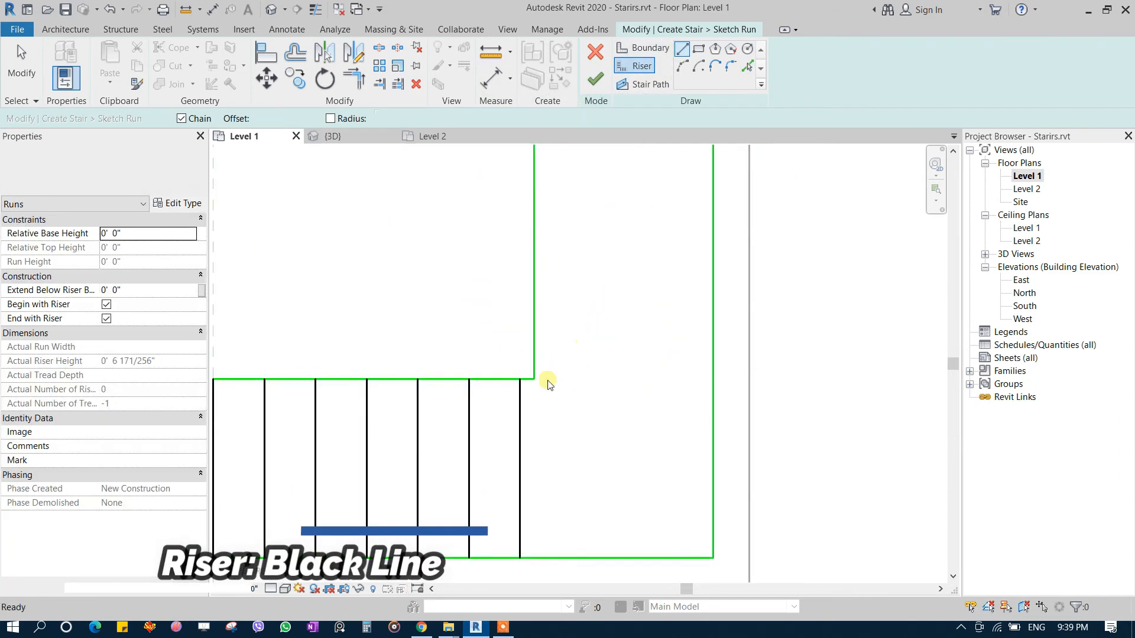
pyautogui.press('Escape')
pyautogui.click(640, 68)
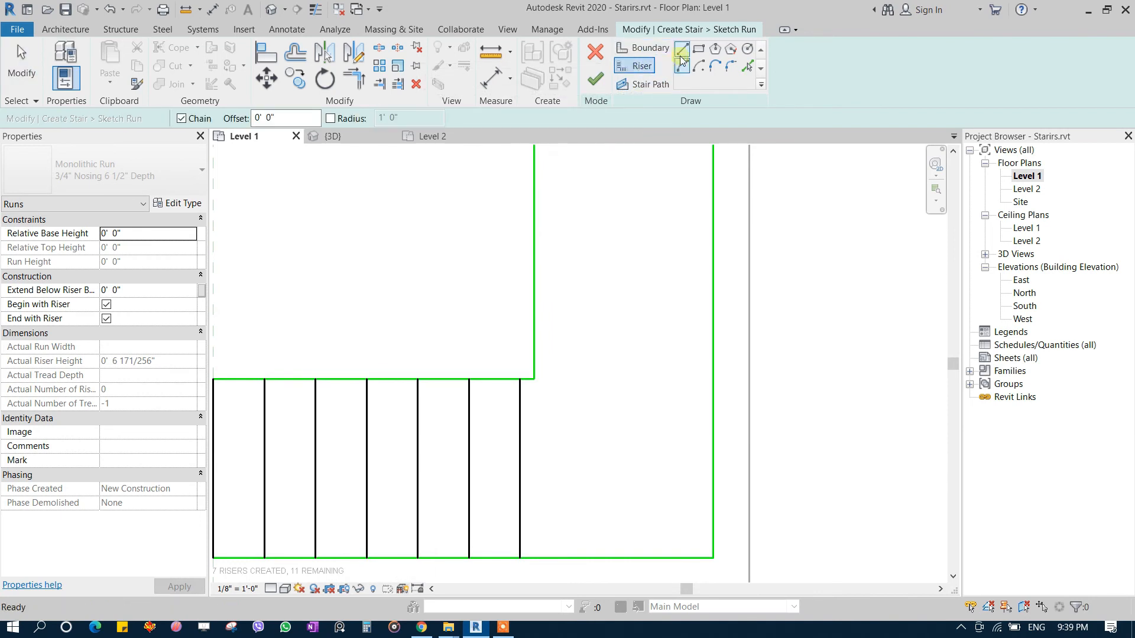
pyautogui.click(535, 379)
pyautogui.click(713, 379)
pyautogui.moveTo(564, 349); pyautogui.dragTo(519, 430, button='middle')
pyautogui.press('Escape')
pyautogui.click(519, 426)
pyautogui.moveTo(540, 373); pyautogui.dragTo(563, 290, button='middle')
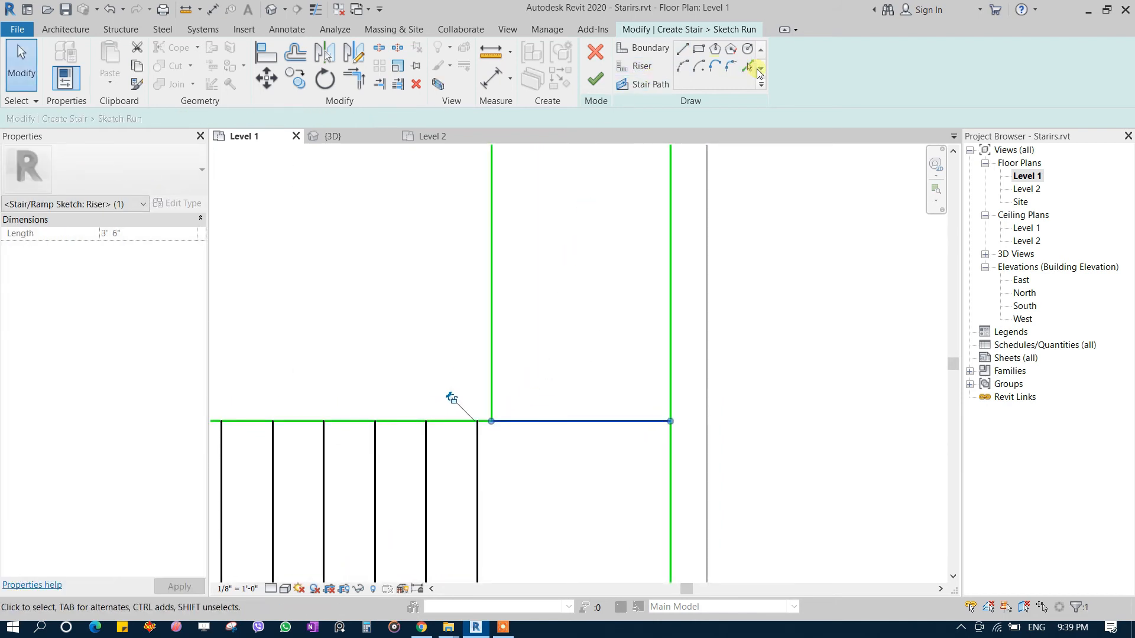
pyautogui.click(756, 69)
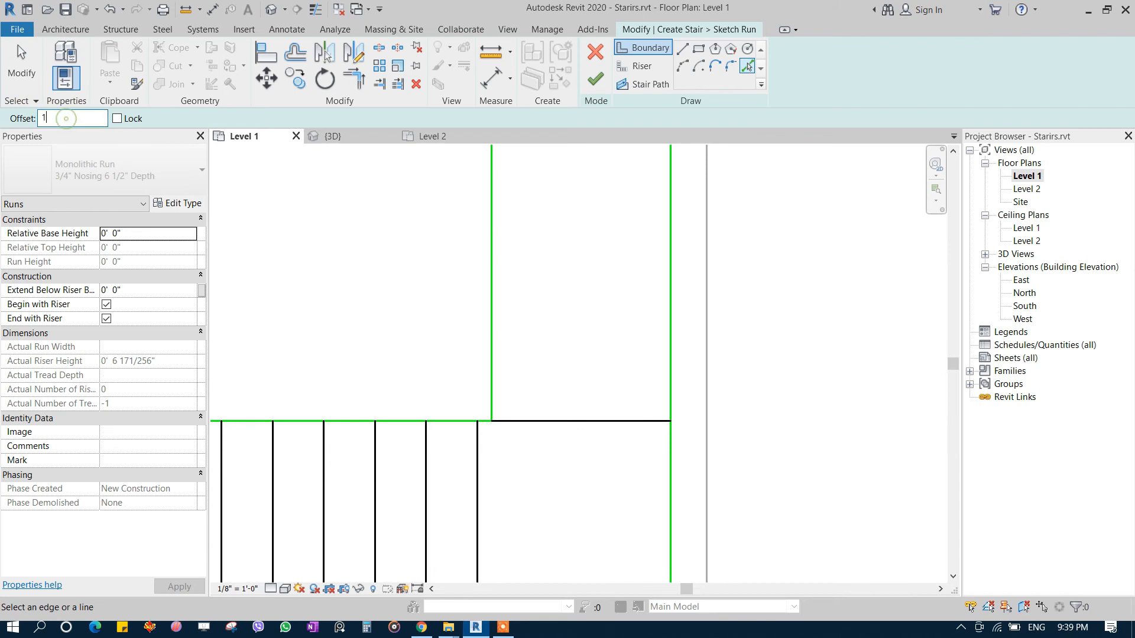
pyautogui.moveTo(521, 396); pyautogui.dragTo(524, 446, button='middle')
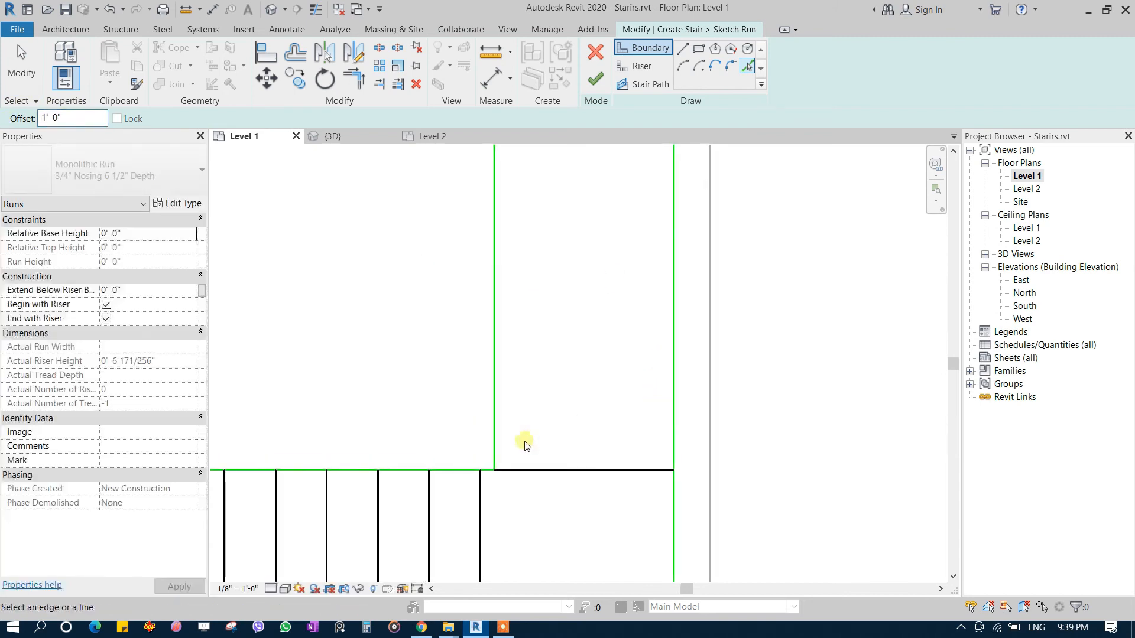
pyautogui.click(527, 470)
pyautogui.press('Escape')
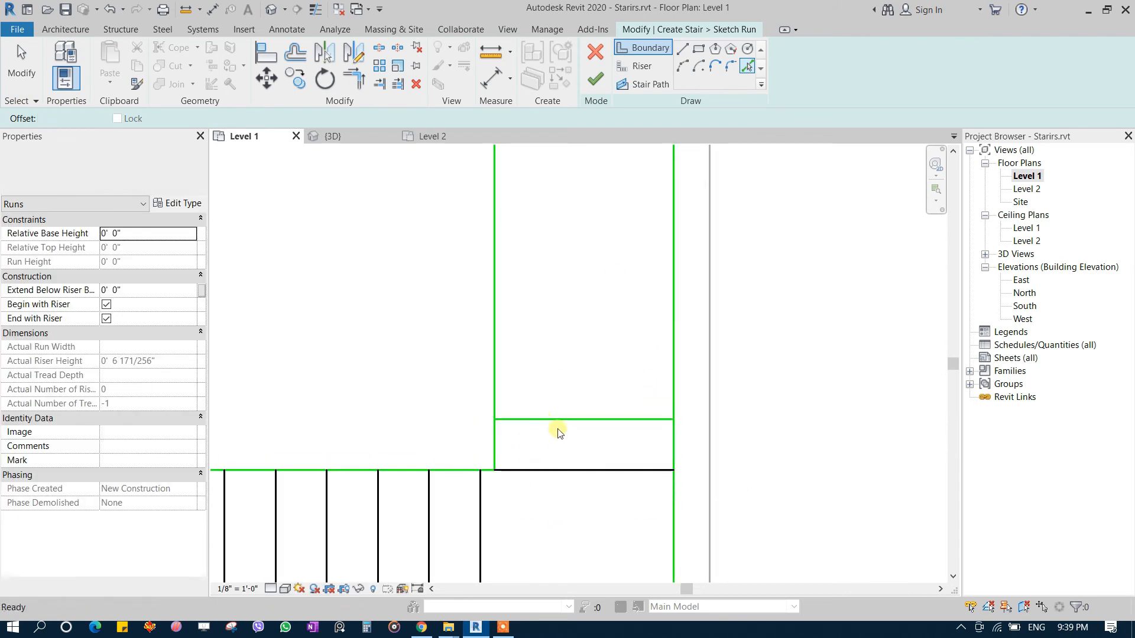
pyautogui.click(544, 419)
pyautogui.press('Escape')
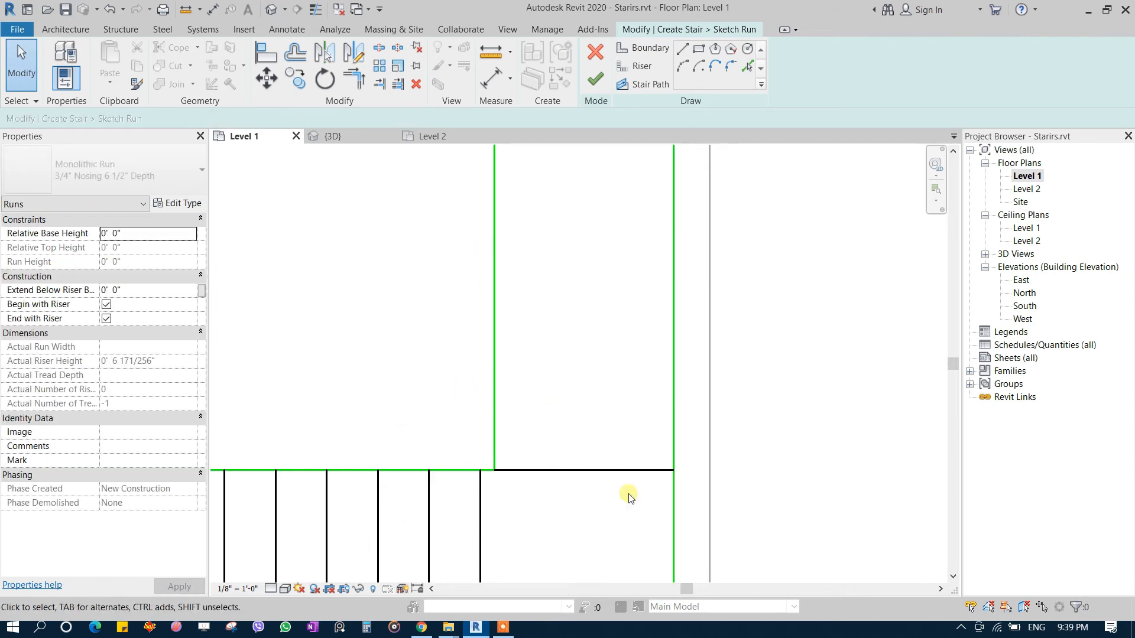
# - Add risers at 1'-0" offsets up the vertical run from the corner riser, with the last one just past the boundary ends
pyautogui.click(635, 71)
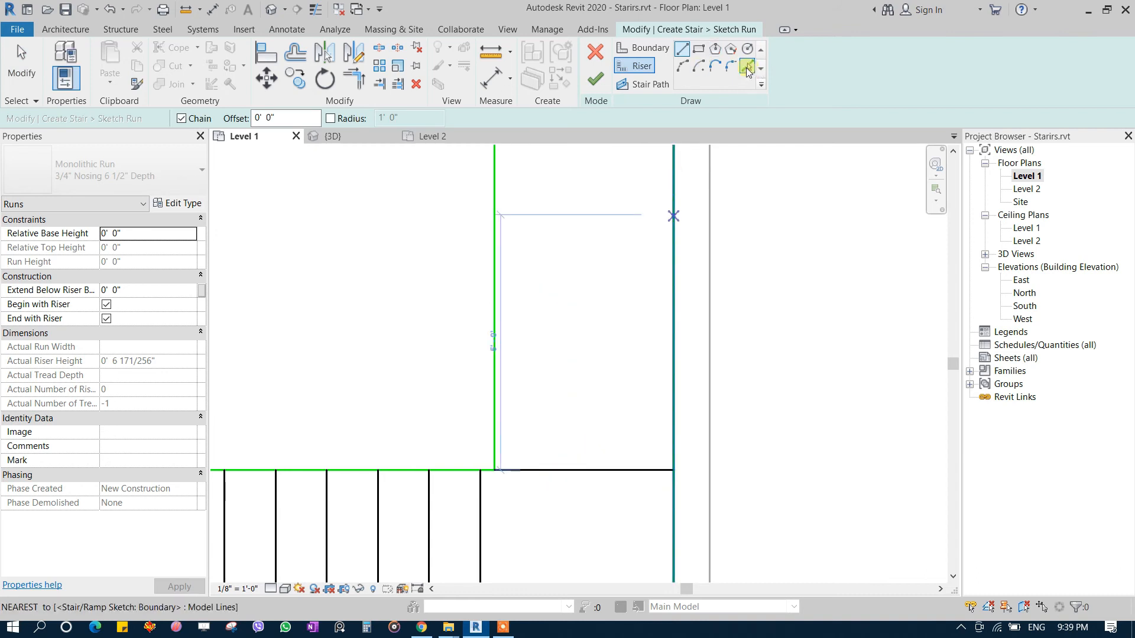
pyautogui.click(747, 67)
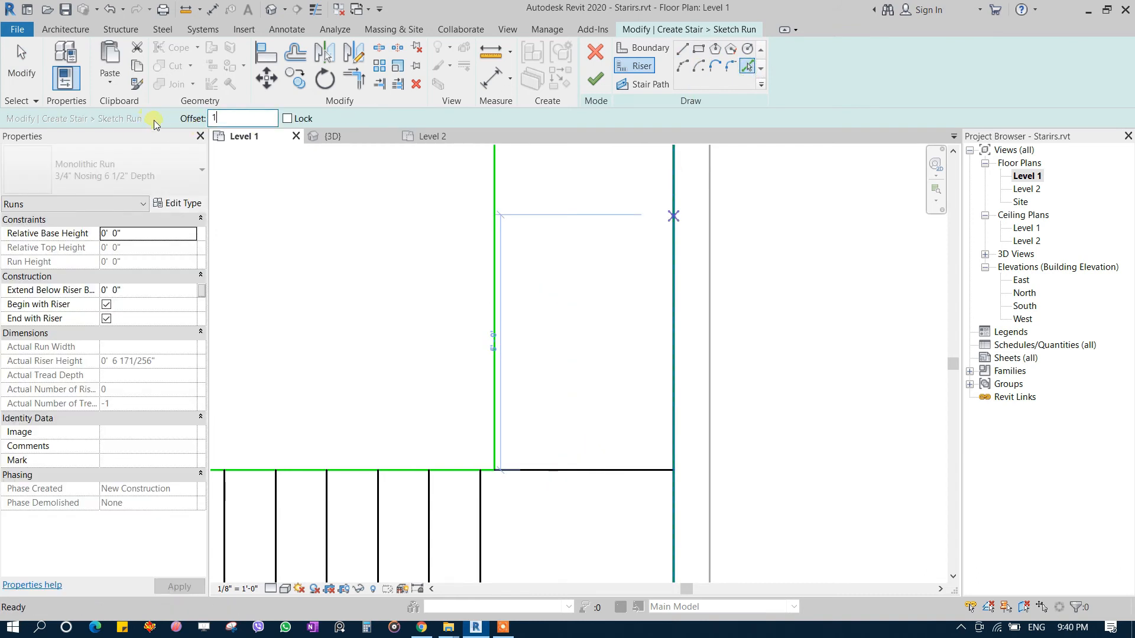
pyautogui.click(596, 470)
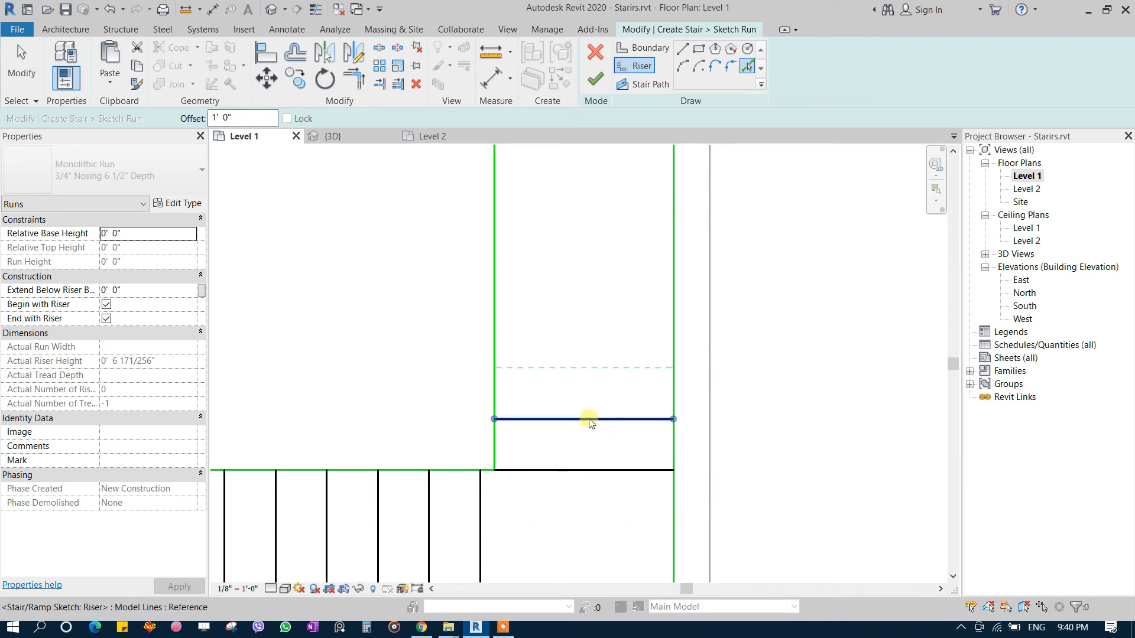
pyautogui.click(590, 420)
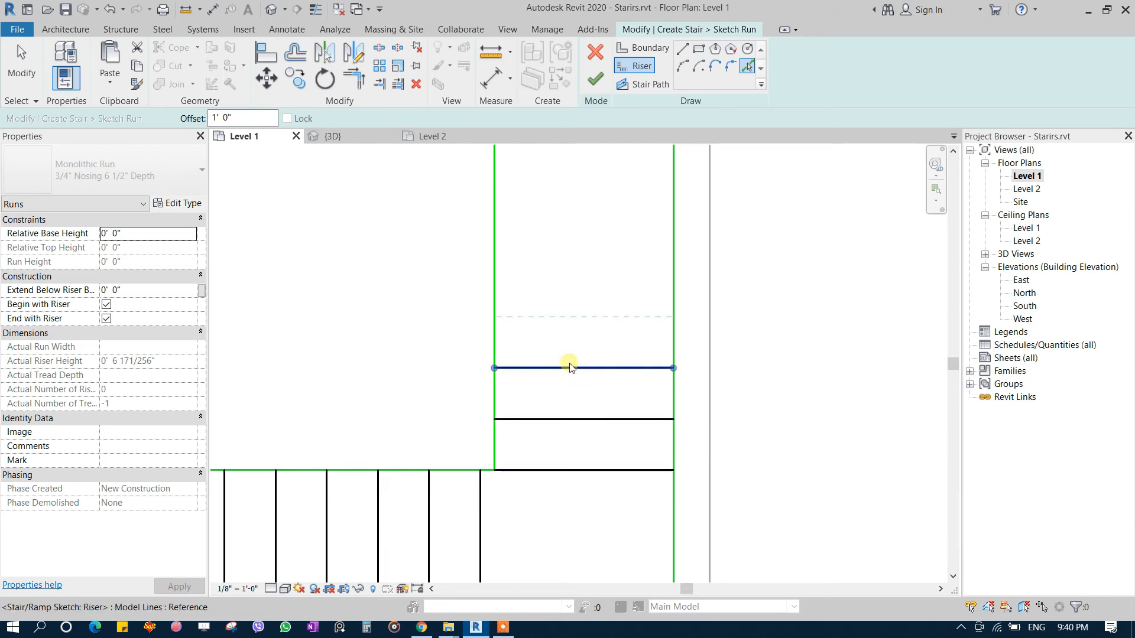
pyautogui.moveTo(579, 345); pyautogui.dragTo(554, 412, button='middle')
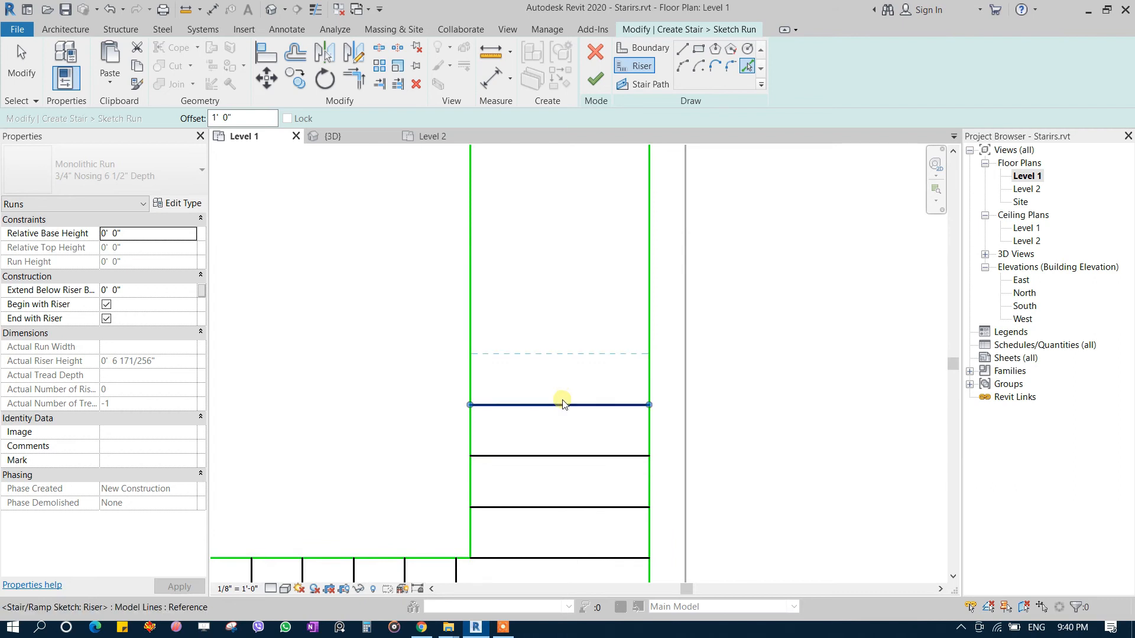
pyautogui.click(563, 405)
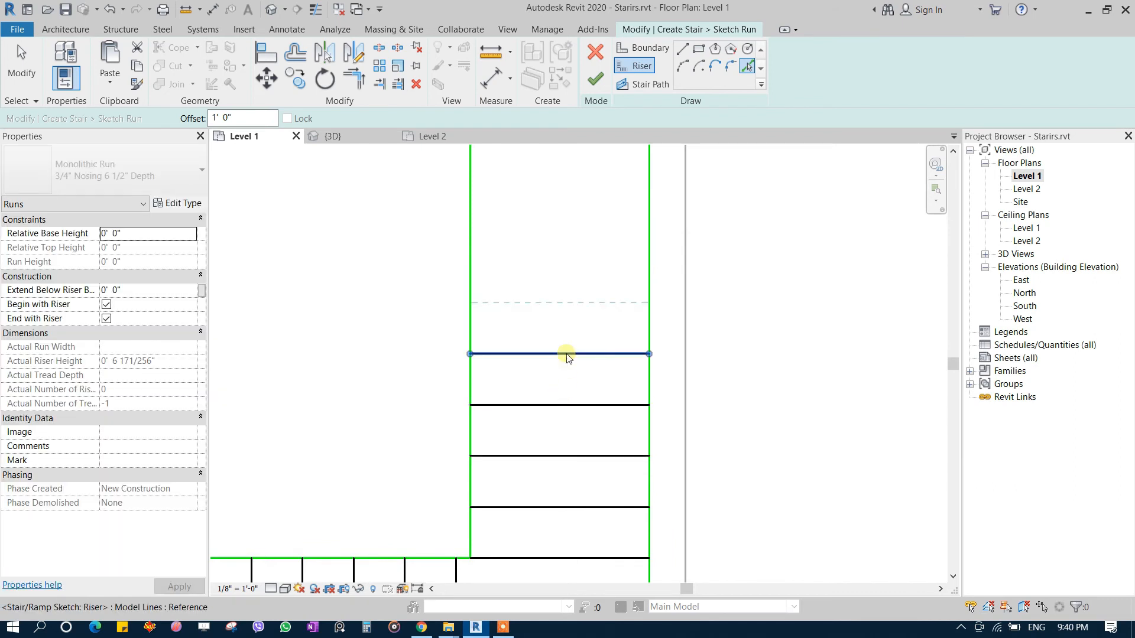
pyautogui.moveTo(567, 374); pyautogui.dragTo(532, 269, button='middle')
pyautogui.scroll(-2, 573, 225)
pyautogui.scroll(1, 572, 229)
pyautogui.click(557, 286)
pyautogui.scroll(2, 588, 269)
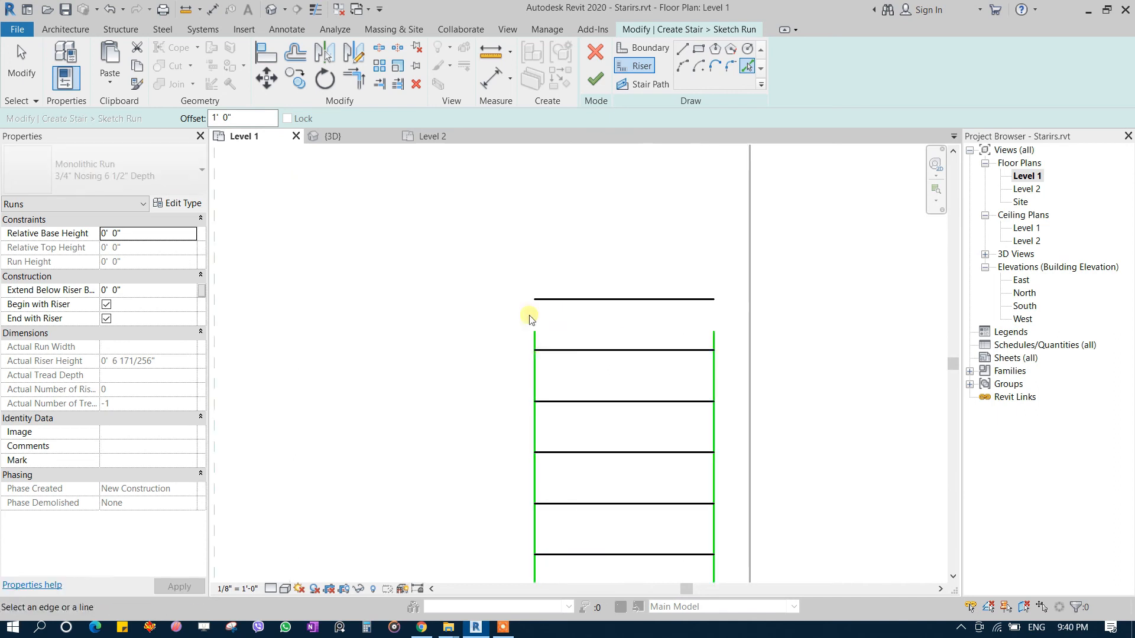
# - Finish placing risers with the Pick Lines tool and dismiss the overlapping-lines warning
pyautogui.moveTo(542, 357); pyautogui.dragTo(535, 336)
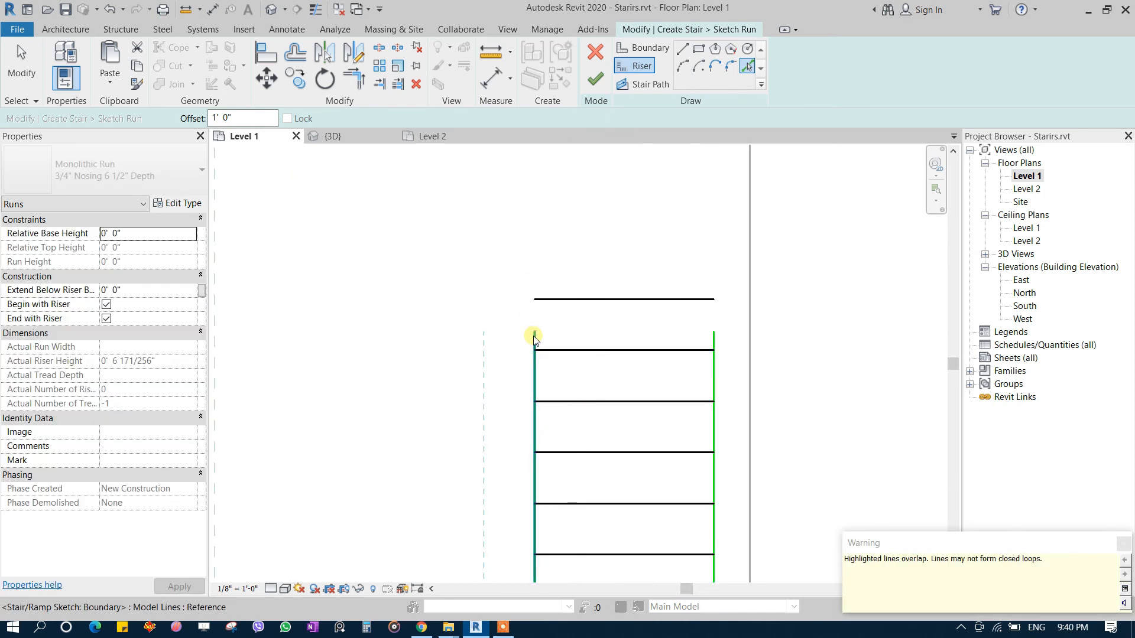
pyautogui.press('Escape')
pyautogui.press('Escape')
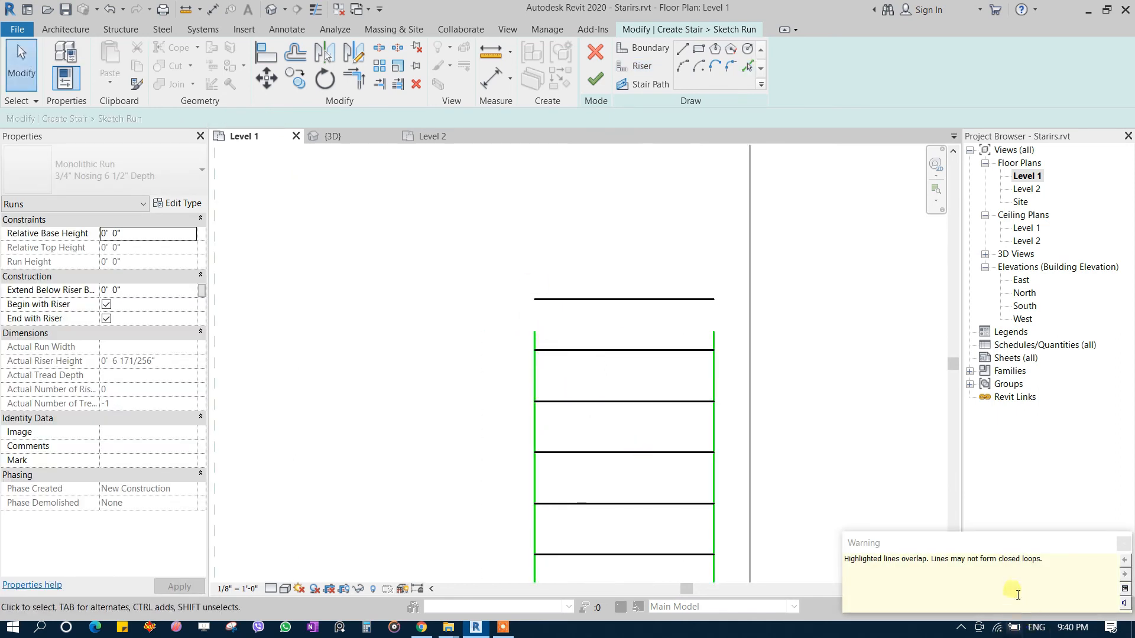
pyautogui.click(1123, 544)
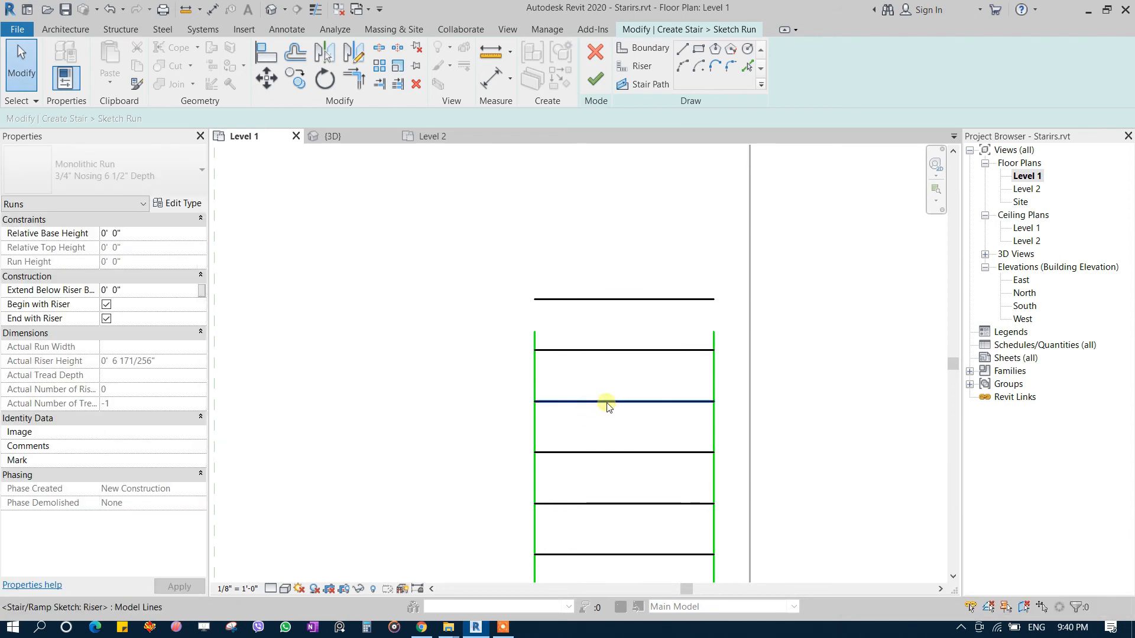
pyautogui.click(608, 402)
pyautogui.press('Escape')
pyautogui.click(616, 402)
pyautogui.click(630, 423)
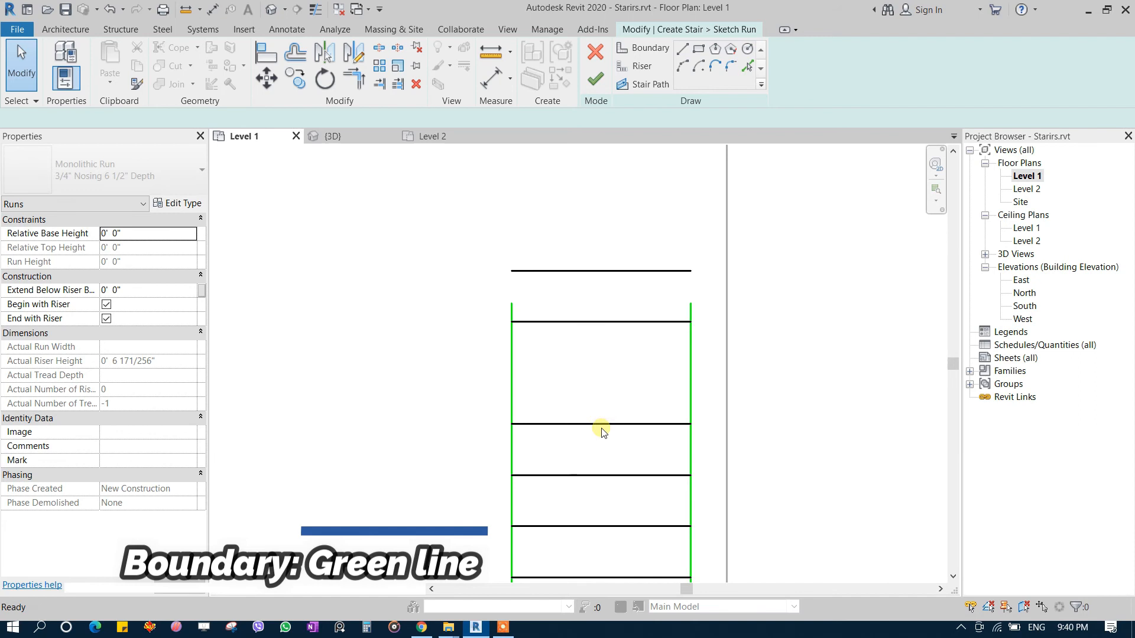
pyautogui.hotkey('ctrl', 'z')
pyautogui.click(621, 452)
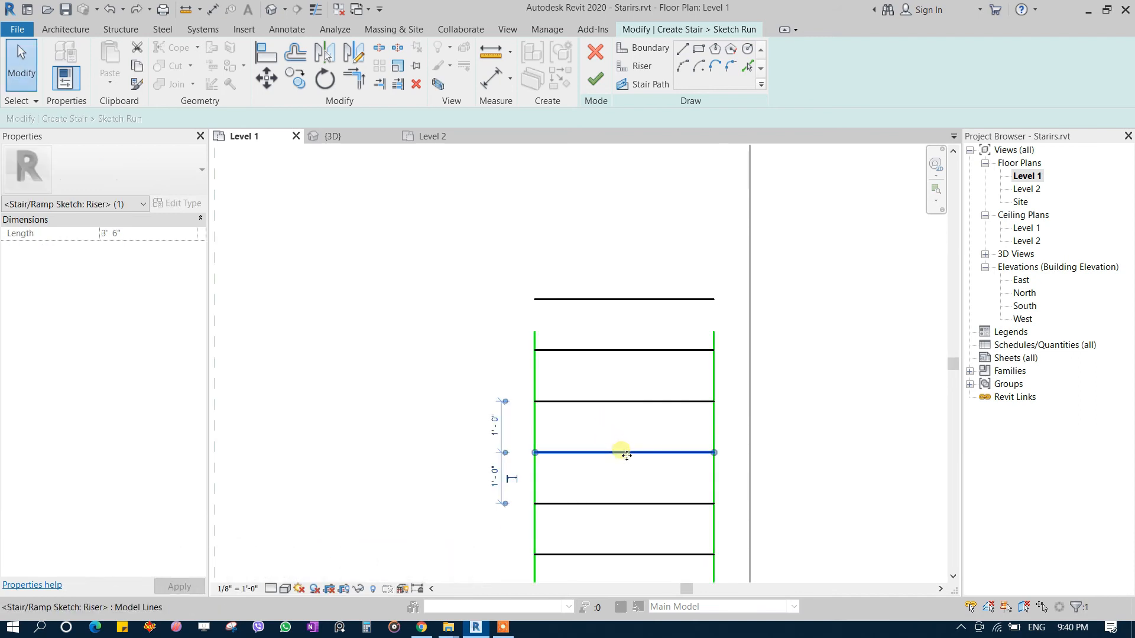
pyautogui.press('Delete')
pyautogui.hotkey('ctrl', 'z')
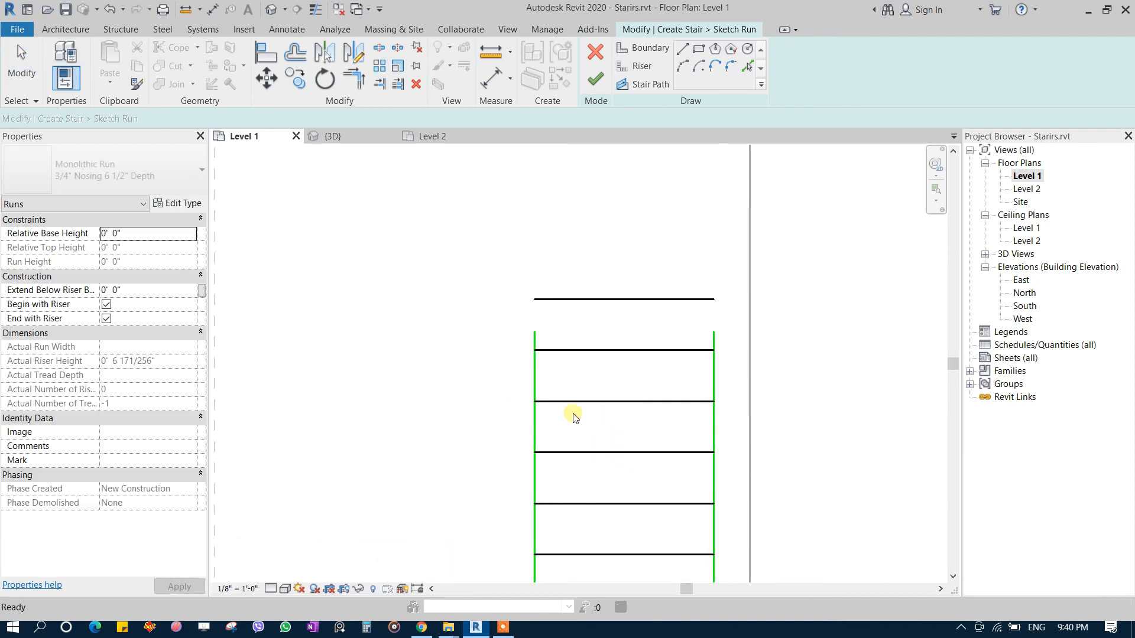
# - Extend both boundary lines of the vertical run up to the ends of its uppermost riser
pyautogui.click(534, 335)
pyautogui.moveTo(535, 329); pyautogui.dragTo(535, 299)
pyautogui.click(715, 338)
pyautogui.moveTo(715, 335); pyautogui.dragTo(711, 299)
pyautogui.scroll(-2, 591, 244)
pyautogui.moveTo(536, 508); pyautogui.dragTo(654, 319, button='middle')
pyautogui.moveTo(659, 438); pyautogui.dragTo(572, 470, button='middle')
pyautogui.click(732, 411)
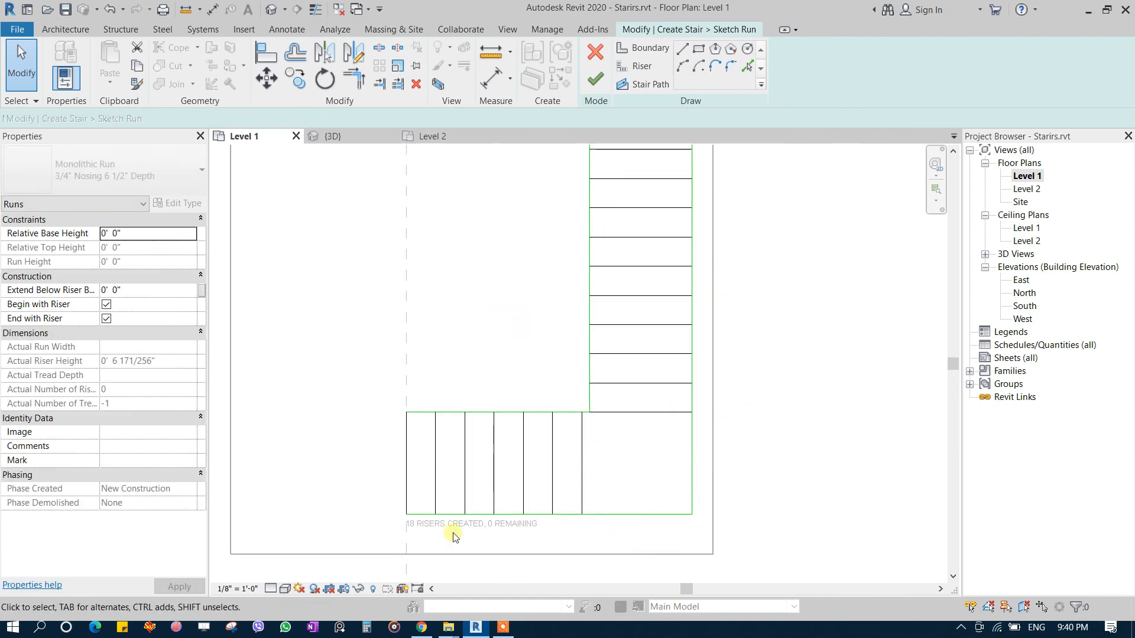
pyautogui.scroll(2, 444, 548)
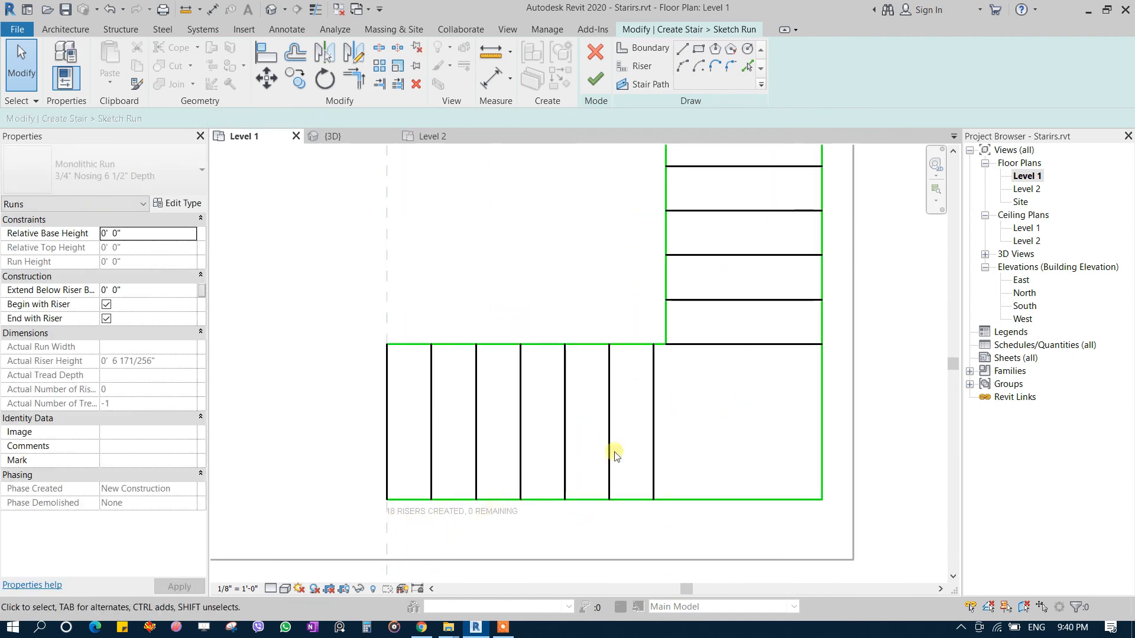
pyautogui.click(653, 407)
pyautogui.press('Delete')
pyautogui.scroll(-2, 647, 416)
pyautogui.hotkey('ctrl', 'z')
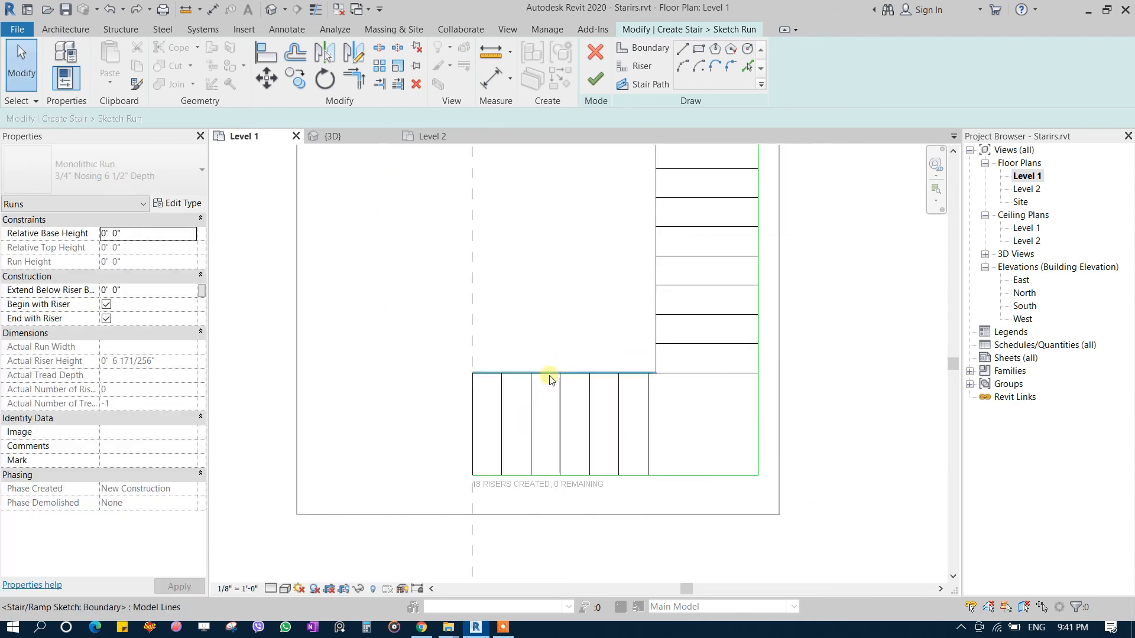
# - Draw two reference planes with 0' 0" offset, one along the vertical run's centreline and one along the horizontal run's centreline
pyautogui.scroll(-1, 550, 378)
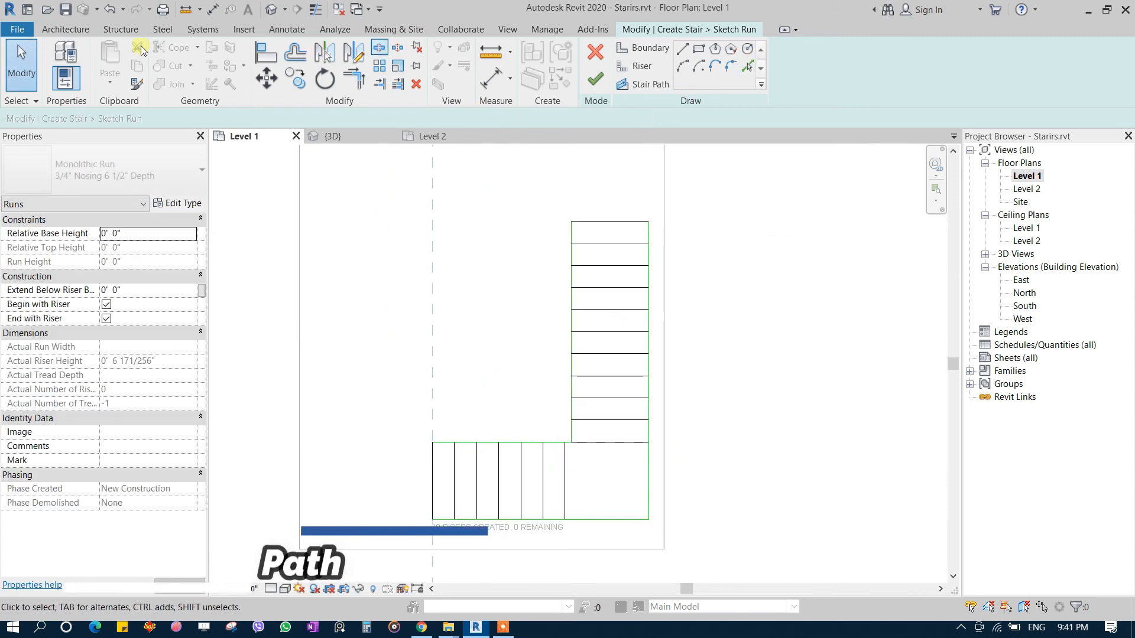
pyautogui.click(17, 30)
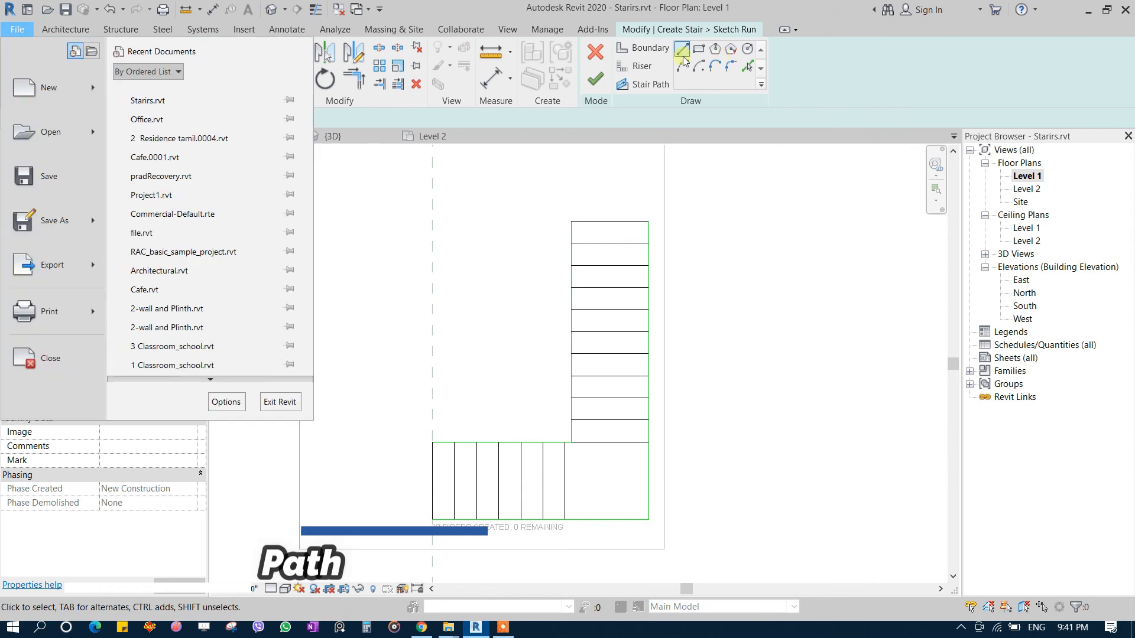
pyautogui.click(65, 29)
pyautogui.click(1084, 65)
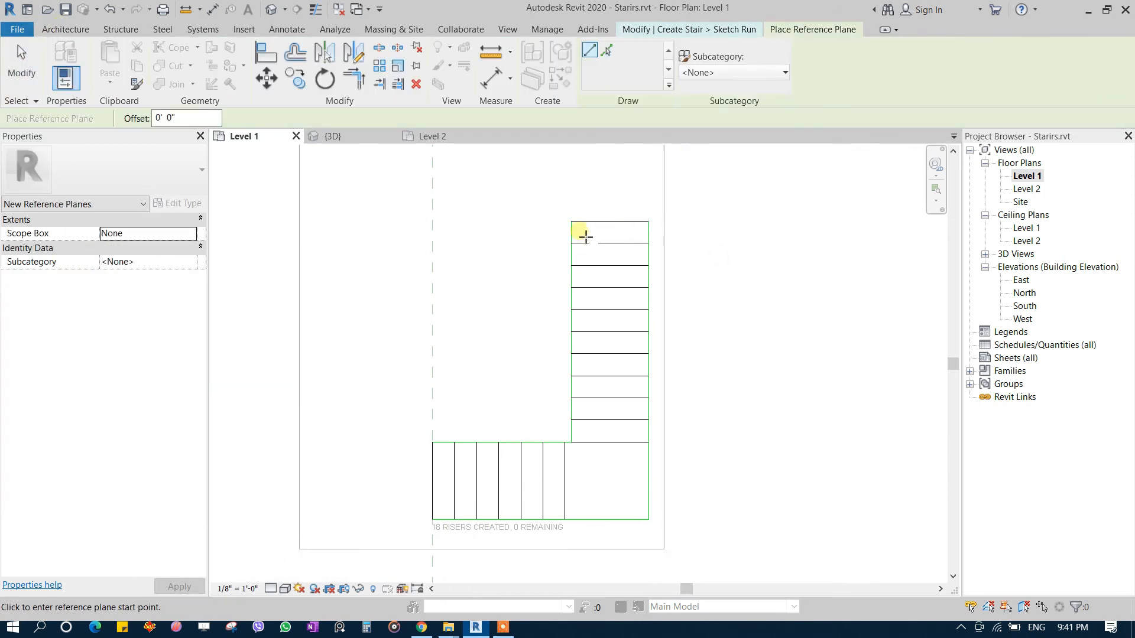
pyautogui.click(607, 219)
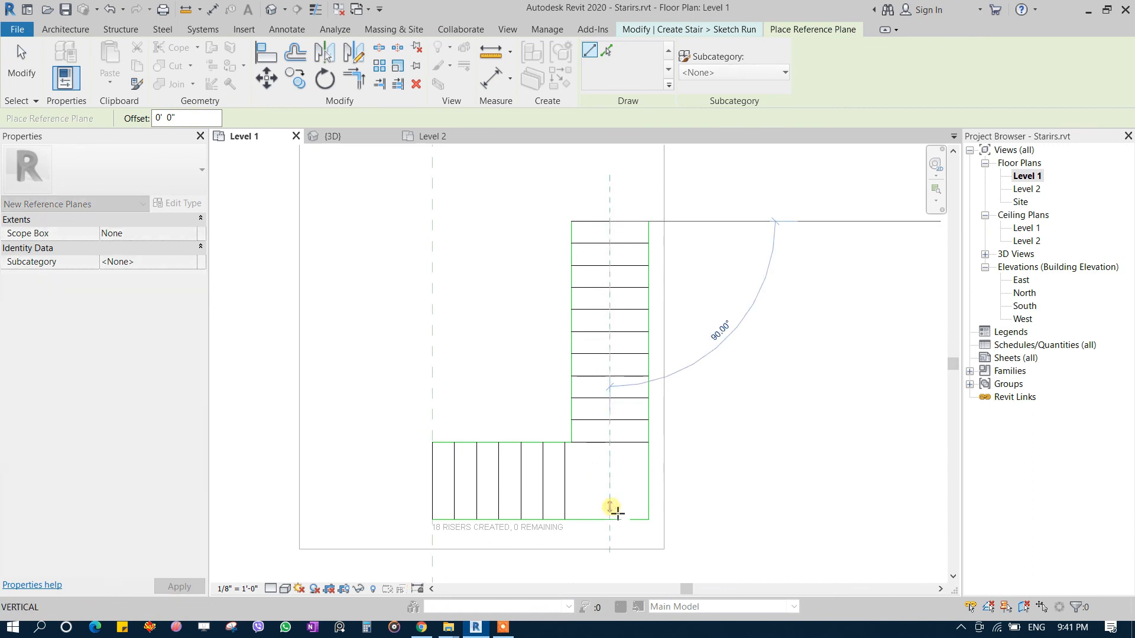
pyautogui.click(610, 507)
pyautogui.click(436, 480)
pyautogui.click(806, 480)
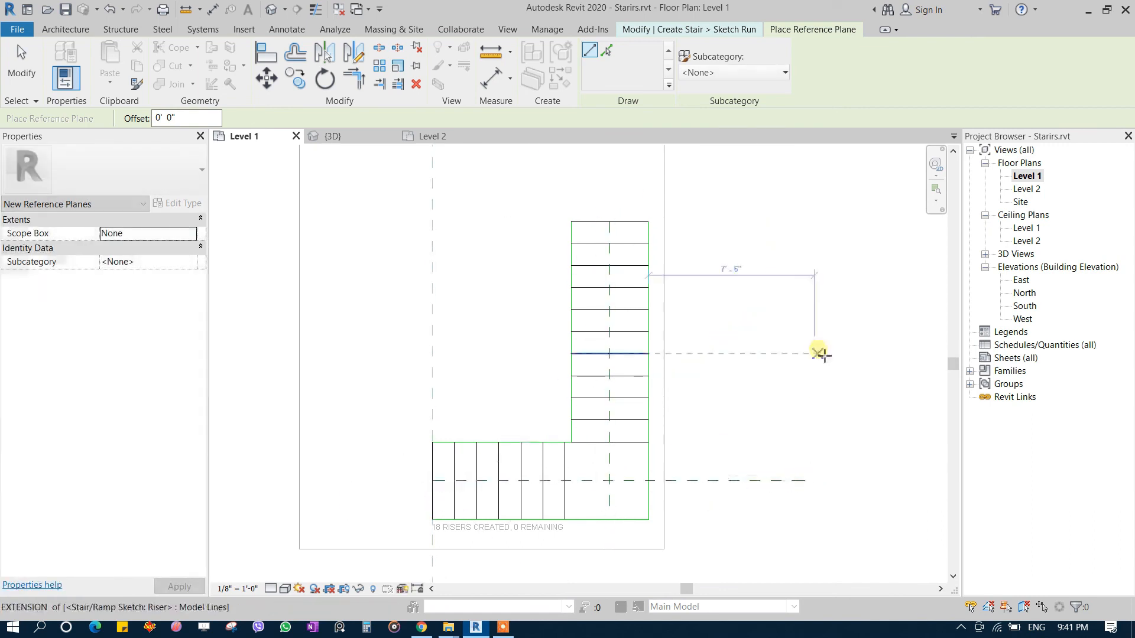
pyautogui.click(65, 29)
pyautogui.press('Escape')
pyautogui.press('Escape')
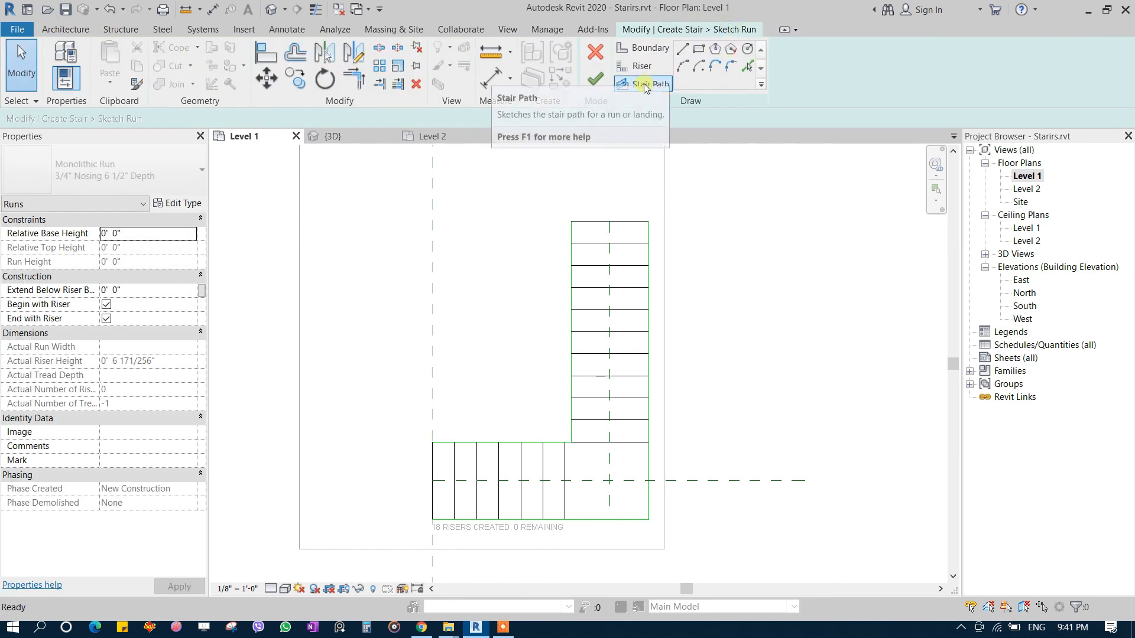
# - Sketch the stair path along both centrelines, from the uppermost riser's midpoint through the corner to the horizontal run's outer riser, and finish the run sketch
pyautogui.click(649, 82)
pyautogui.click(610, 231)
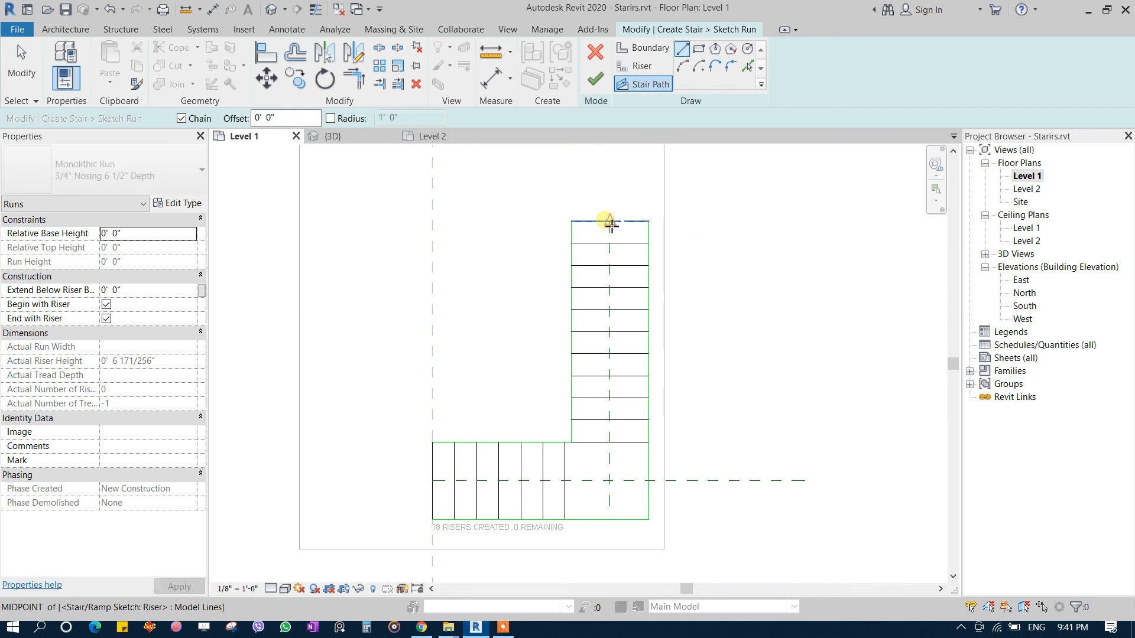
pyautogui.click(609, 481)
pyautogui.click(609, 480)
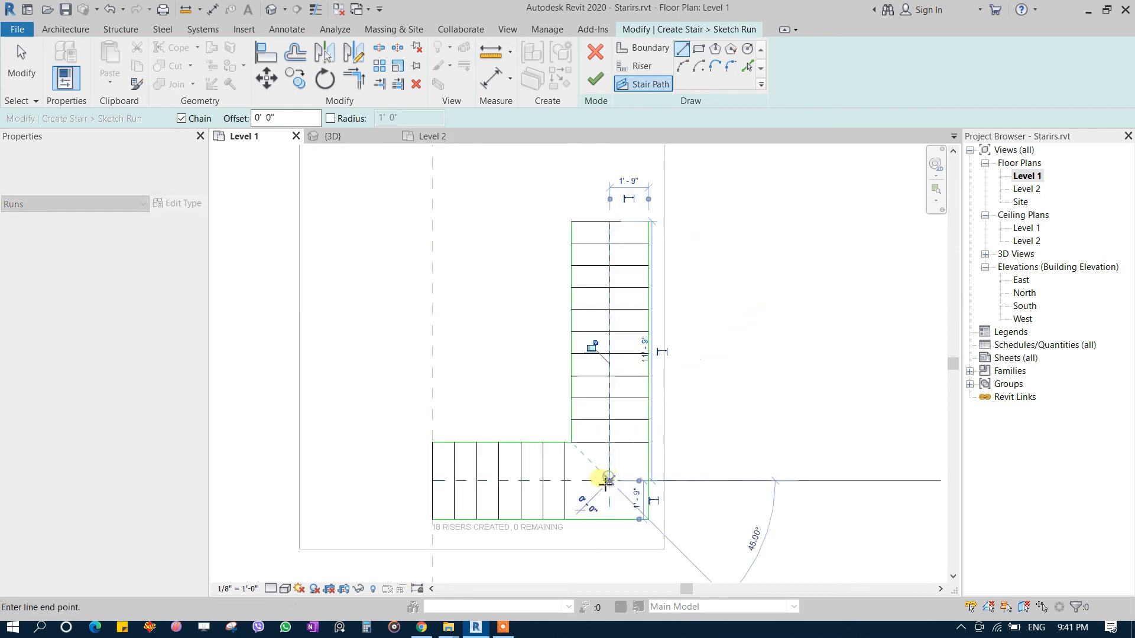
pyautogui.click(435, 483)
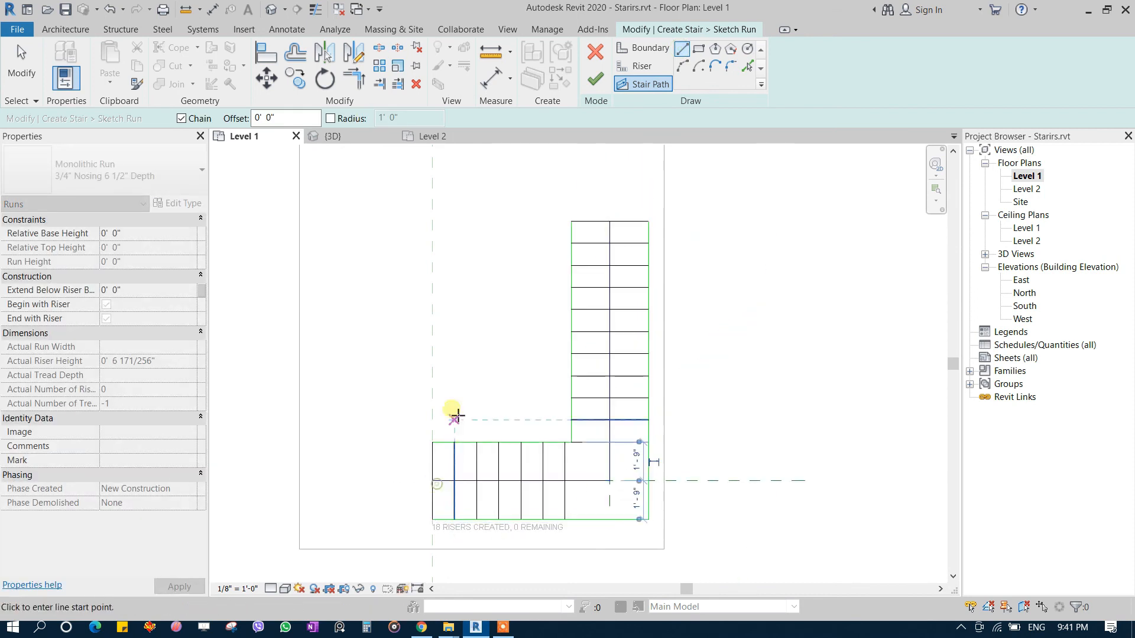
pyautogui.press('Escape')
pyautogui.click(594, 74)
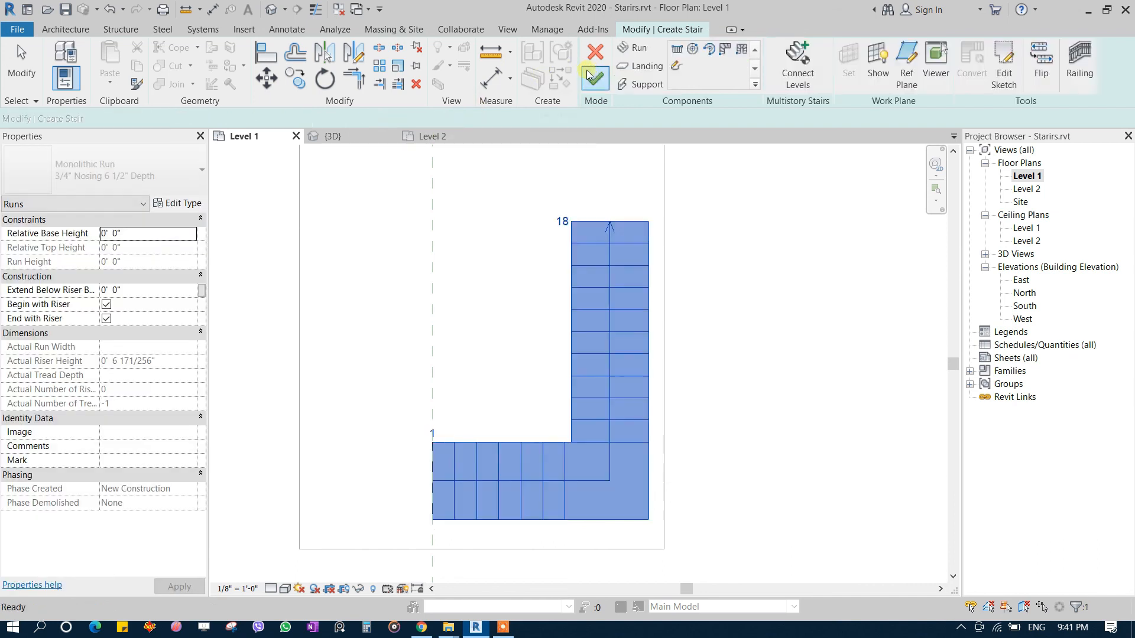
# - Flip the stair's direction in the 3D view so it climbs to the Level 2 slab
pyautogui.click(595, 302)
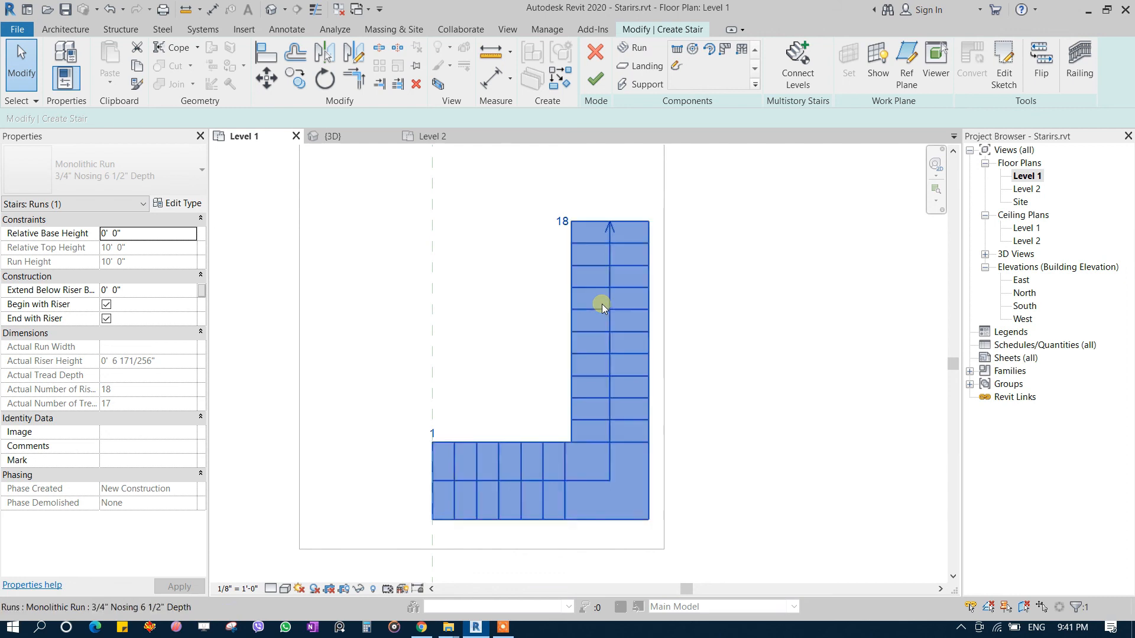
pyautogui.click(327, 136)
pyautogui.keyDown('shift'); pyautogui.moveTo(634, 413); pyautogui.dragTo(453, 322, button='middle'); pyautogui.keyUp('shift')
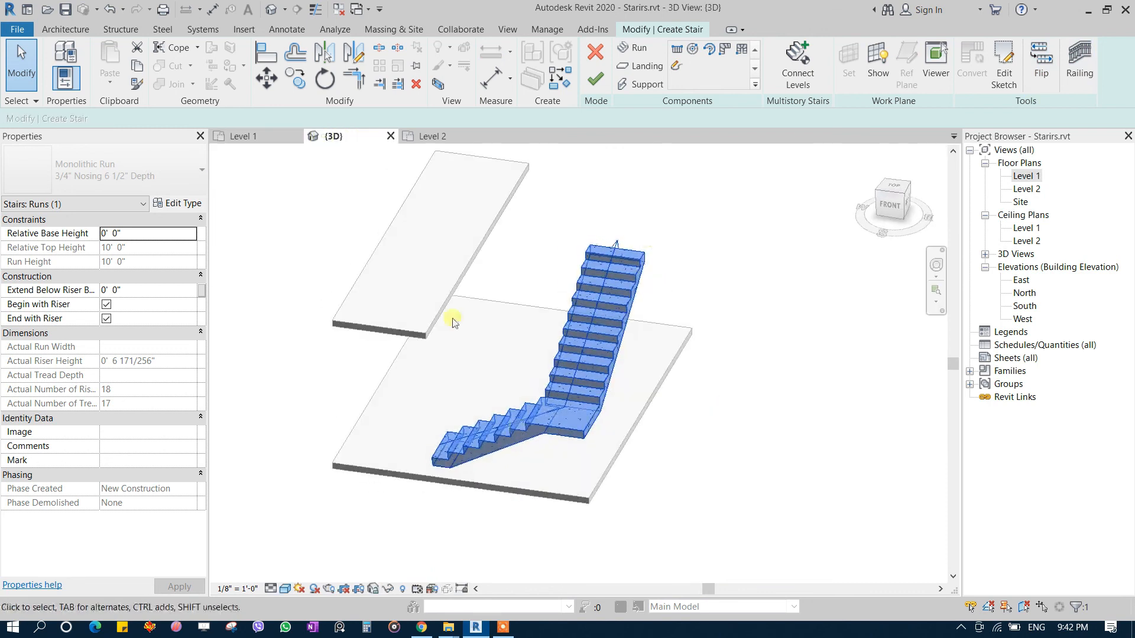
pyautogui.click(1045, 55)
pyautogui.keyDown('shift'); pyautogui.moveTo(760, 321); pyautogui.dragTo(563, 269, button='middle'); pyautogui.keyUp('shift')
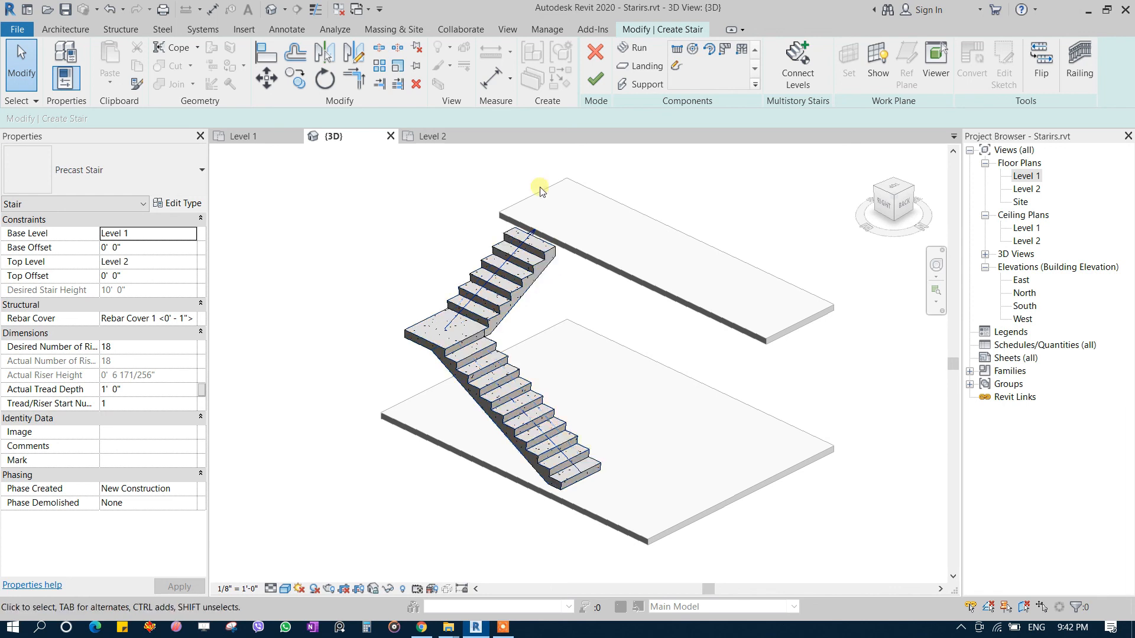
# - Finish the precast stair and save the project
pyautogui.click(596, 78)
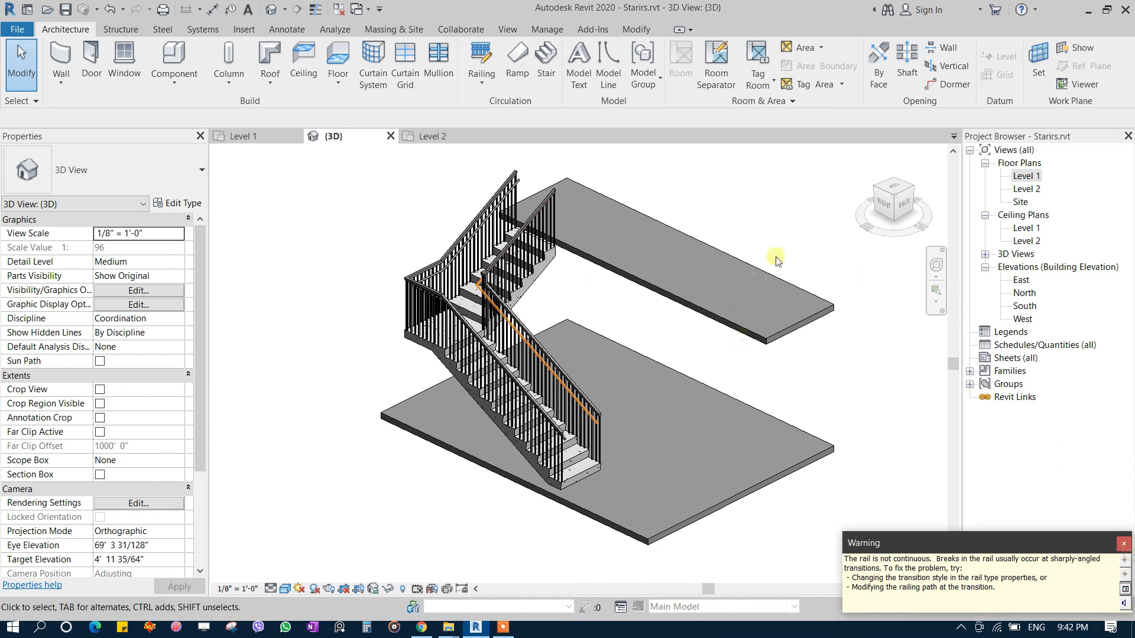
pyautogui.click(774, 191)
pyautogui.moveTo(513, 339); pyautogui.dragTo(532, 360, button='middle')
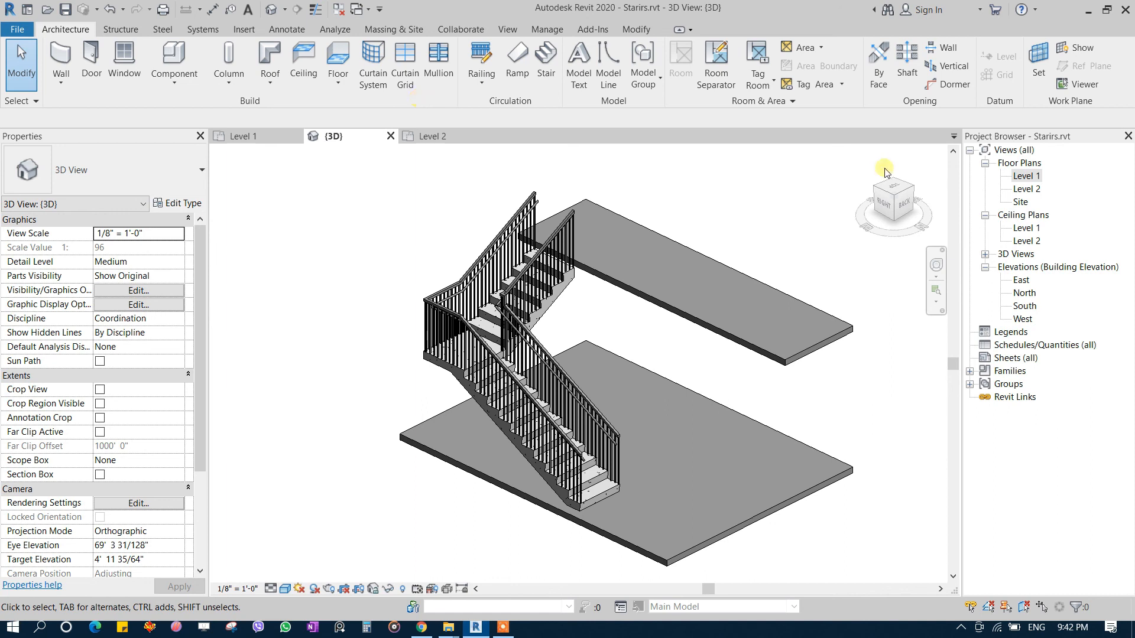
pyautogui.hotkey('ctrl', 's')
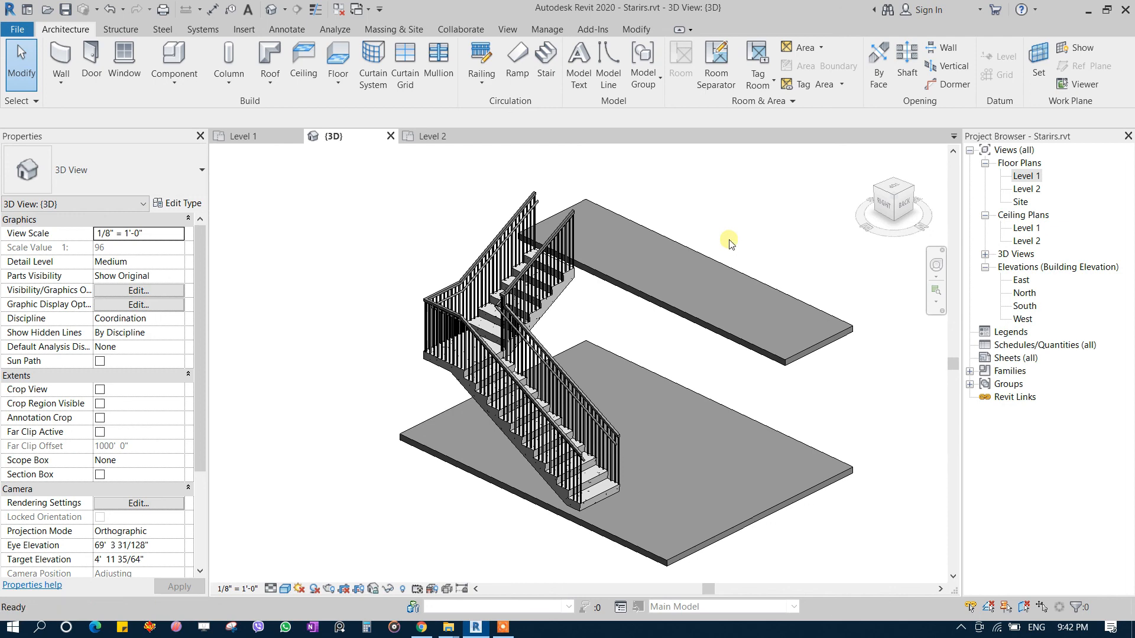